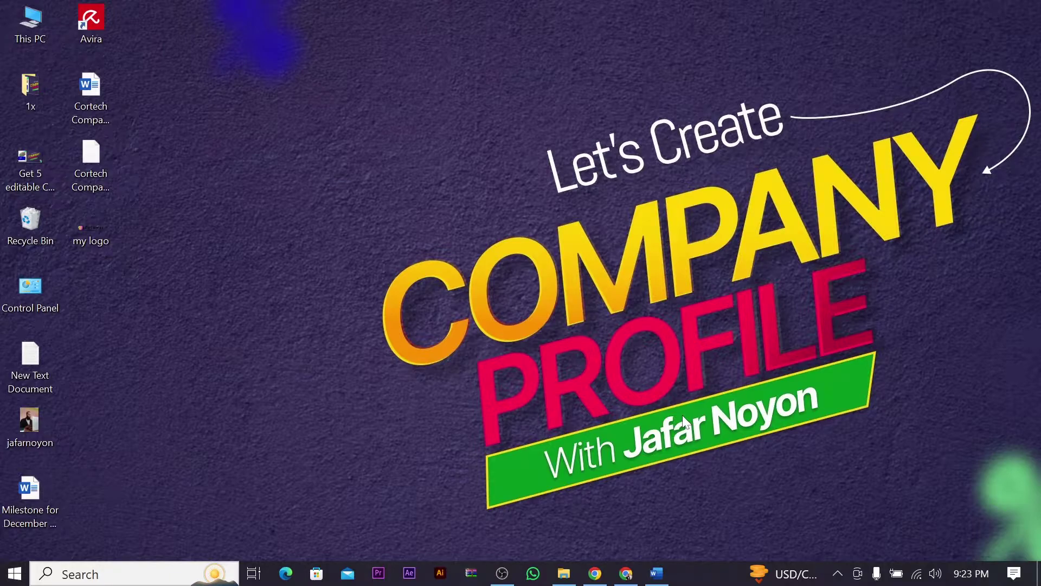
Switch to Word and look over the About Us section of the Cortech Company Profile document.
{"action": "left_click", "coordinate": [657, 573]}
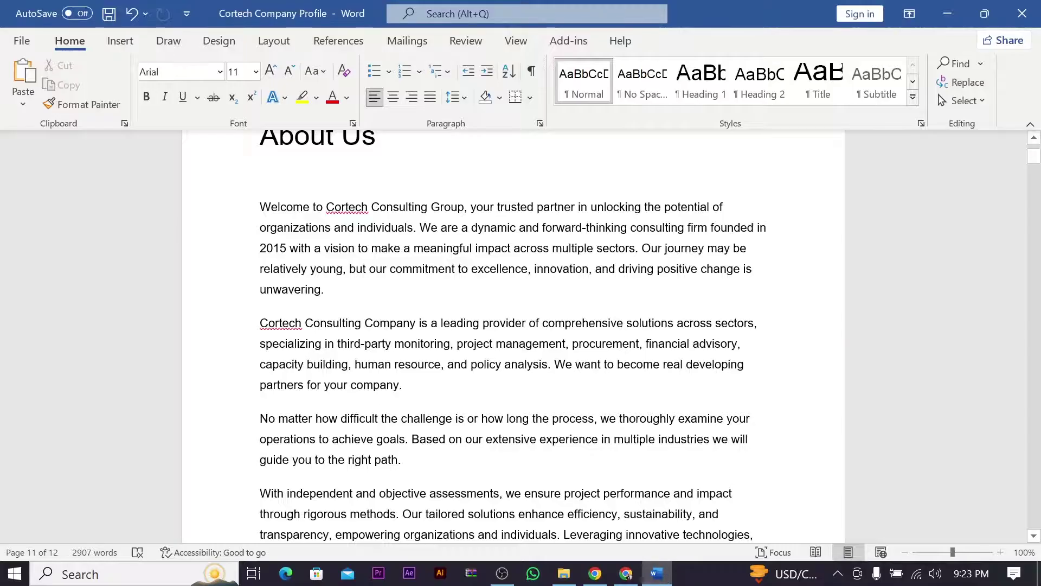
{"action": "scroll", "coordinate": [513, 336], "scroll_direction": "down", "scroll_amount": 4}
Switch to the Buy Me a Coffee shop page in Chrome, select its full web address and clear it.
{"action": "left_click", "coordinate": [622, 573]}
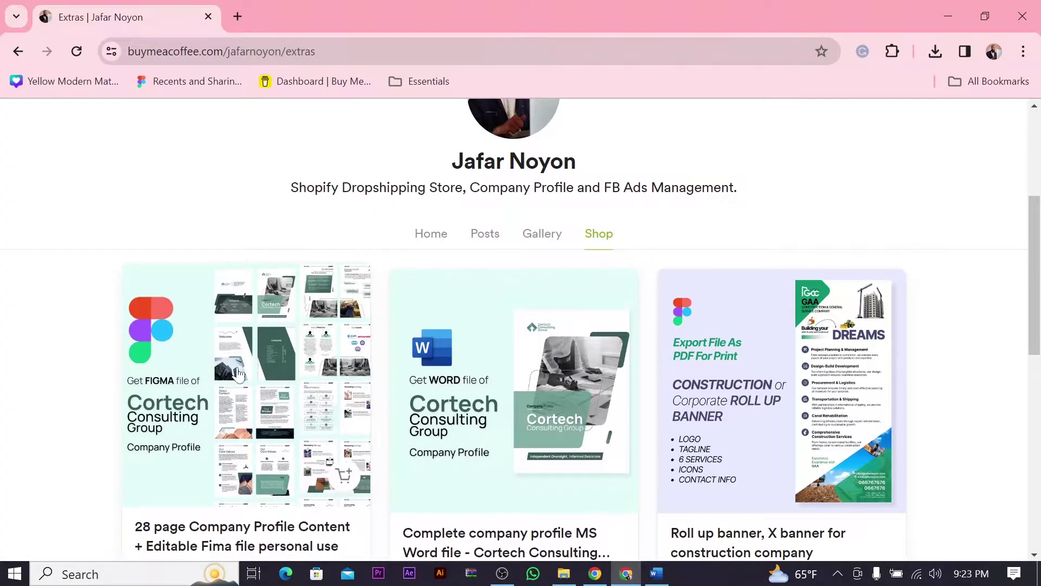
{"action": "left_click", "coordinate": [168, 52]}
{"action": "double_click", "coordinate": [168, 51]}
{"action": "key", "text": "End"}
{"action": "key", "text": "ctrl+shift+Left"}
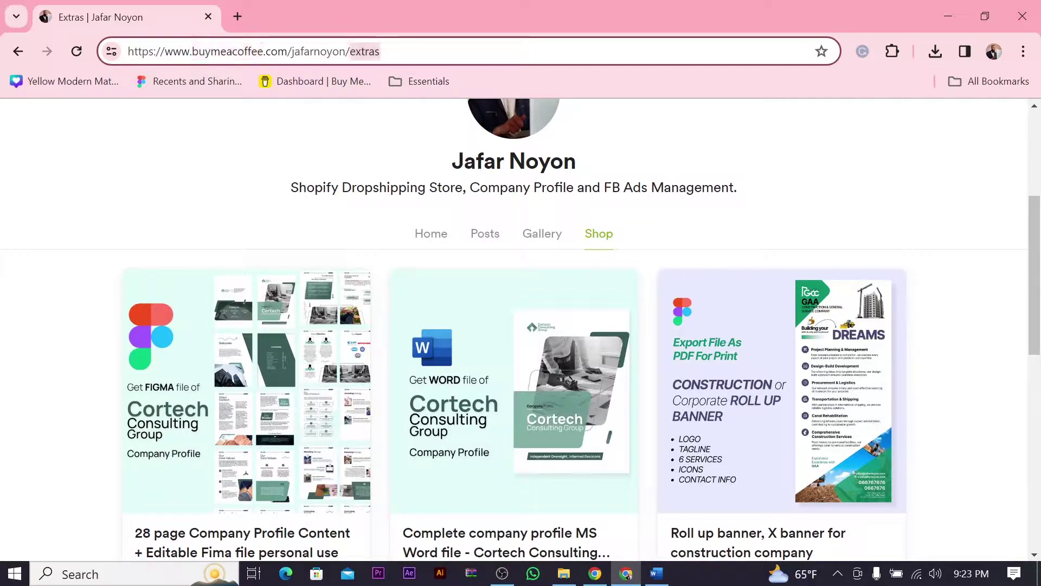
{"action": "key", "text": "ctrl+shift+Left"}
{"action": "key", "text": "ctrl+shift+Left"}
{"action": "key", "text": "ctrl+shift+Left"}
{"action": "key", "text": "ctrl+shift+Left"}
{"action": "key", "text": "ctrl+shift+Left"}
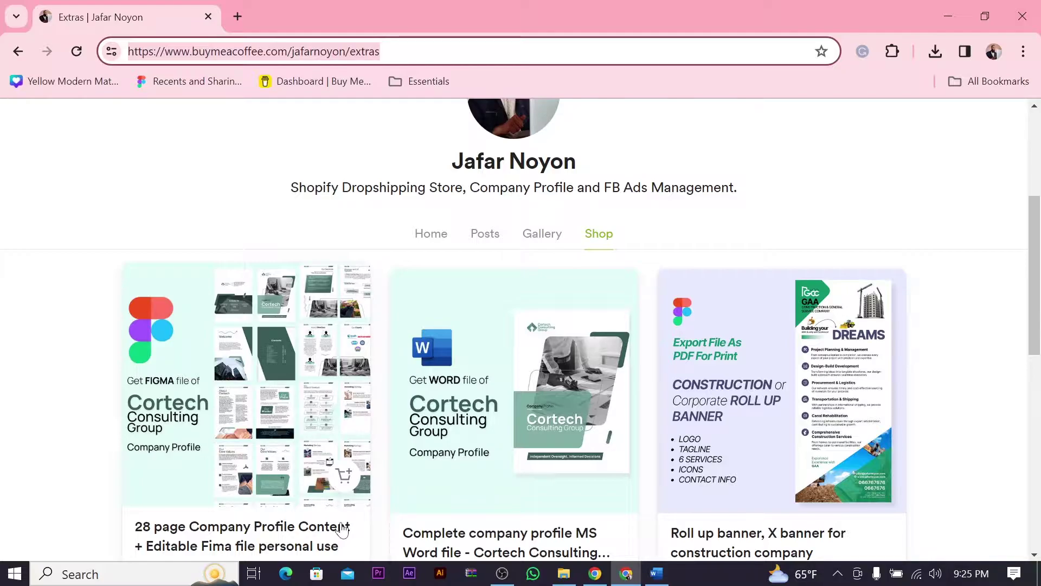
{"action": "key", "text": "BackSpace"}
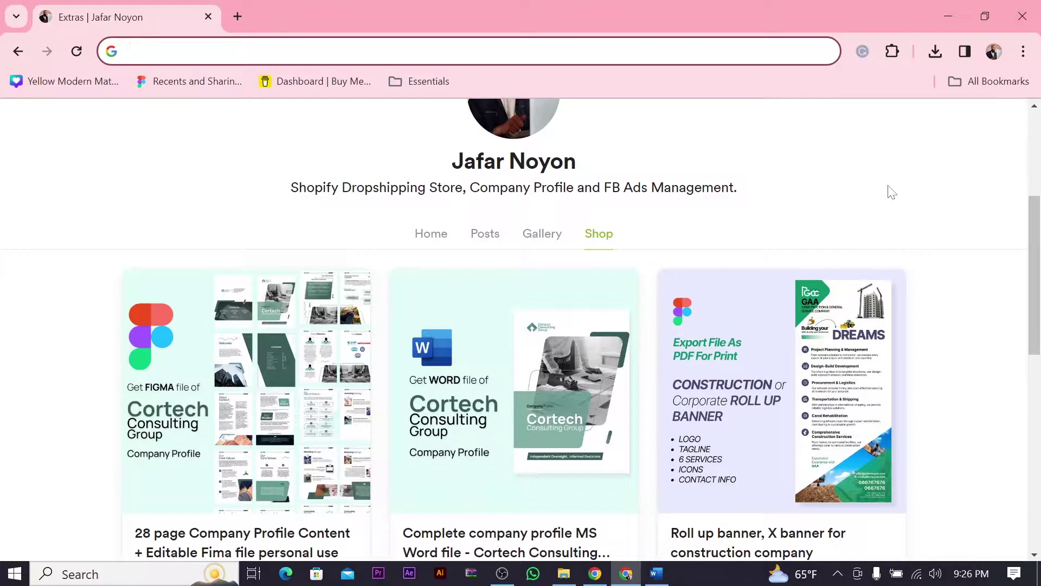
Return to Word and examine the company profile text from About Us through the vision, values, governance and services sections.
{"action": "left_click", "coordinate": [960, 13]}
{"action": "scroll", "coordinate": [513, 336], "scroll_direction": "up", "scroll_amount": 6}
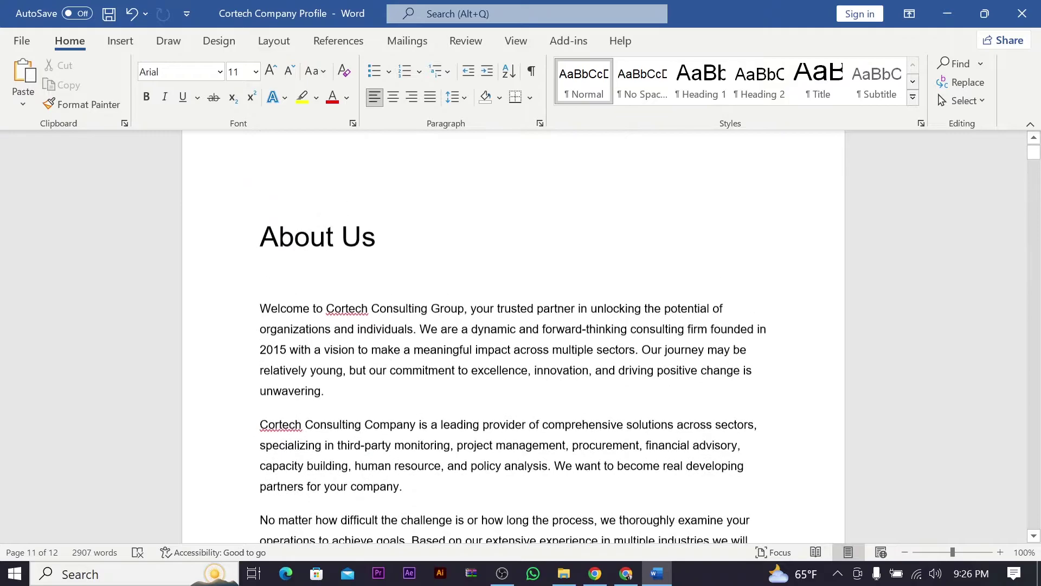
{"action": "scroll", "coordinate": [513, 336], "scroll_direction": "down", "scroll_amount": 15}
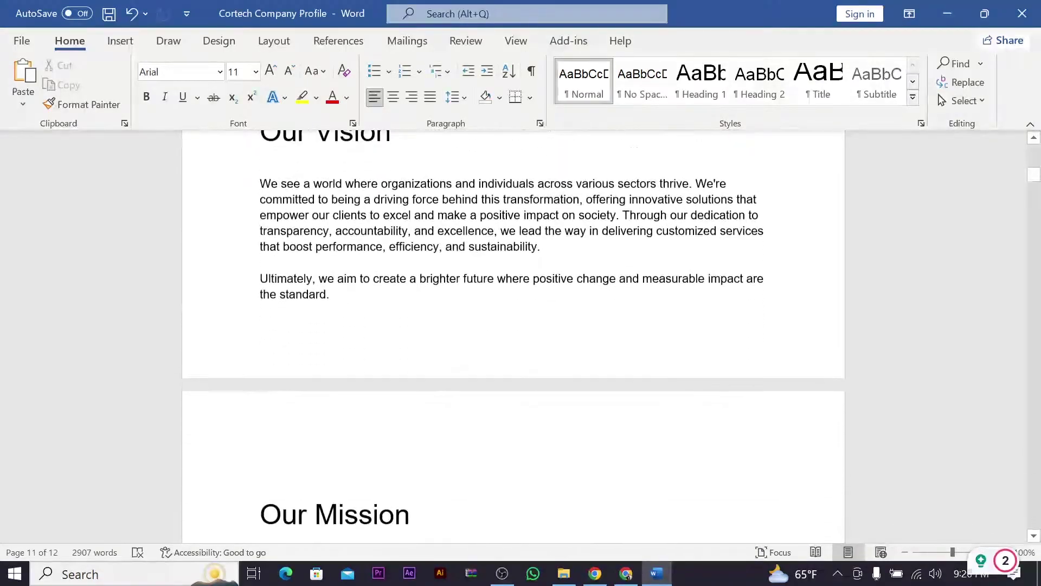
{"action": "scroll", "coordinate": [513, 336], "scroll_direction": "down", "scroll_amount": 18}
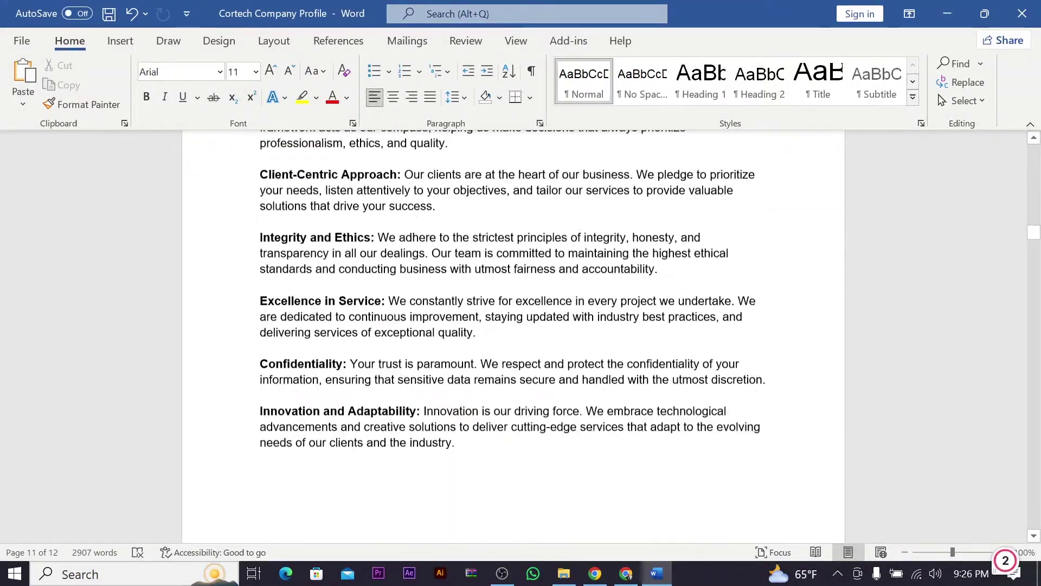
{"action": "scroll", "coordinate": [513, 337], "scroll_direction": "down", "scroll_amount": 16}
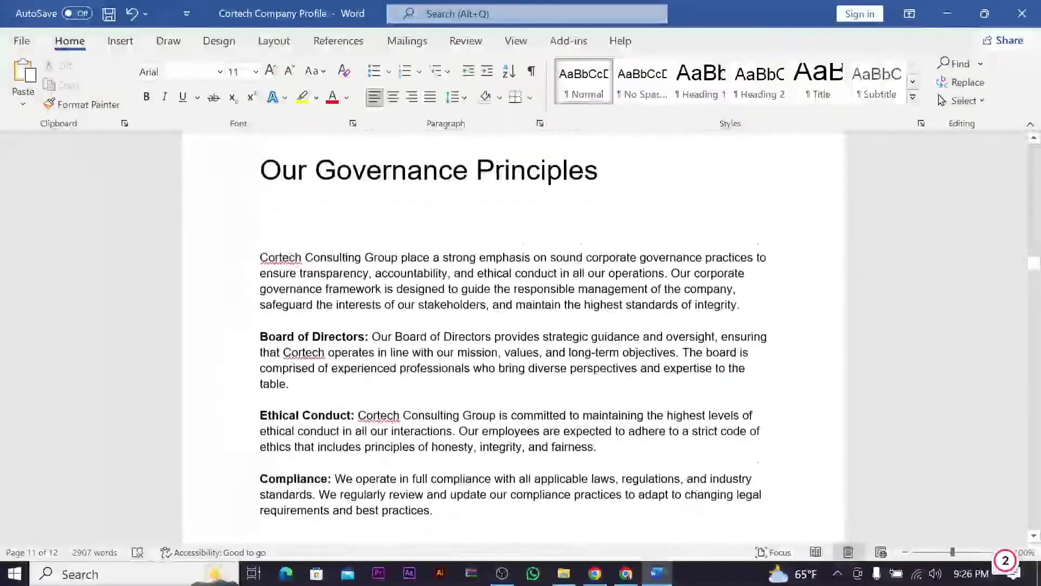
{"action": "scroll", "coordinate": [326, 309], "scroll_direction": "down", "scroll_amount": 18}
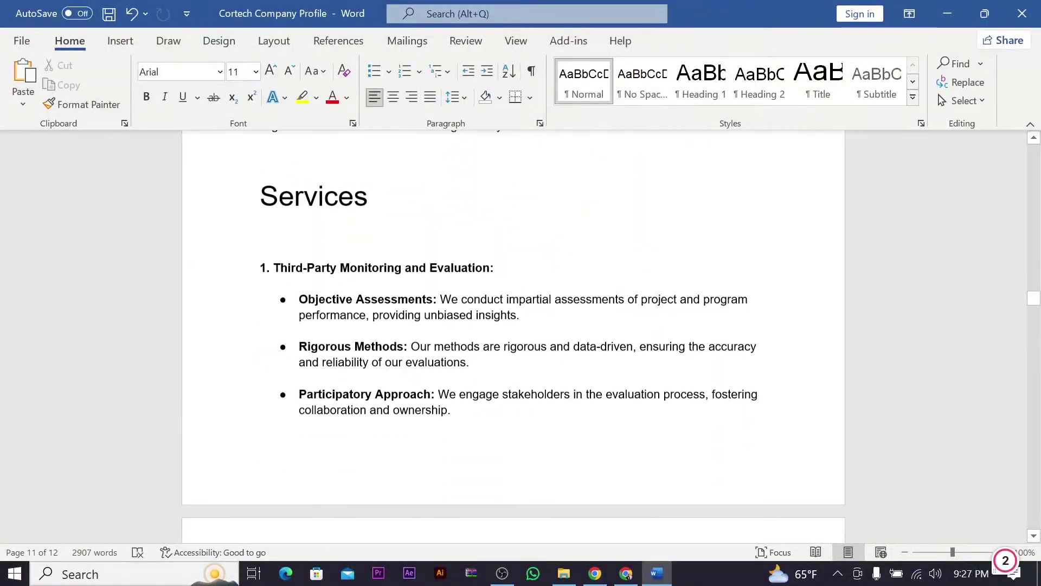
{"action": "scroll", "coordinate": [326, 309], "scroll_direction": "down", "scroll_amount": 18}
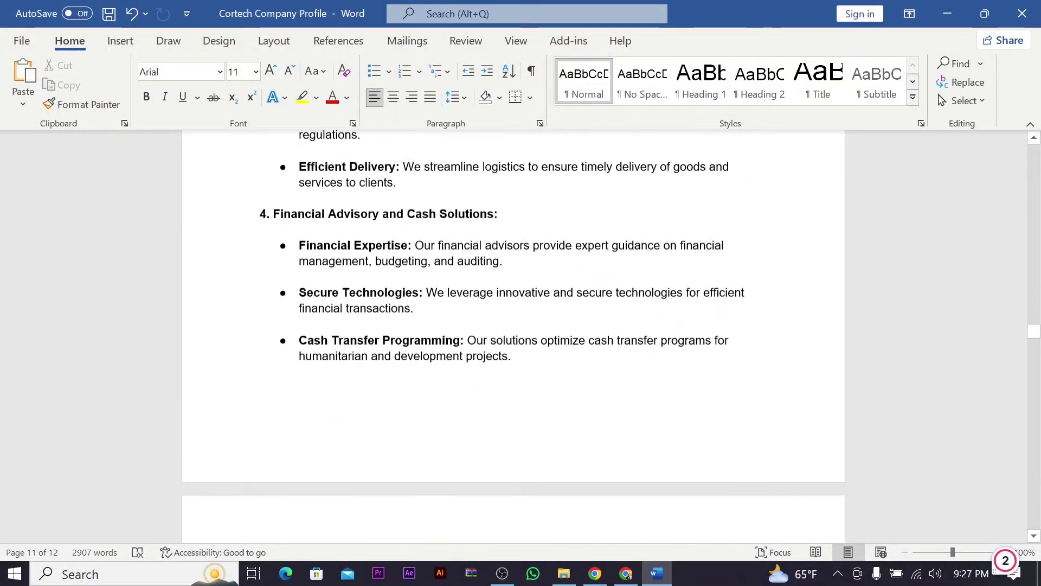
{"action": "scroll", "coordinate": [513, 336], "scroll_direction": "down", "scroll_amount": 18}
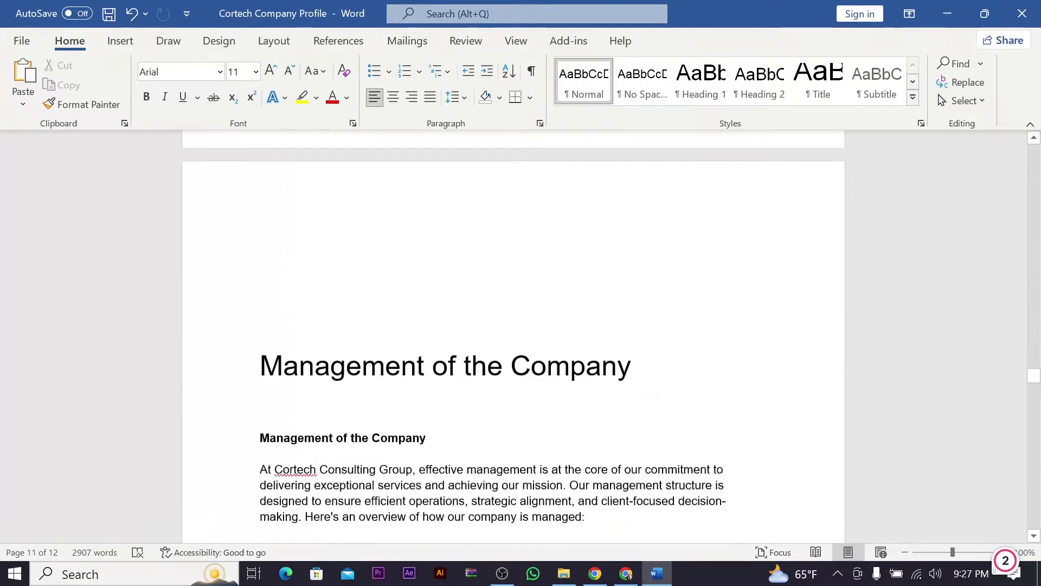
Examine the rest of the company profile text, from Management of the Company through Code of Conduct, Marketing Strategy and Team Details.
{"action": "scroll", "coordinate": [513, 336], "scroll_direction": "down", "scroll_amount": 1}
{"action": "left_click_drag", "start_coordinate": [465, 308], "coordinate": [526, 343]}
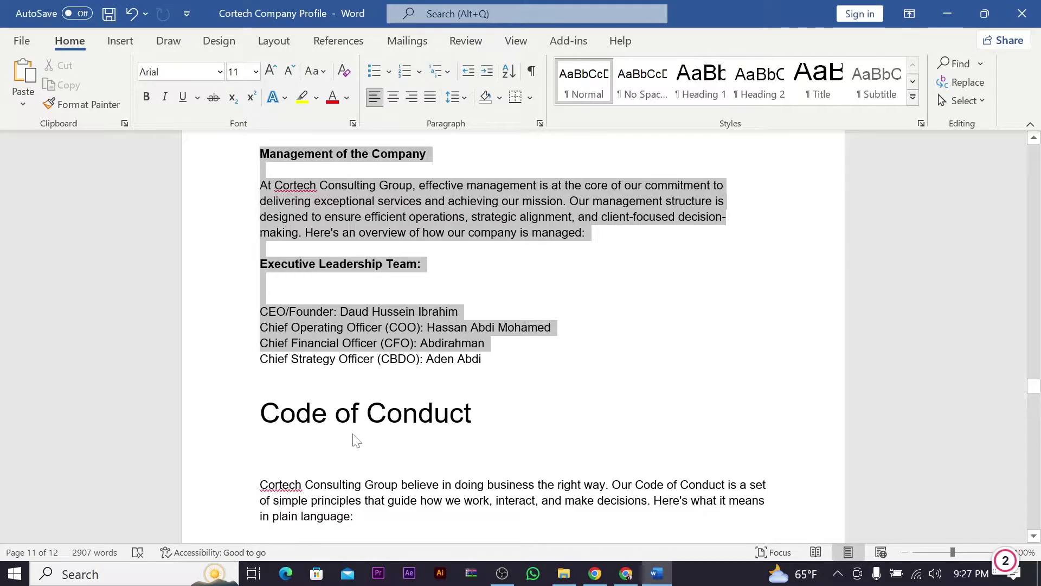
{"action": "scroll", "coordinate": [1010, 381], "scroll_direction": "down", "scroll_amount": 4}
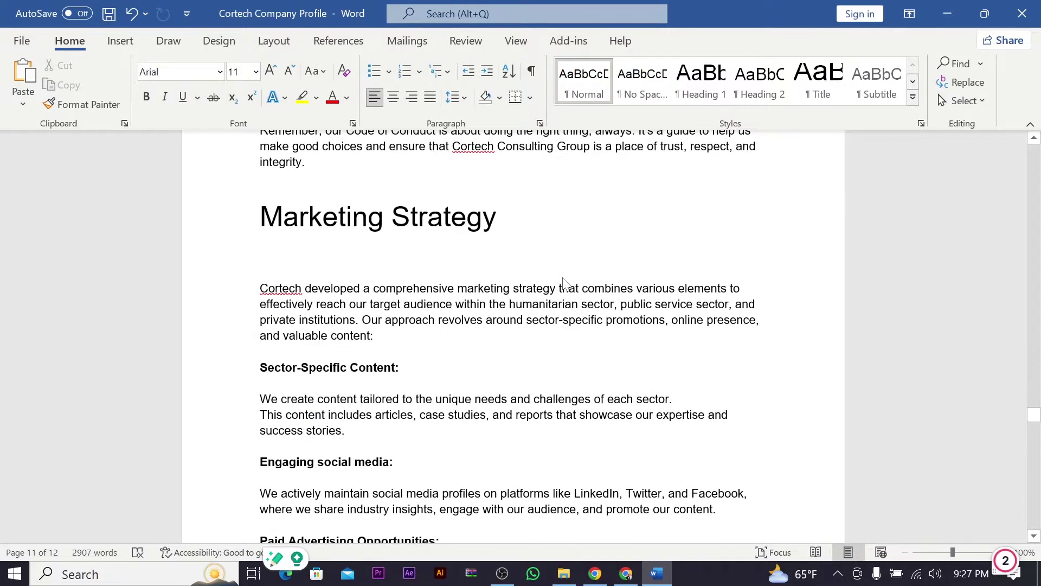
{"action": "scroll", "coordinate": [357, 398], "scroll_direction": "down", "scroll_amount": 14}
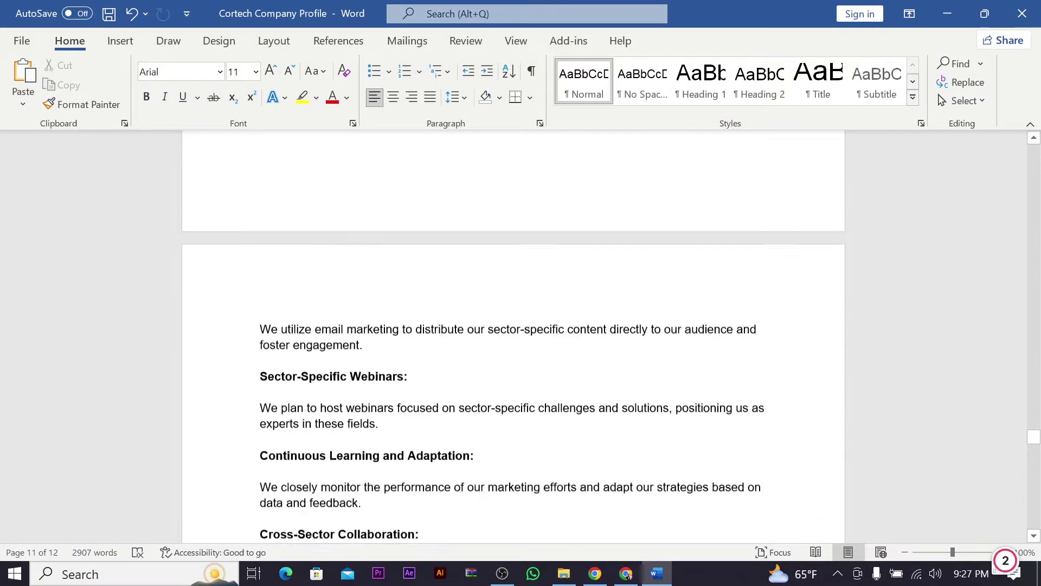
{"action": "scroll", "coordinate": [512, 337], "scroll_direction": "down", "scroll_amount": 6}
{"action": "left_click_drag", "start_coordinate": [260, 209], "coordinate": [353, 273]}
{"action": "scroll", "coordinate": [347, 271], "scroll_direction": "down", "scroll_amount": 1}
{"action": "left_click", "coordinate": [305, 257]}
{"action": "scroll", "coordinate": [306, 257], "scroll_direction": "down", "scroll_amount": 1}
{"action": "scroll", "coordinate": [513, 336], "scroll_direction": "down", "scroll_amount": 20}
{"action": "scroll", "coordinate": [513, 336], "scroll_direction": "down", "scroll_amount": 3}
{"action": "scroll", "coordinate": [512, 336], "scroll_direction": "up", "scroll_amount": 5}
{"action": "scroll", "coordinate": [513, 336], "scroll_direction": "up", "scroll_amount": 15}
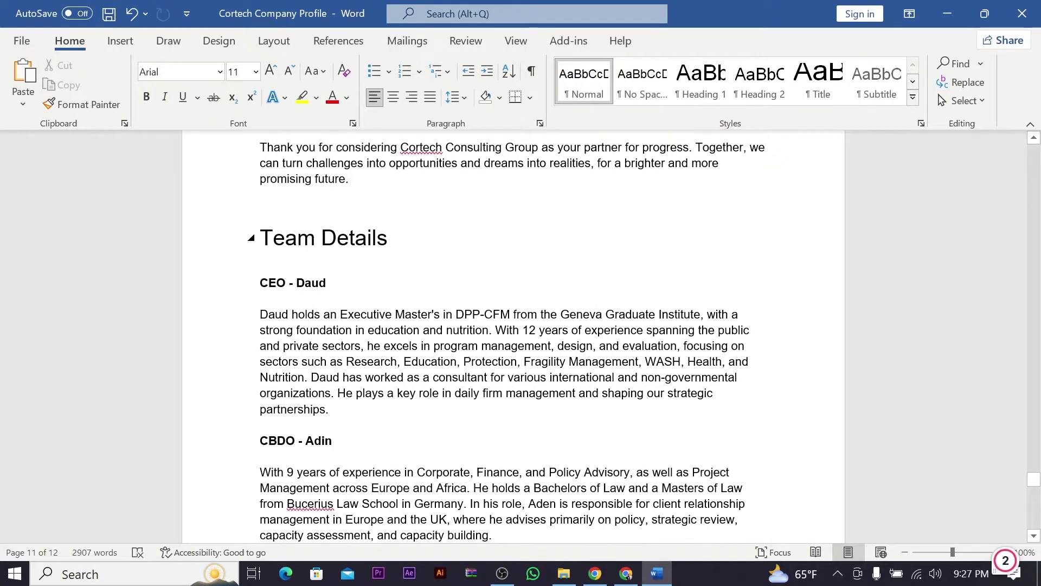
{"action": "scroll", "coordinate": [513, 336], "scroll_direction": "up", "scroll_amount": 3}
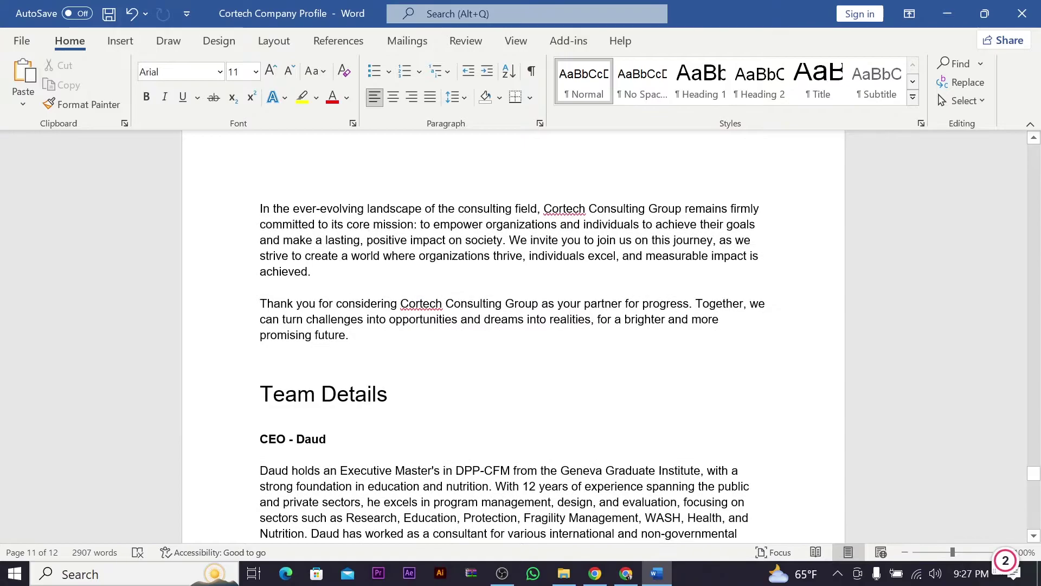
Minimize Word, switch to Chrome and load figma.com in a new incognito window.
{"action": "left_click", "coordinate": [951, 12]}
{"action": "left_click", "coordinate": [626, 575]}
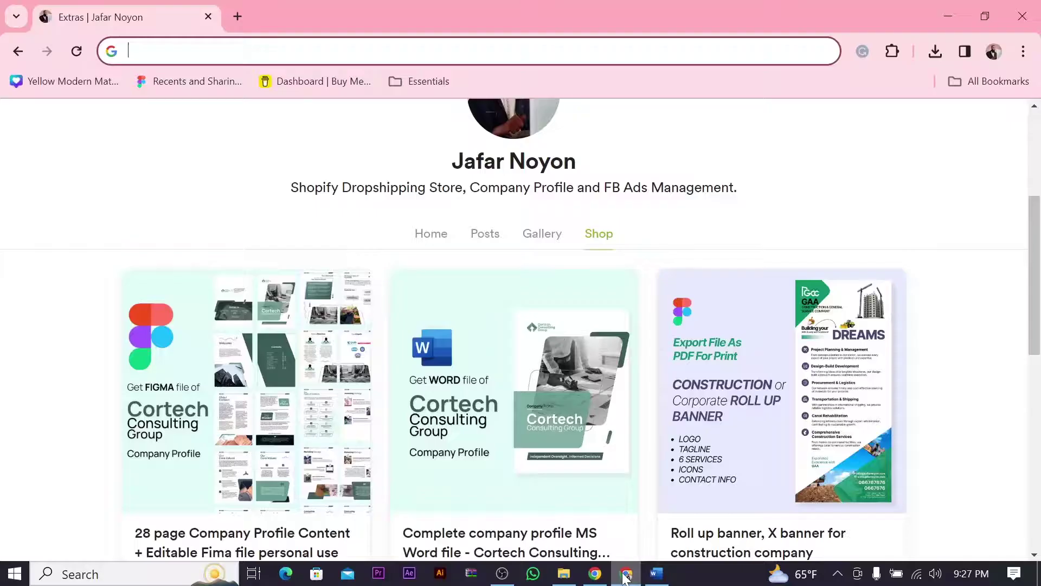
{"action": "left_click", "coordinate": [602, 579]}
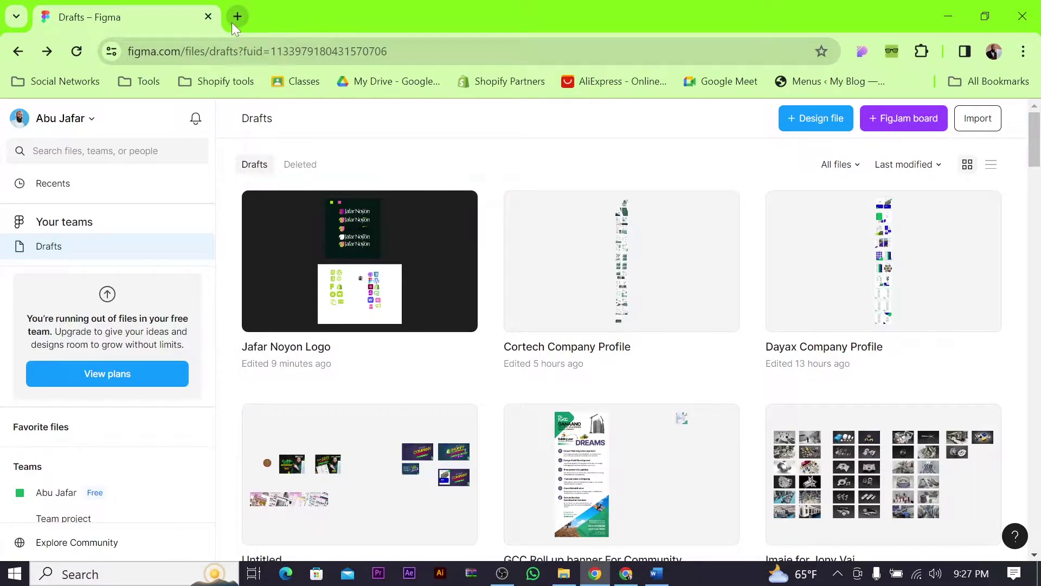
{"action": "key", "text": "ctrl+shift+n"}
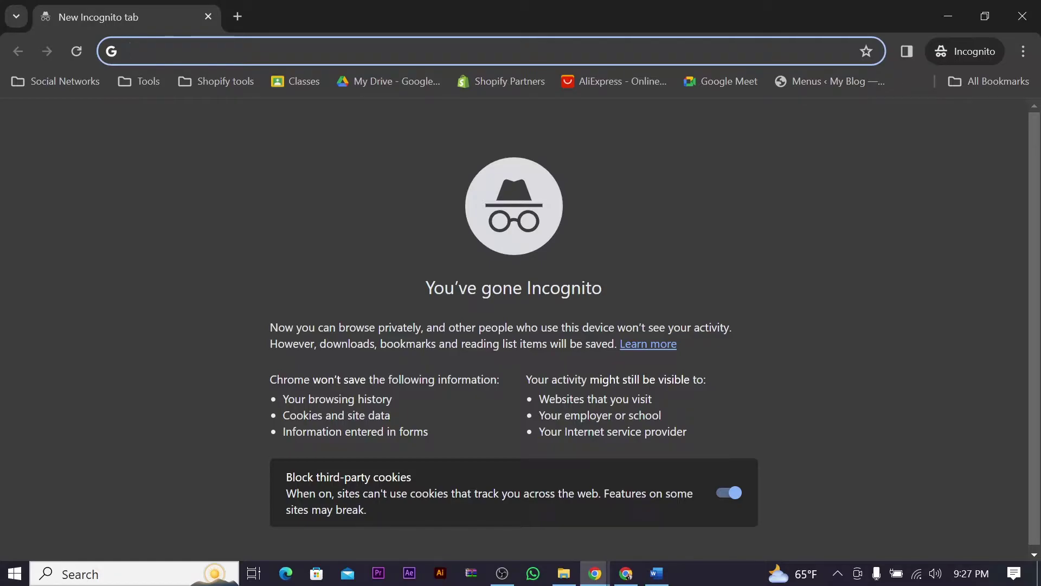
{"action": "type", "text": "figma.com"}
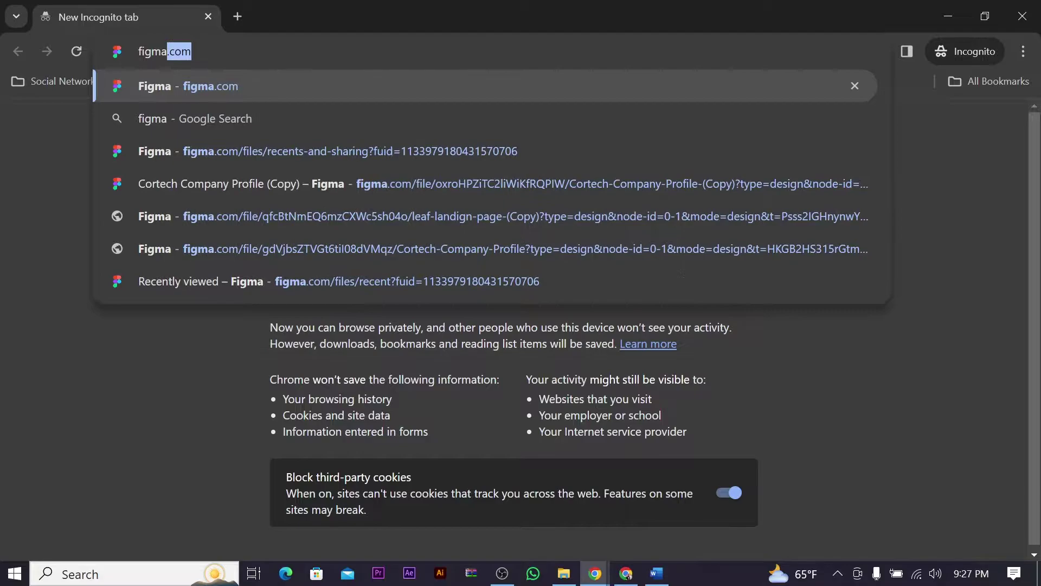
{"action": "key", "text": "Return"}
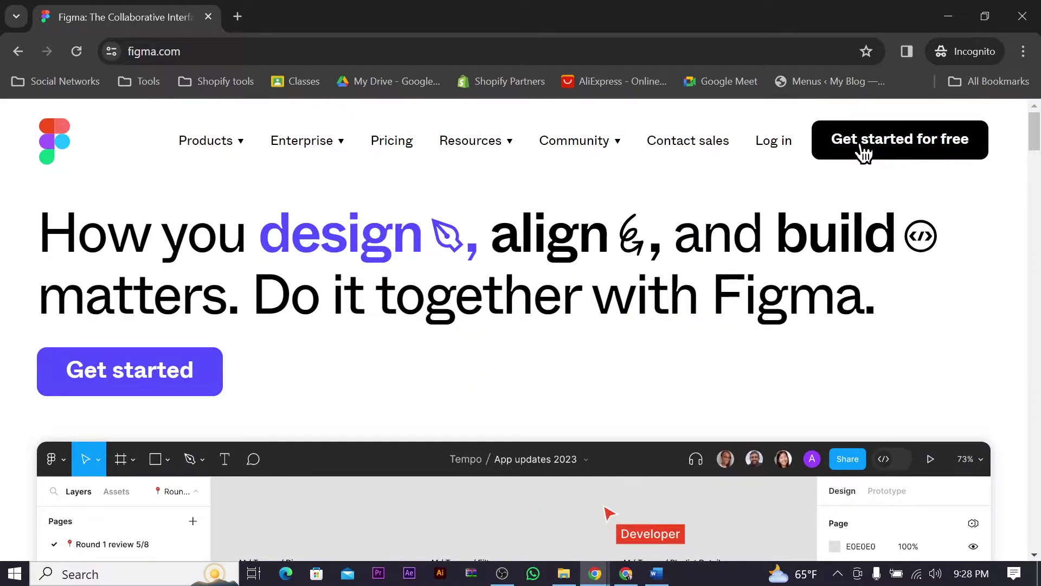
Try to start a free Figma account with Google sign-in, cancel it and close the incognito window.
{"action": "left_click", "coordinate": [907, 147]}
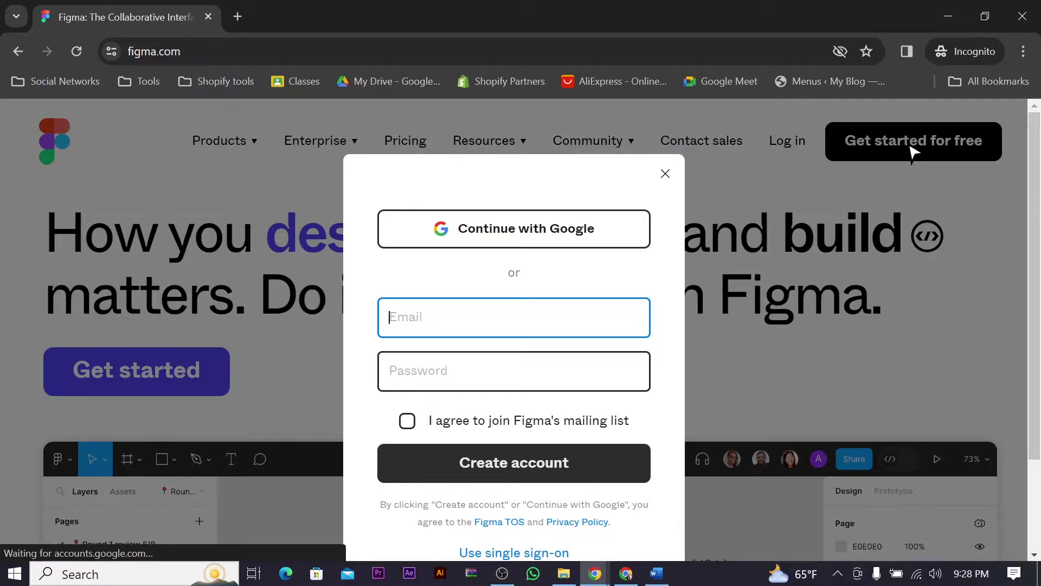
{"action": "left_click", "coordinate": [530, 240]}
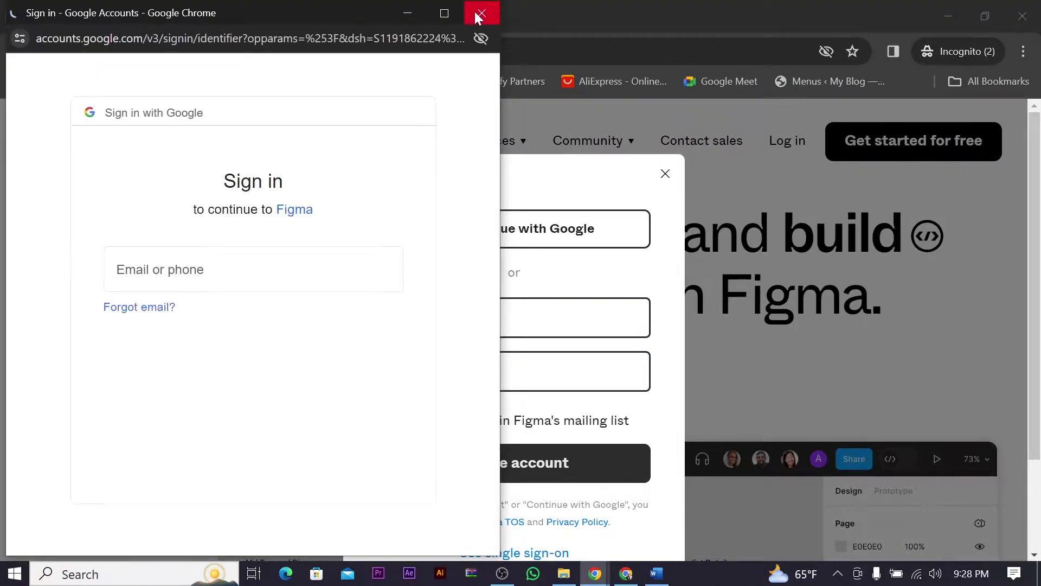
{"action": "left_click", "coordinate": [482, 13]}
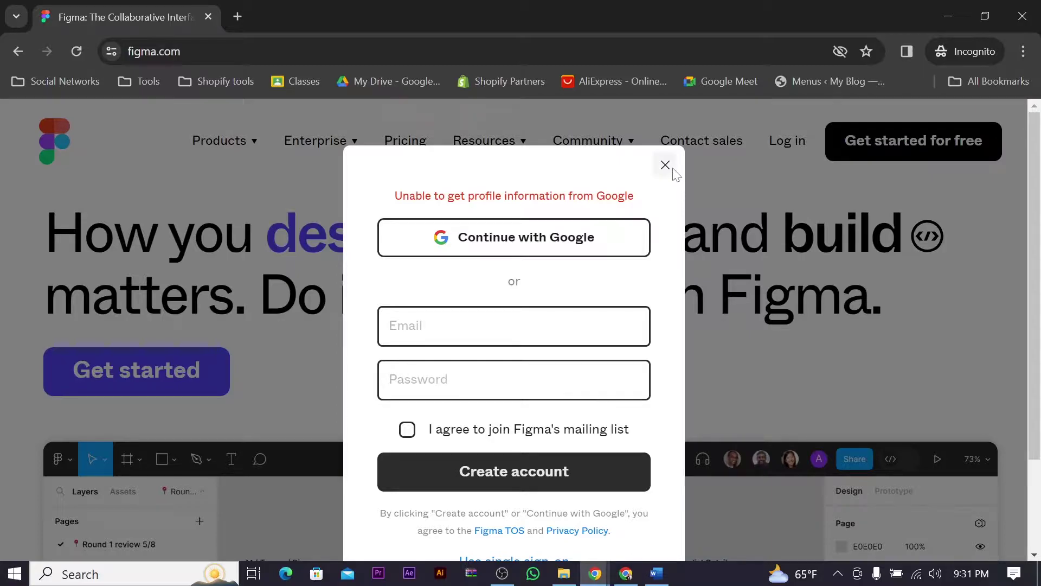
{"action": "left_click", "coordinate": [667, 167]}
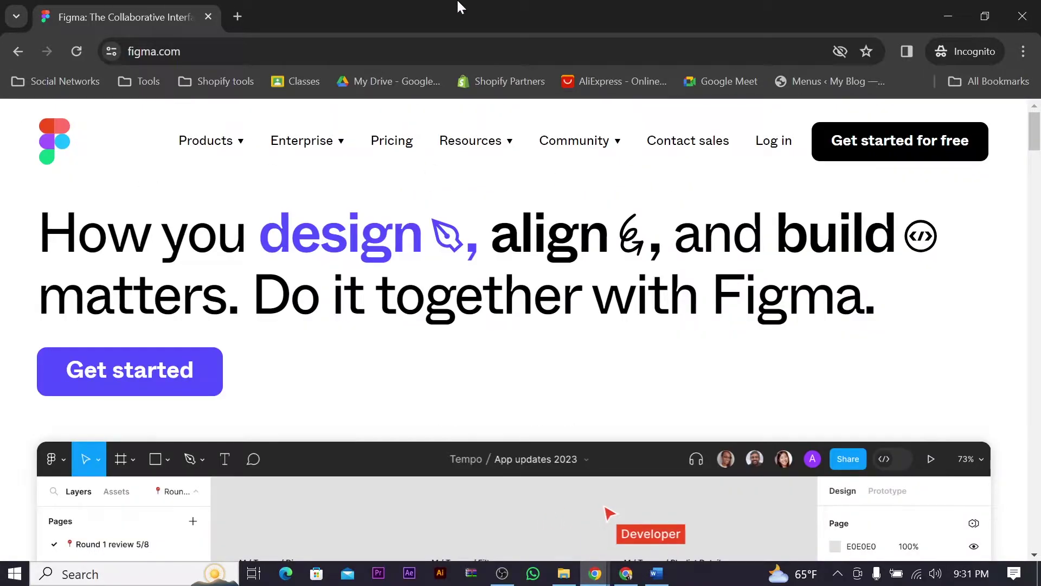
{"action": "left_click", "coordinate": [1022, 16]}
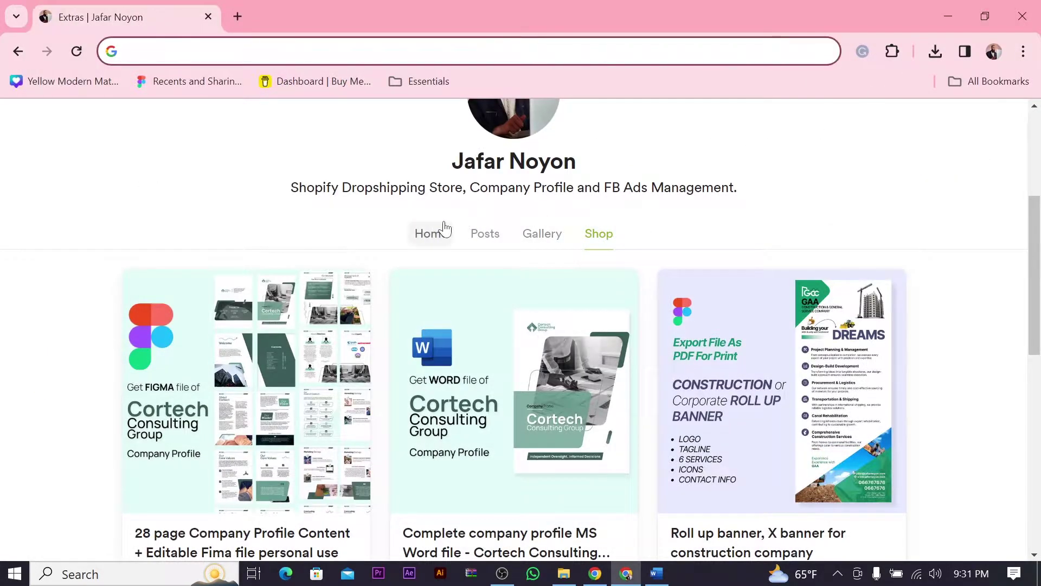
Switch to the Figma drafts in Chrome and import Cortech Company Profile.fig from the computer's Desktop.
{"action": "left_click", "coordinate": [595, 573]}
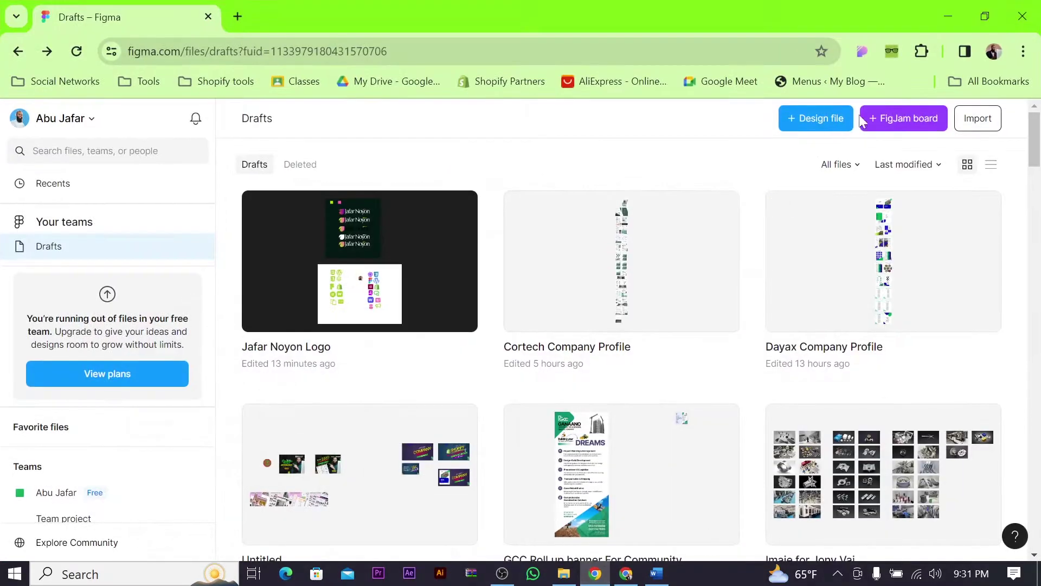
{"action": "left_click", "coordinate": [979, 121]}
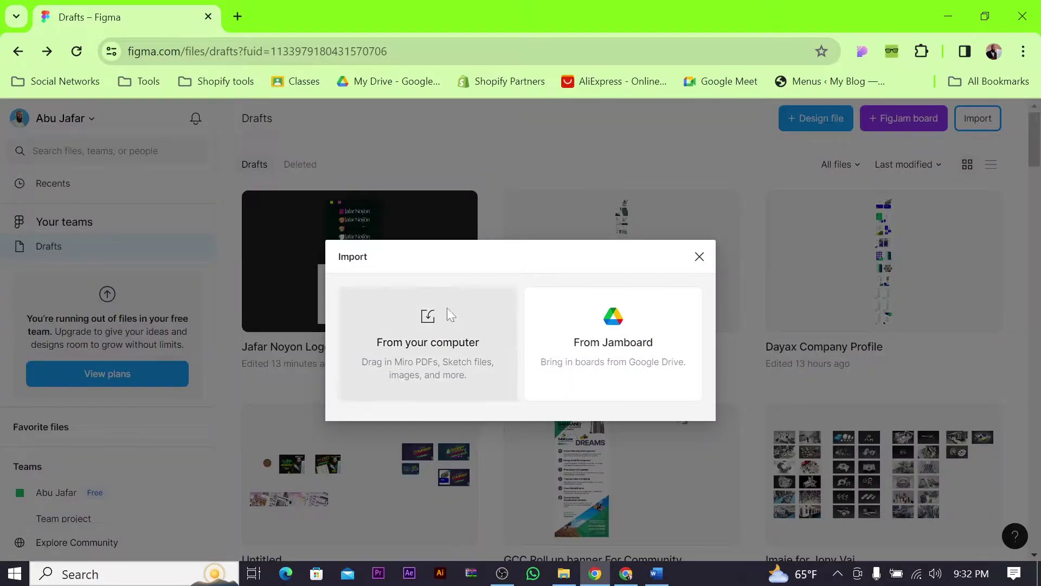
{"action": "left_click", "coordinate": [426, 325]}
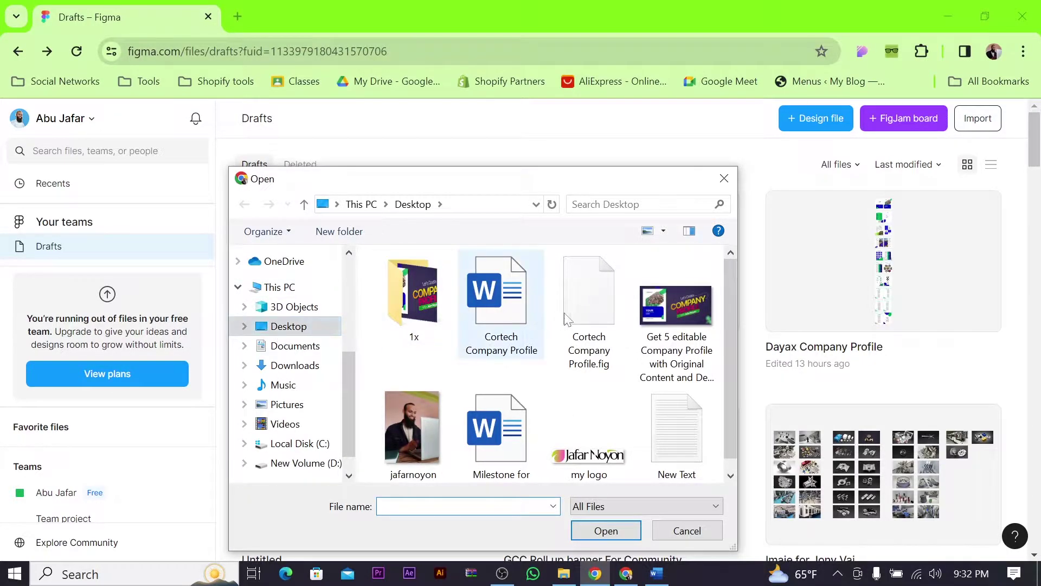
{"action": "left_click", "coordinate": [585, 302]}
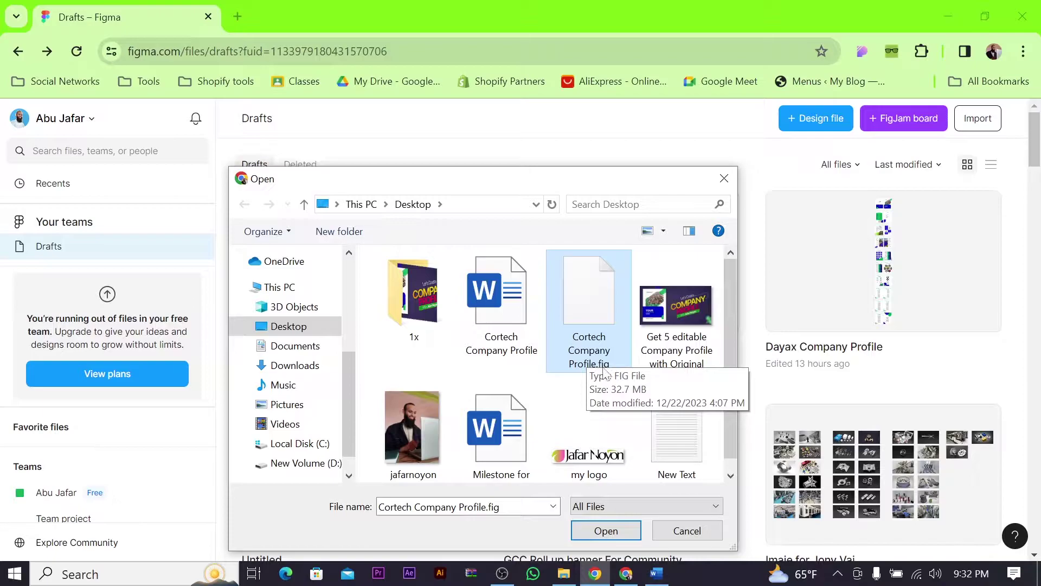
{"action": "left_click", "coordinate": [619, 531]}
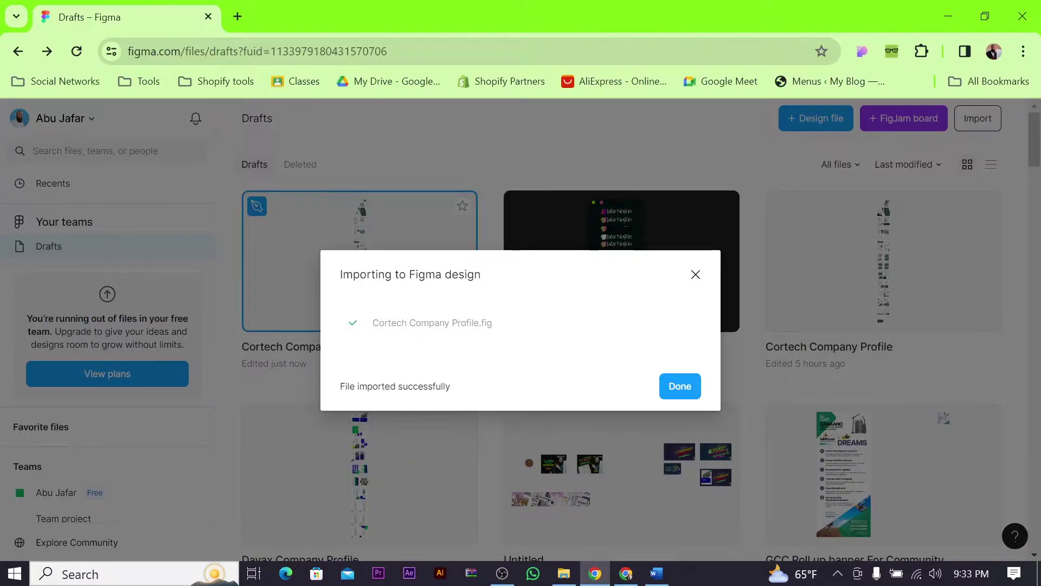
{"action": "left_click", "coordinate": [680, 386]}
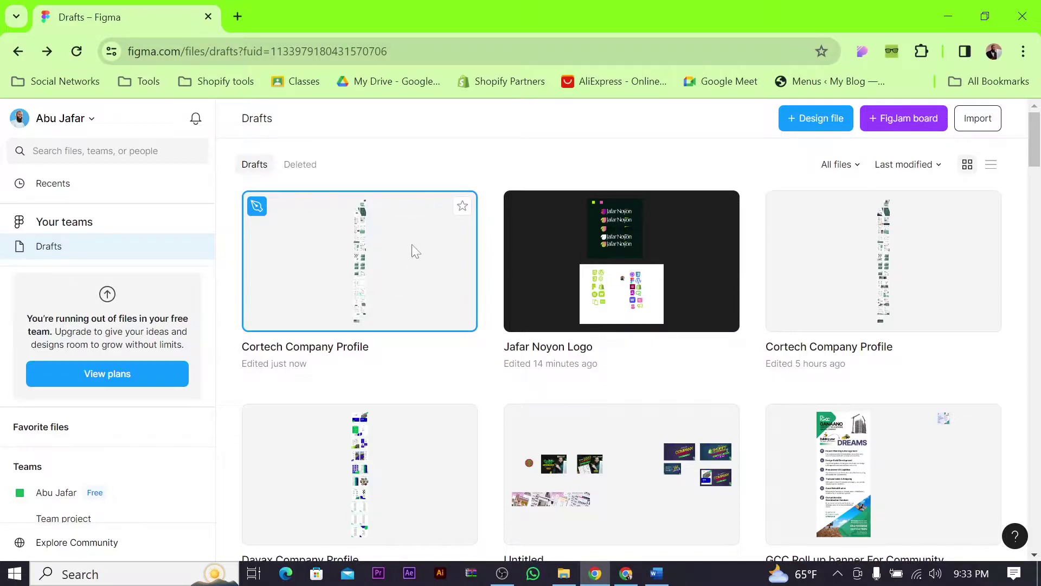
Open the newly imported Cortech Company Profile design file and look over its page layout.
{"action": "double_click", "coordinate": [398, 247]}
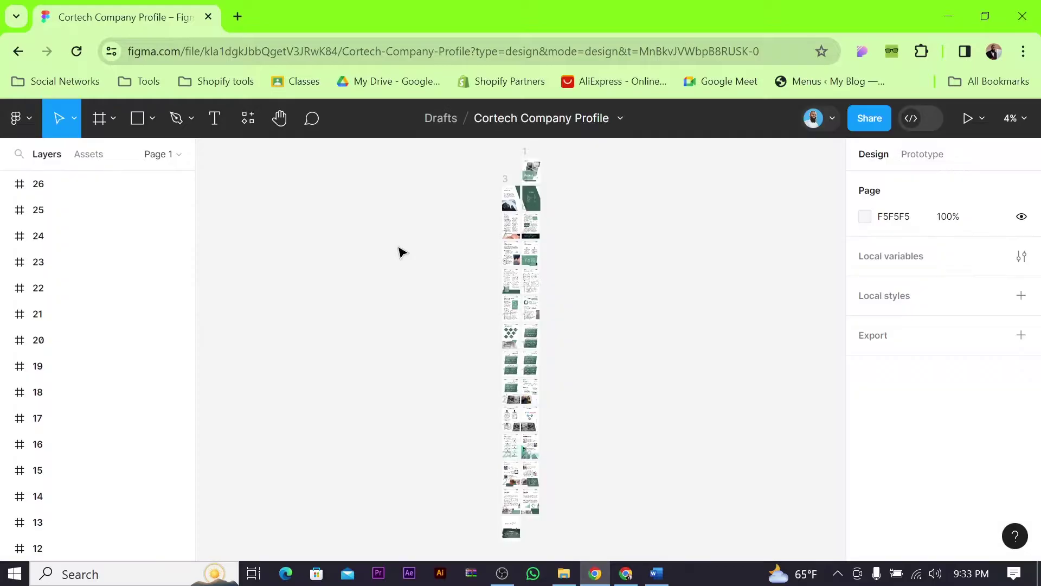
{"action": "scroll", "coordinate": [539, 277], "scroll_direction": "down", "scroll_amount": 5}
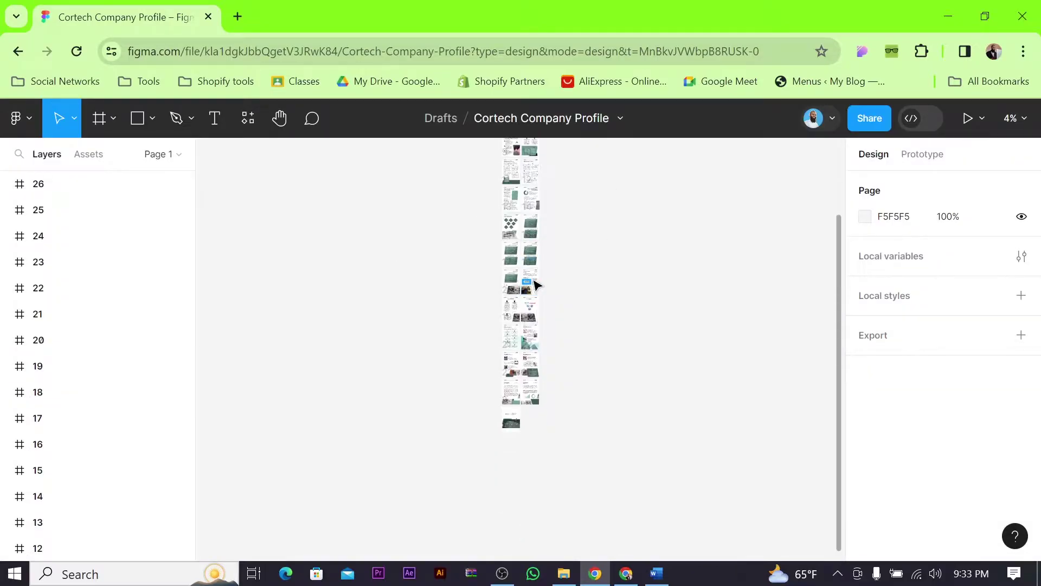
Look over the template's page frames and examine the layers inside frame 1.
{"action": "scroll", "coordinate": [529, 353], "scroll_direction": "up", "scroll_amount": 5}
{"action": "scroll", "coordinate": [31, 266], "scroll_direction": "down", "scroll_amount": 5}
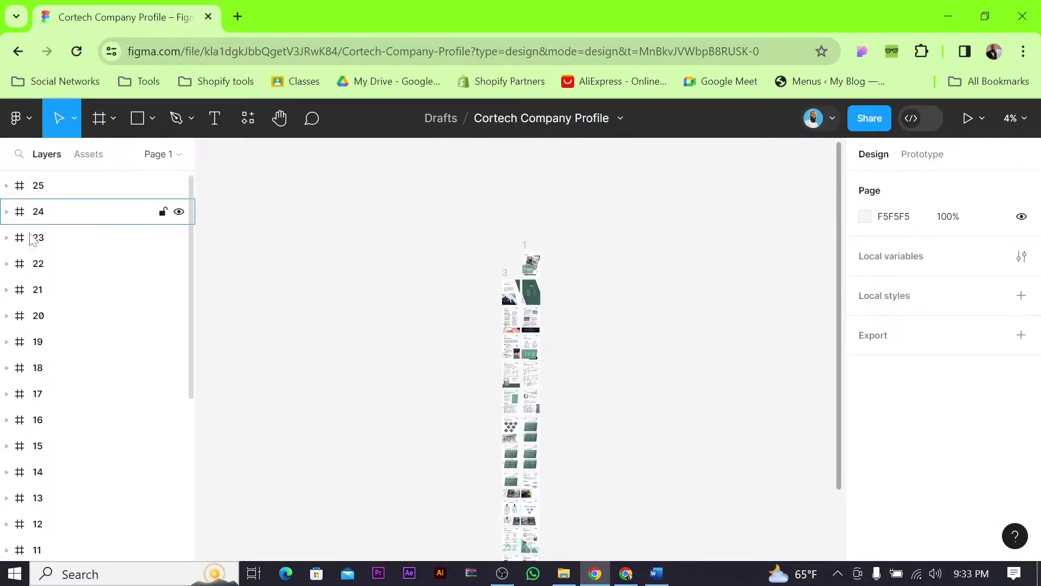
{"action": "scroll", "coordinate": [27, 407], "scroll_direction": "up", "scroll_amount": 5}
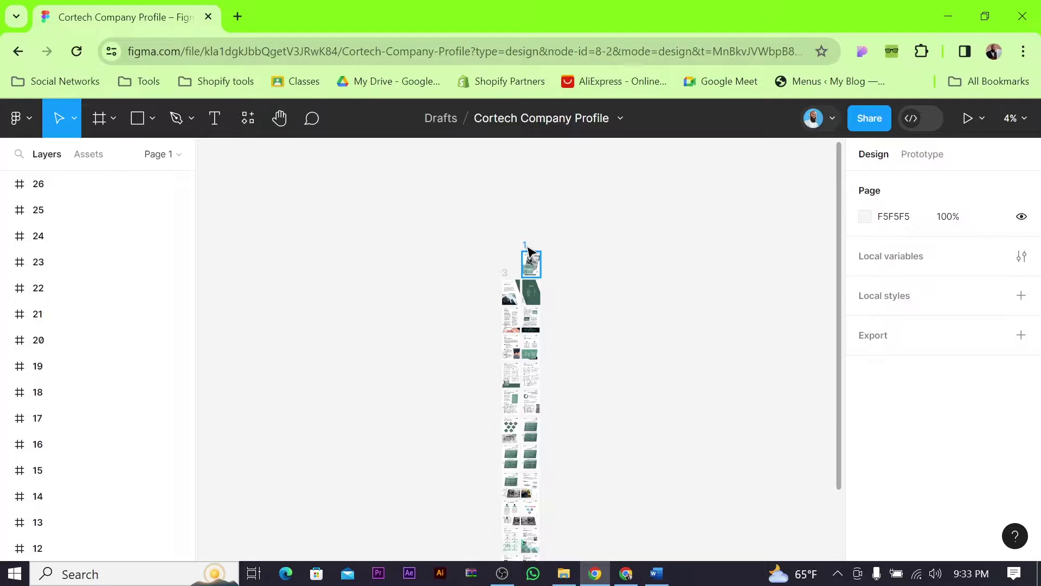
{"action": "left_click", "coordinate": [529, 251]}
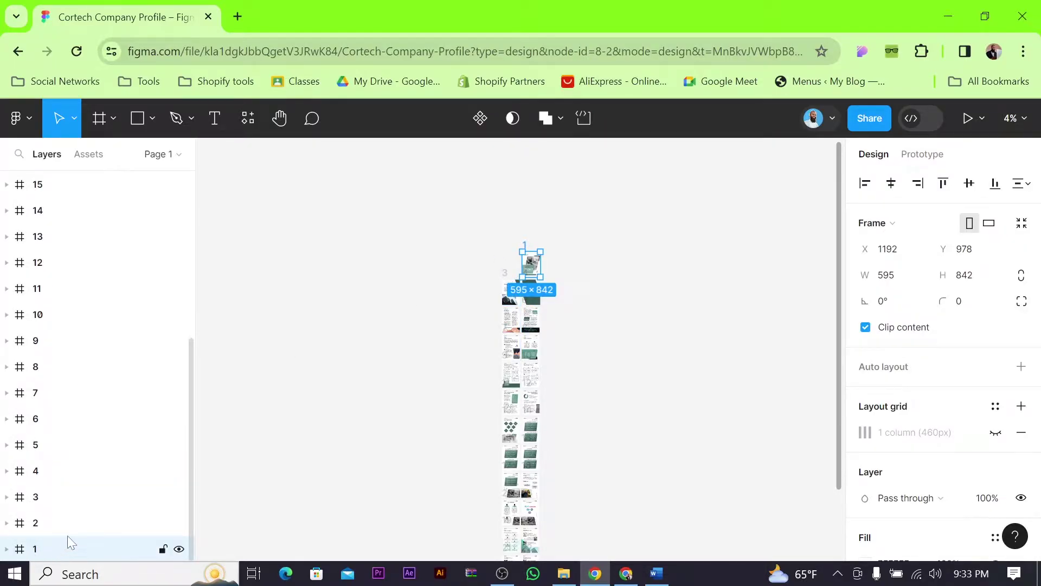
{"action": "left_click", "coordinate": [7, 549]}
{"action": "scroll", "coordinate": [58, 523], "scroll_direction": "down", "scroll_amount": 4}
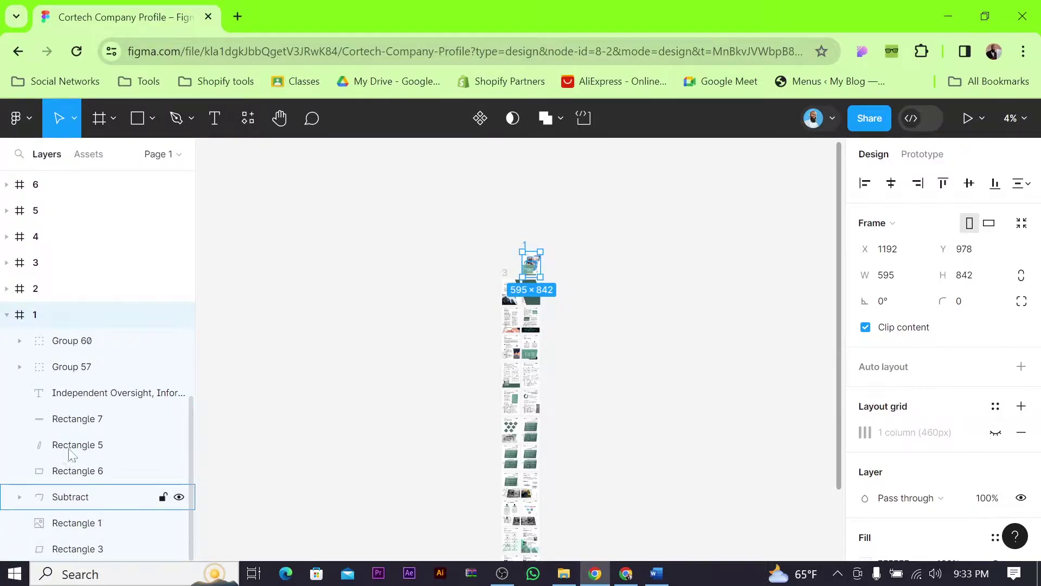
{"action": "left_click", "coordinate": [8, 317]}
{"action": "scroll", "coordinate": [88, 272], "scroll_direction": "up", "scroll_amount": 10}
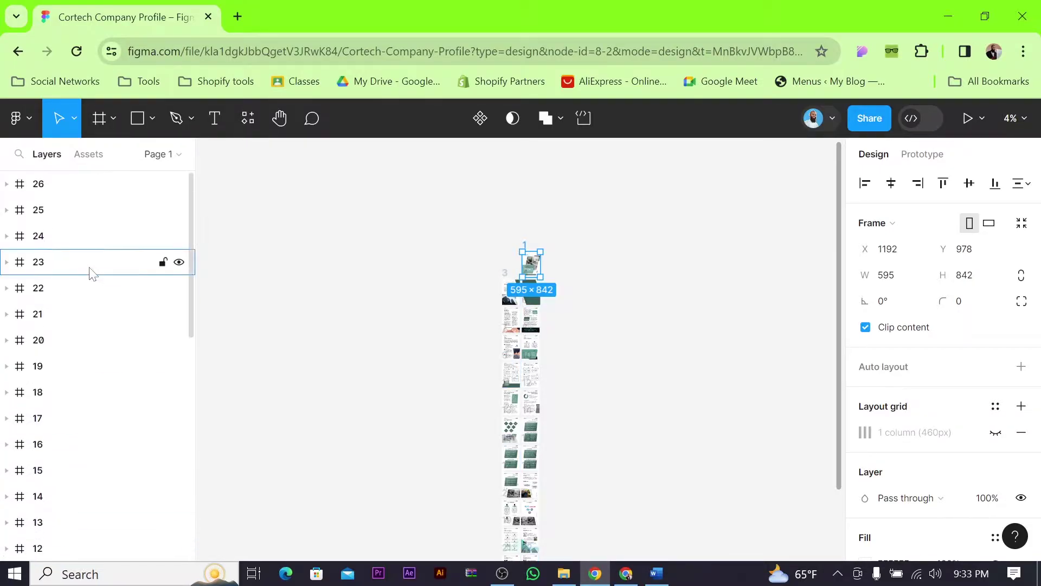
{"action": "left_click", "coordinate": [606, 249]}
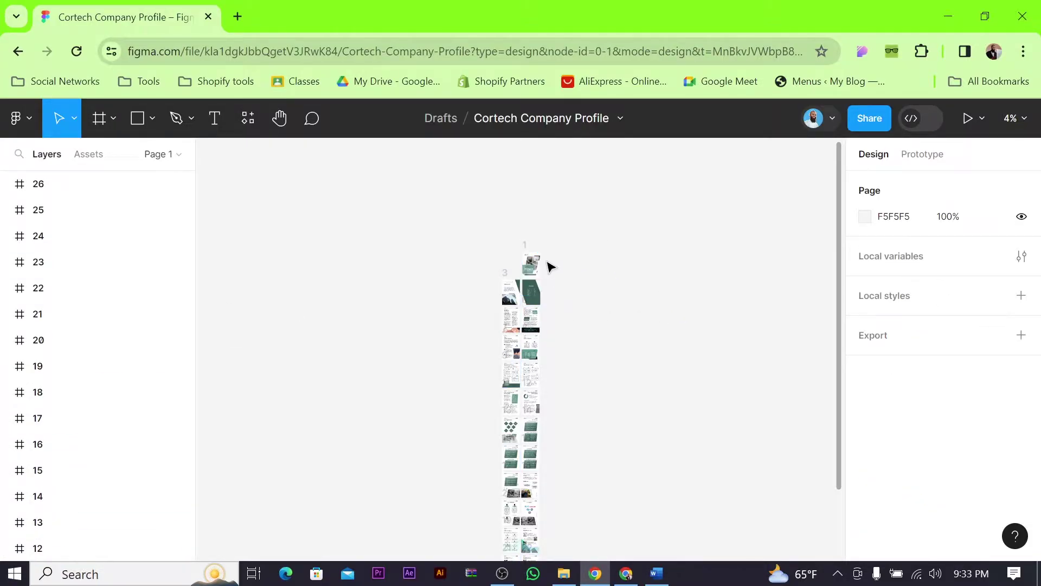
Delete the Cortech Consulting Group logo group above the photo on the cover, frame 1.
{"action": "scroll", "coordinate": [552, 267], "scroll_direction": "up", "scroll_amount": 5}
{"action": "left_click_drag", "start_coordinate": [581, 211], "coordinate": [633, 291]}
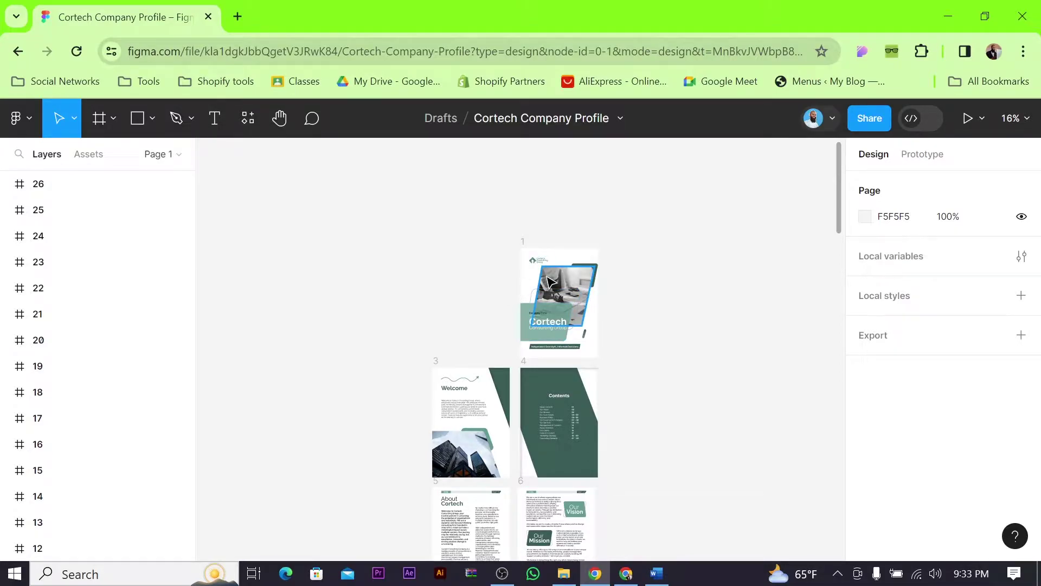
{"action": "scroll", "coordinate": [564, 314], "scroll_direction": "up", "scroll_amount": 2}
{"action": "scroll", "coordinate": [564, 314], "scroll_direction": "up", "scroll_amount": 3}
{"action": "scroll", "coordinate": [544, 245], "scroll_direction": "down", "scroll_amount": 1}
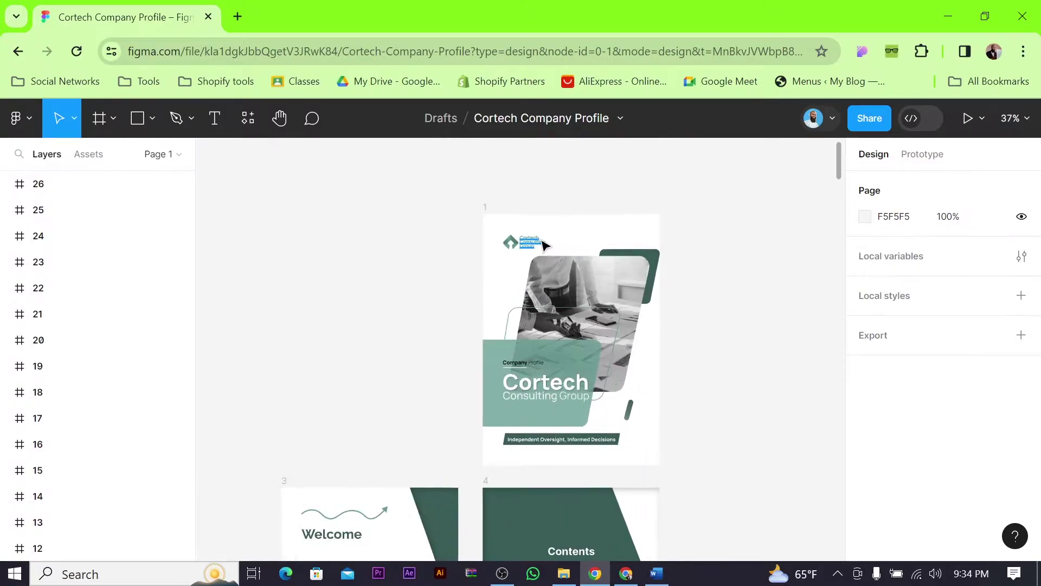
{"action": "scroll", "coordinate": [544, 245], "scroll_direction": "up", "scroll_amount": 4}
{"action": "scroll", "coordinate": [544, 245], "scroll_direction": "down", "scroll_amount": 2}
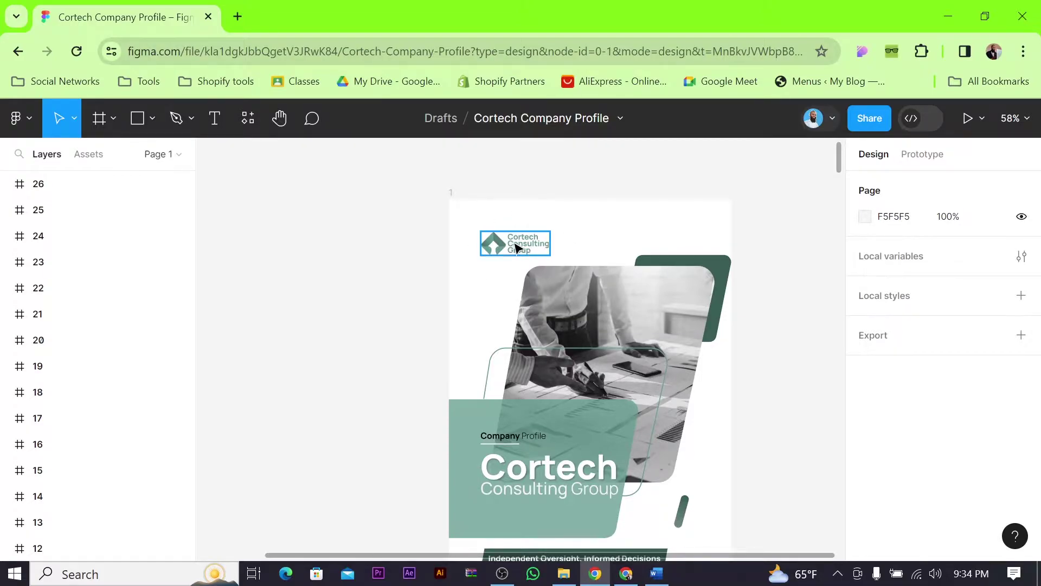
{"action": "left_click_drag", "start_coordinate": [443, 202], "coordinate": [529, 250]}
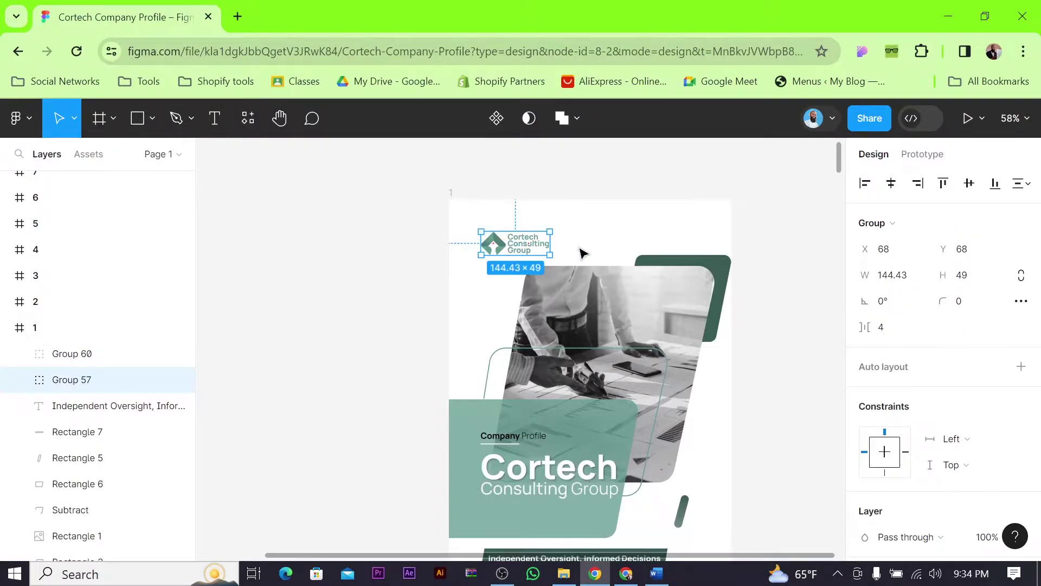
{"action": "key", "text": "Delete"}
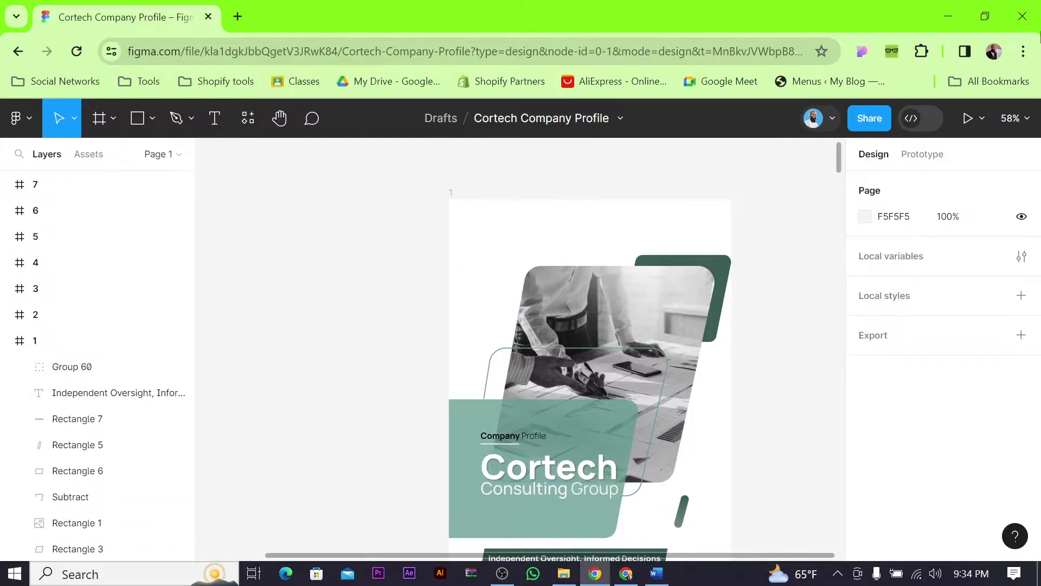
Copy the "my logo" image from the desktop and paste it into frame 1 of the Cortech Company Profile design in Chrome.
{"action": "left_click", "coordinate": [943, 17]}
{"action": "left_click", "coordinate": [939, 18]}
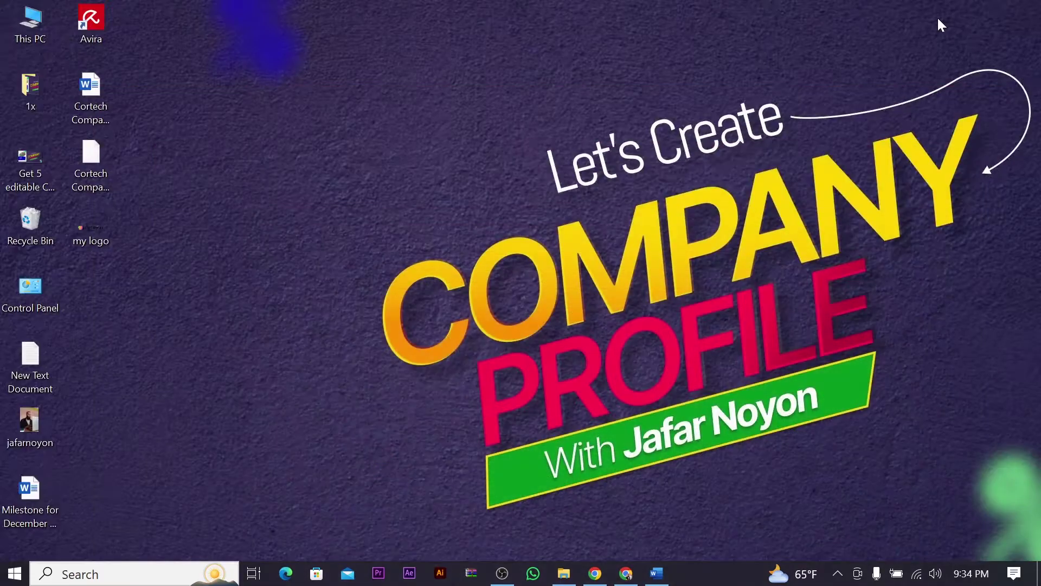
{"action": "left_click", "coordinate": [84, 232]}
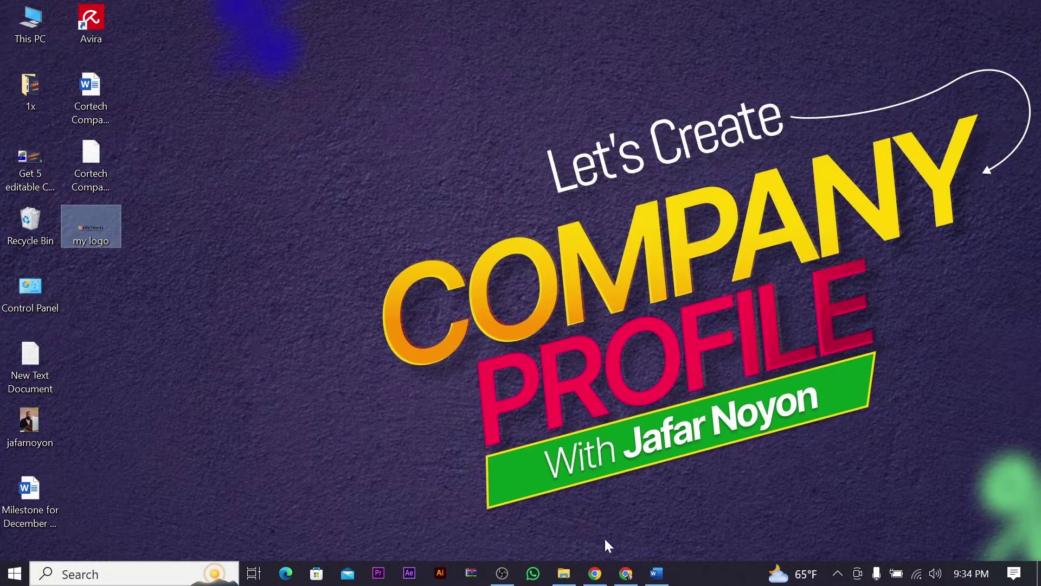
{"action": "left_click", "coordinate": [626, 573]}
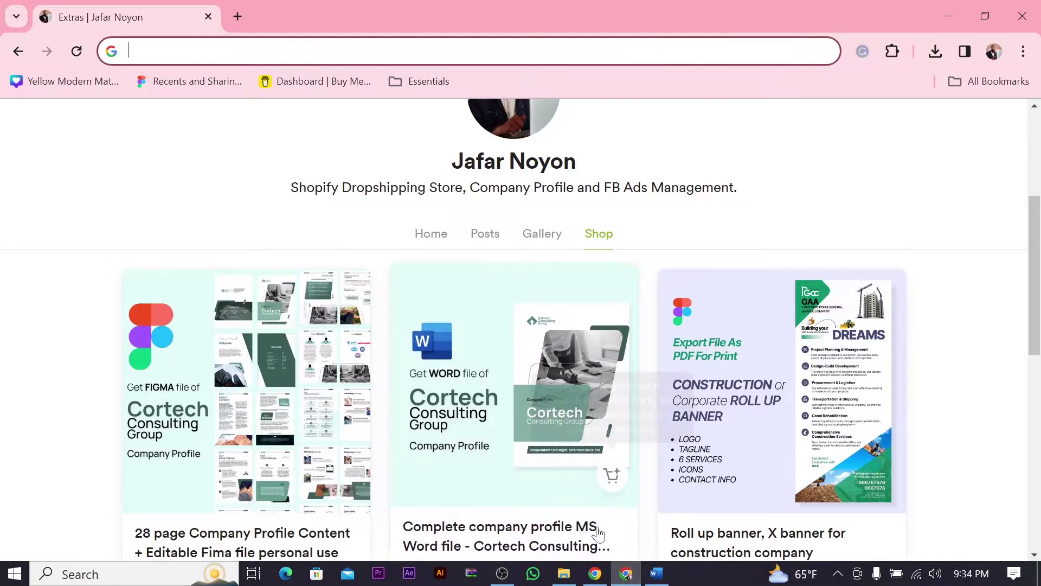
{"action": "left_click", "coordinate": [595, 573]}
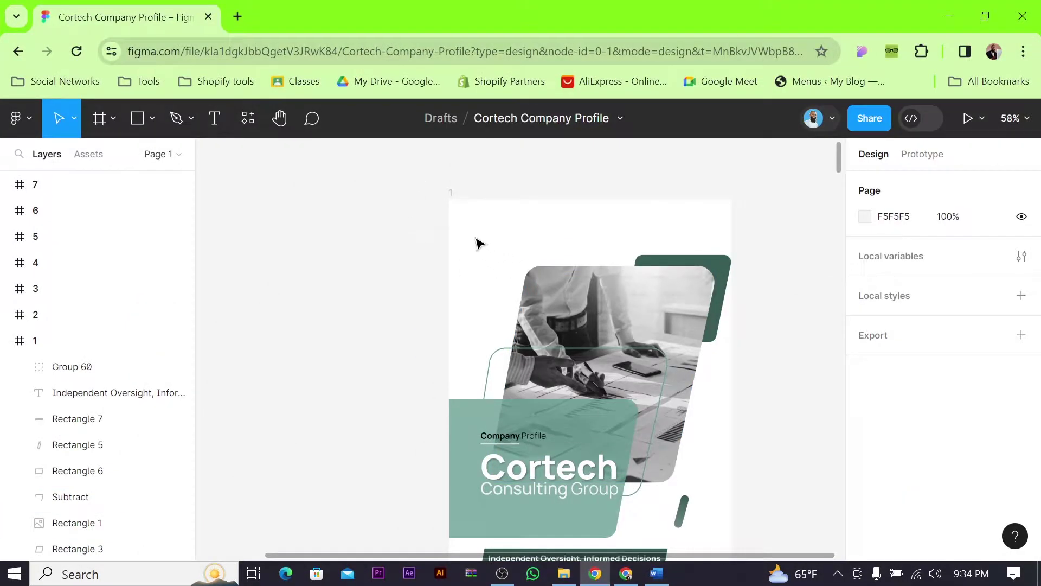
{"action": "left_click", "coordinate": [451, 194]}
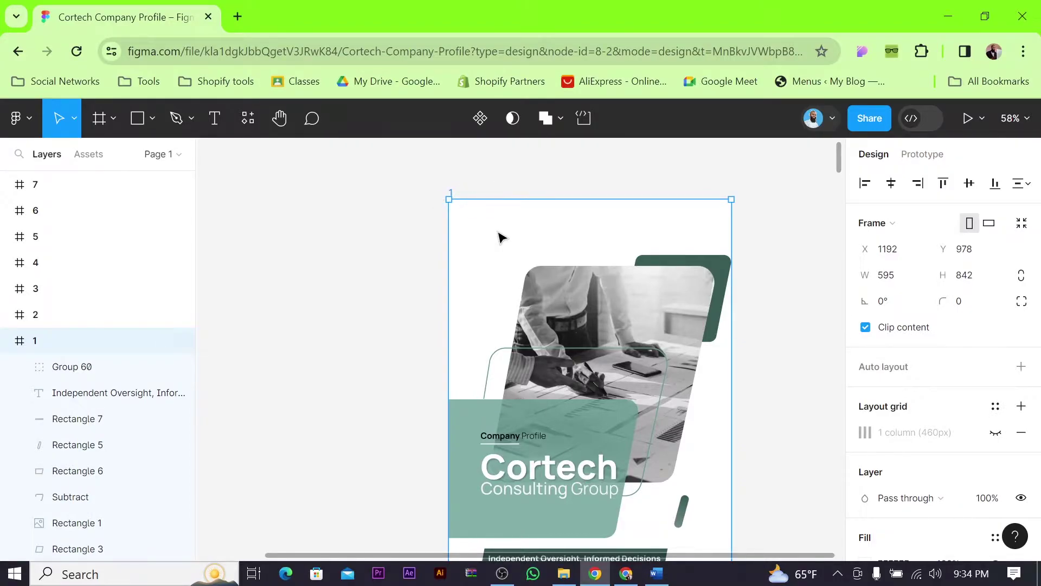
{"action": "key", "text": "ctrl+v"}
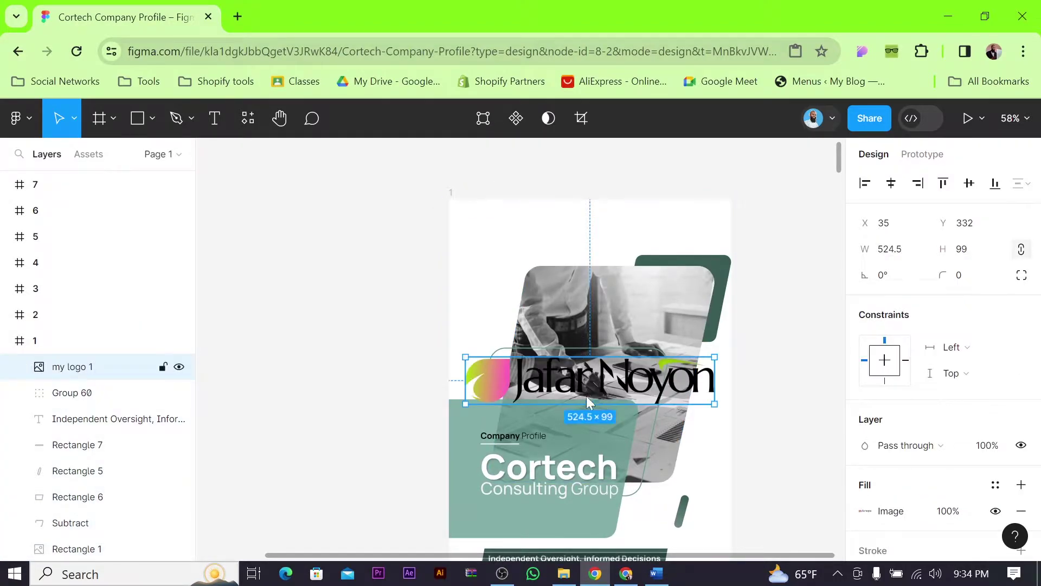
Scale the pasted logo down to about 137 × 26 and place it in the cover's upper-left area, above the photo.
{"action": "left_click_drag", "start_coordinate": [605, 385], "coordinate": [607, 244]}
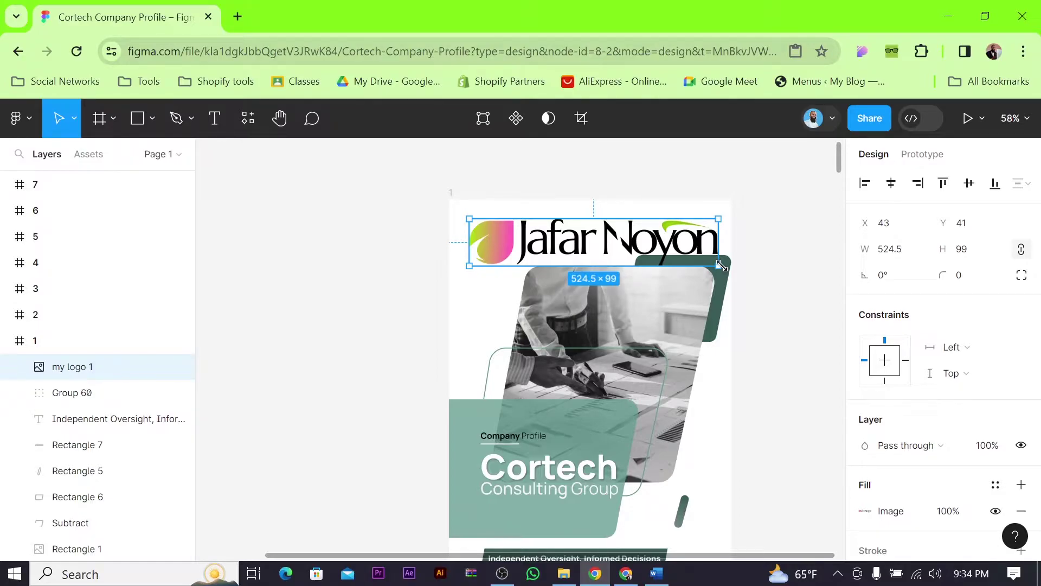
{"action": "left_click_drag", "start_coordinate": [717, 264], "coordinate": [537, 226]}
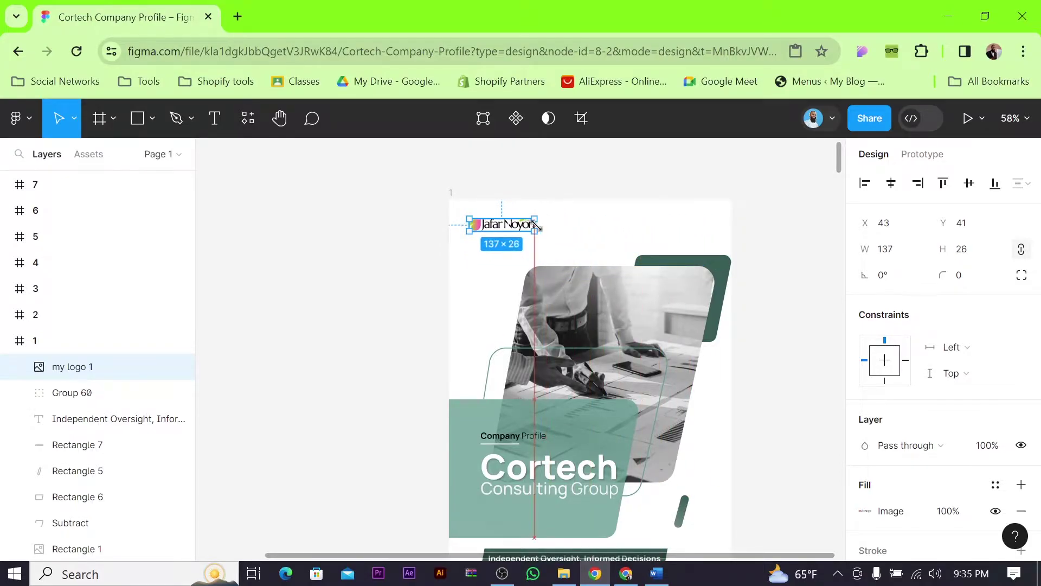
{"action": "left_click", "coordinate": [591, 182]}
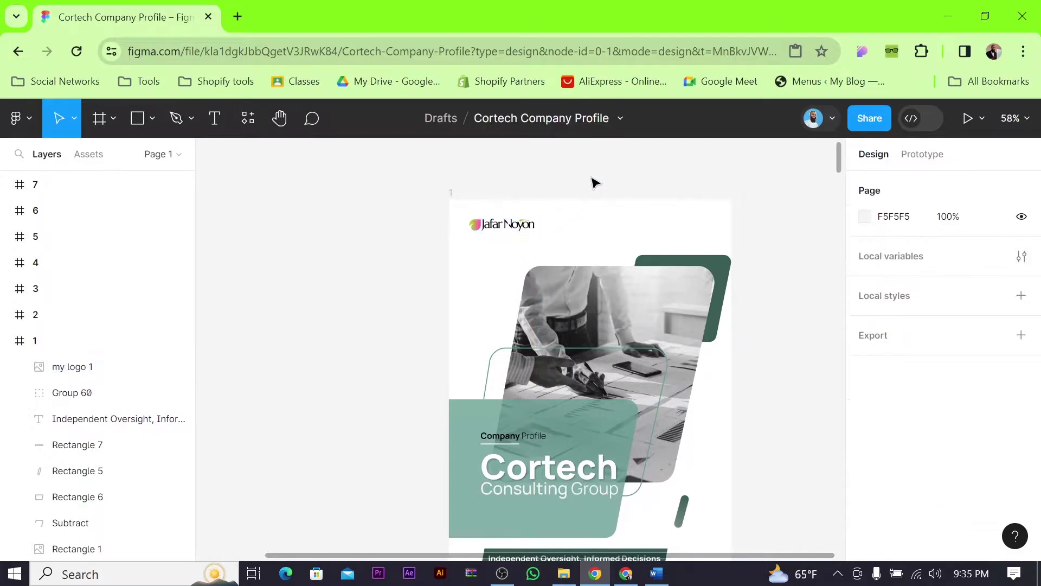
{"action": "left_click_drag", "start_coordinate": [497, 227], "coordinate": [502, 243]}
{"action": "left_click", "coordinate": [659, 182]}
Replace the large "Cortech" title text on the cover with "ABC".
{"action": "scroll", "coordinate": [662, 186], "scroll_direction": "down", "scroll_amount": 1}
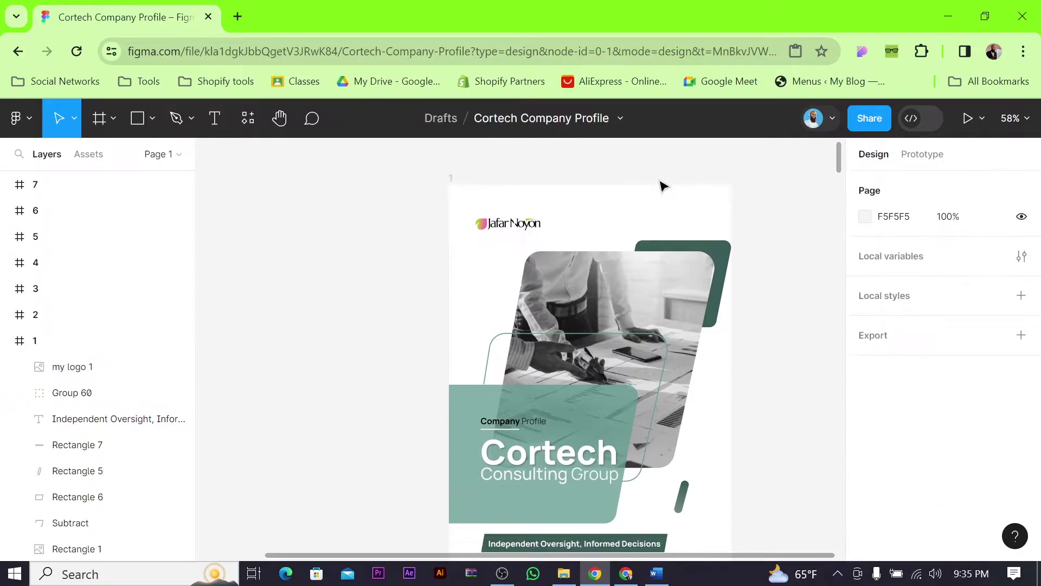
{"action": "scroll", "coordinate": [661, 185], "scroll_direction": "down", "scroll_amount": 1}
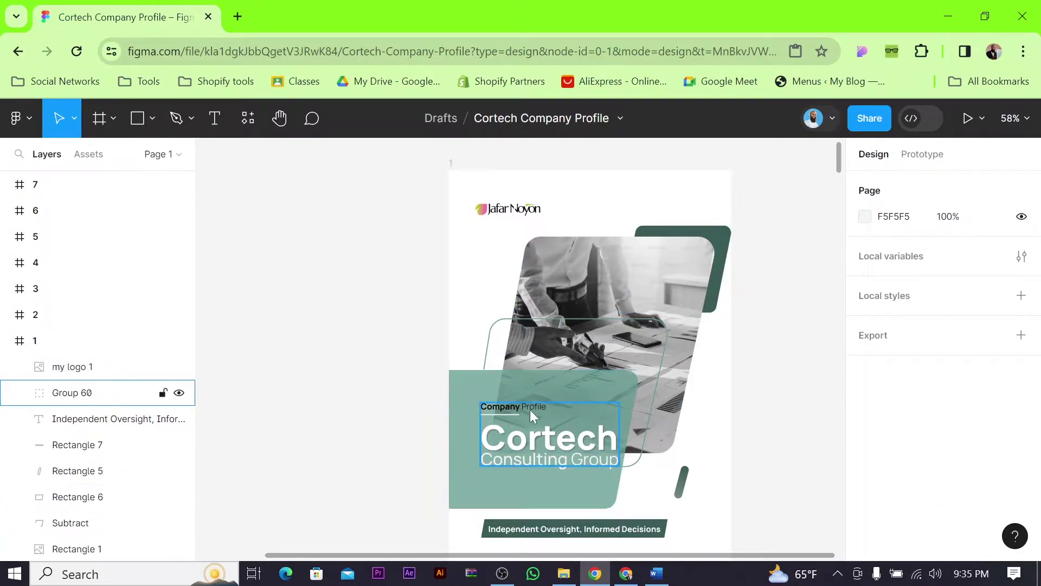
{"action": "scroll", "coordinate": [581, 434], "scroll_direction": "down", "scroll_amount": 2}
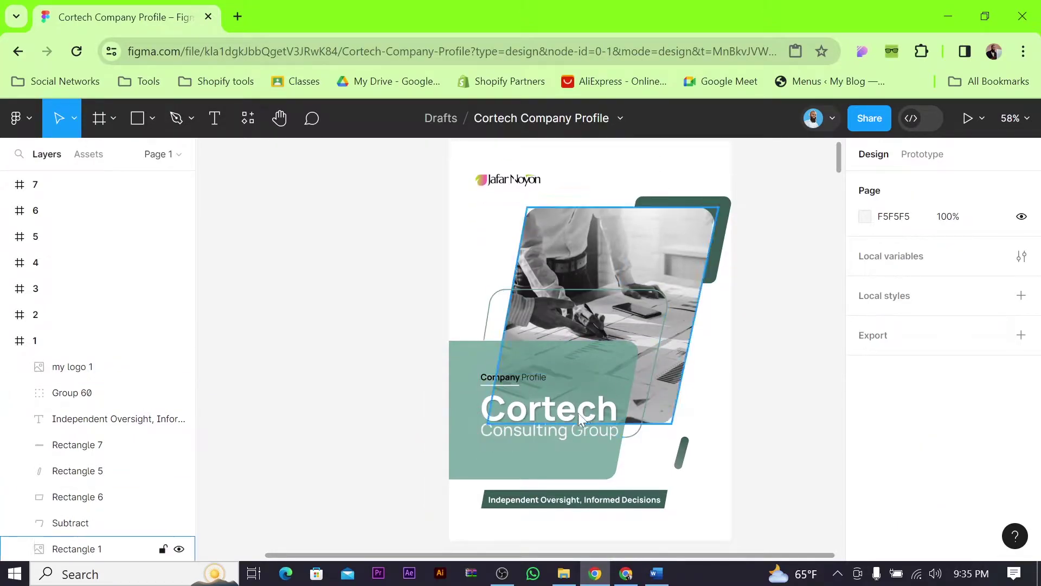
{"action": "scroll", "coordinate": [583, 410], "scroll_direction": "down", "scroll_amount": 1}
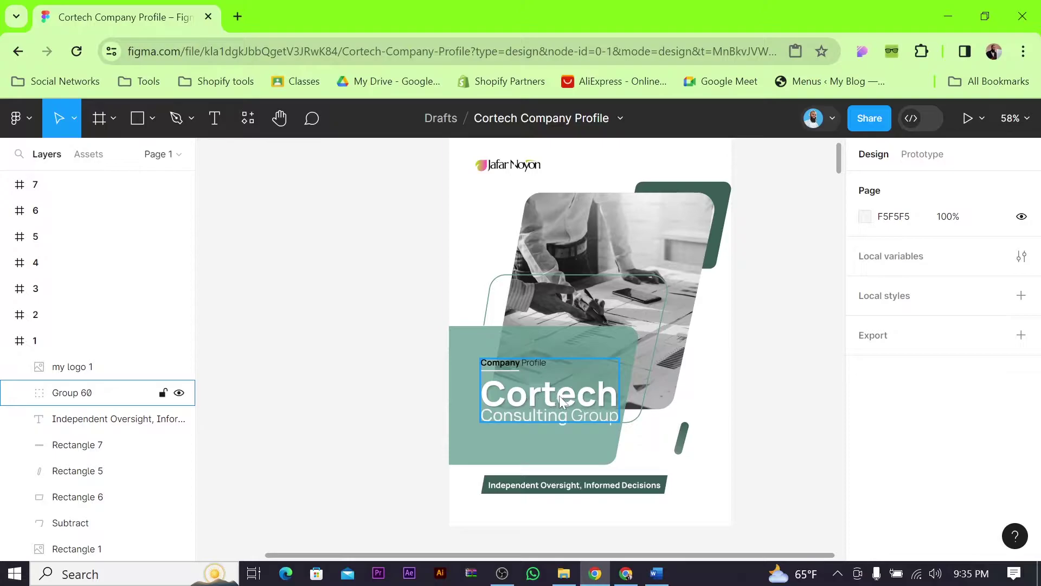
{"action": "double_click", "coordinate": [540, 402]}
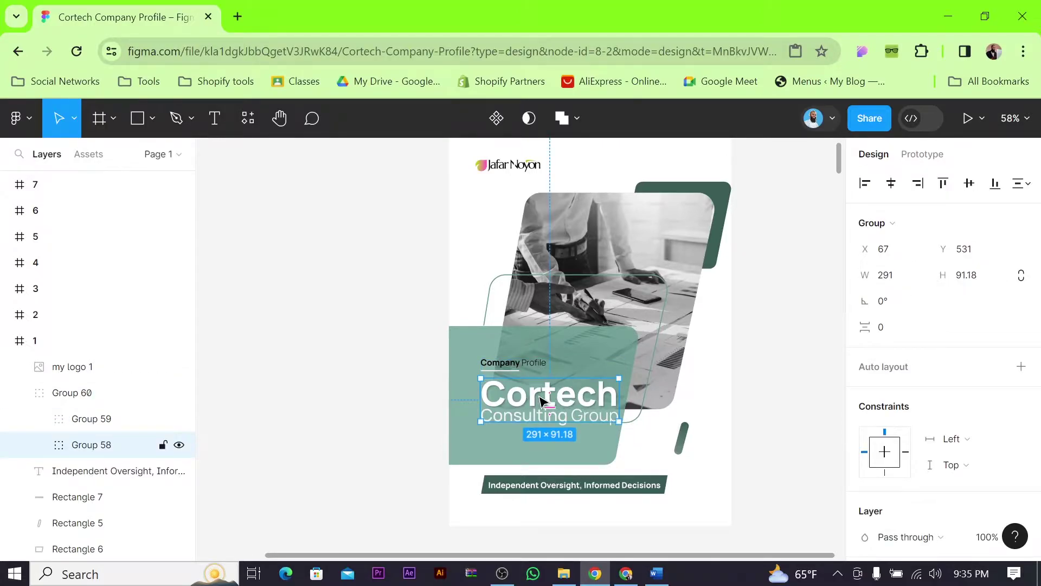
{"action": "double_click", "coordinate": [540, 401]}
{"action": "double_click", "coordinate": [541, 401]}
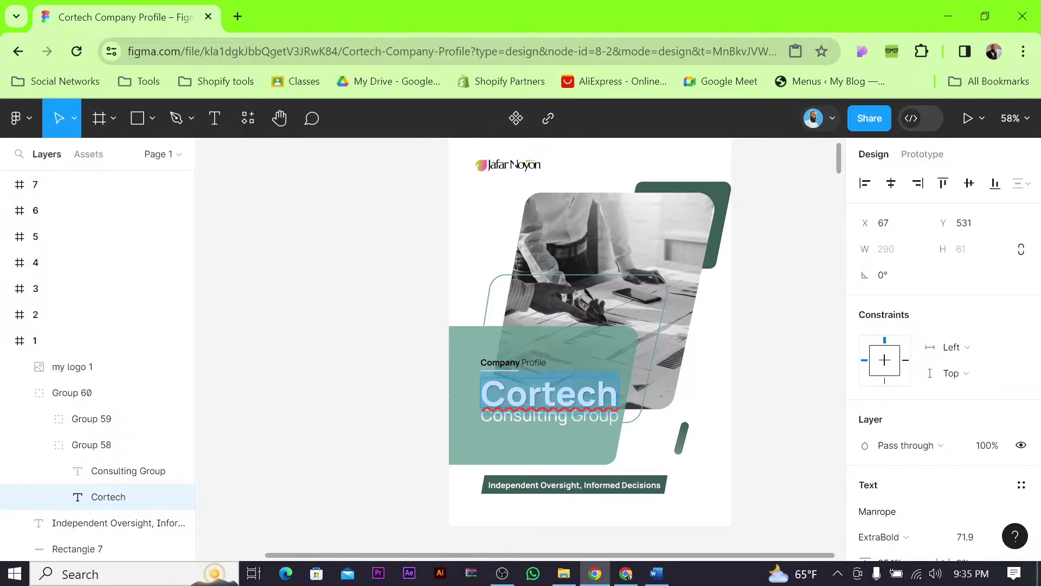
{"action": "left_click", "coordinate": [542, 389]}
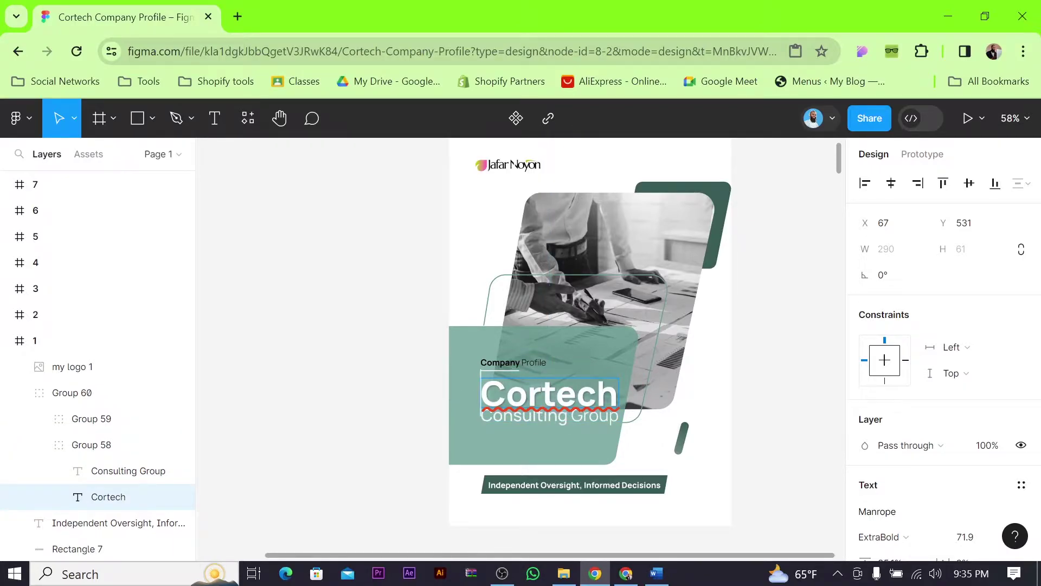
{"action": "key", "text": "Home"}
{"action": "key", "text": "shift+Right"}
{"action": "key", "text": "shift+Right"}
{"action": "key", "text": "shift+Right"}
{"action": "key", "text": "shift+Right"}
{"action": "key", "text": "shift+Right"}
{"action": "key", "text": "shift+Right"}
{"action": "key", "text": "shift+Right"}
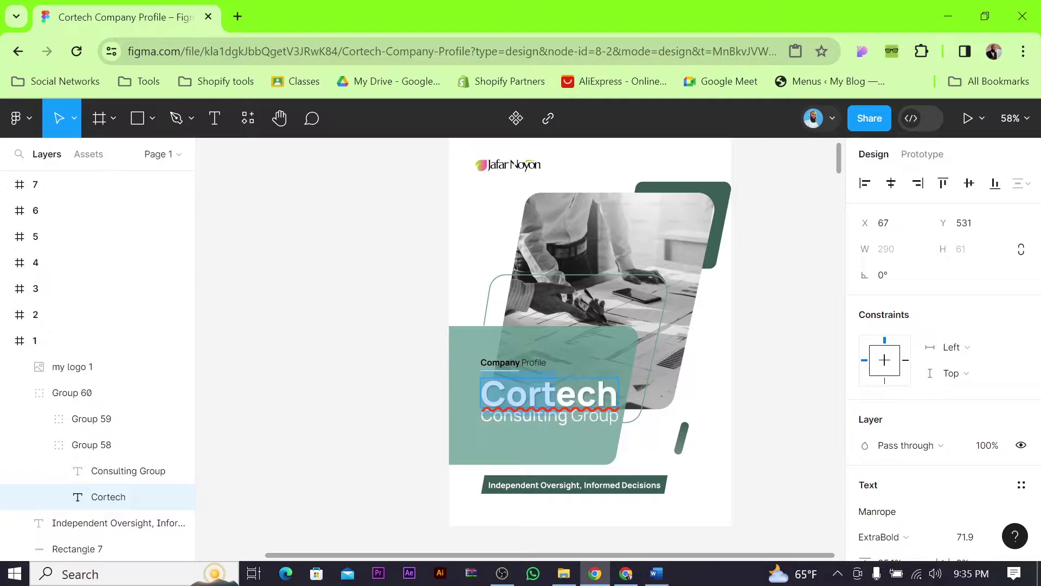
{"action": "key", "text": "shift+Right"}
{"action": "key", "text": "shift+Right"}
{"action": "key", "text": "shift+Right"}
{"action": "key", "text": "shift+Right"}
{"action": "key", "text": "shift+Right"}
{"action": "key", "text": "shift+Right"}
{"action": "key", "text": "shift+Right"}
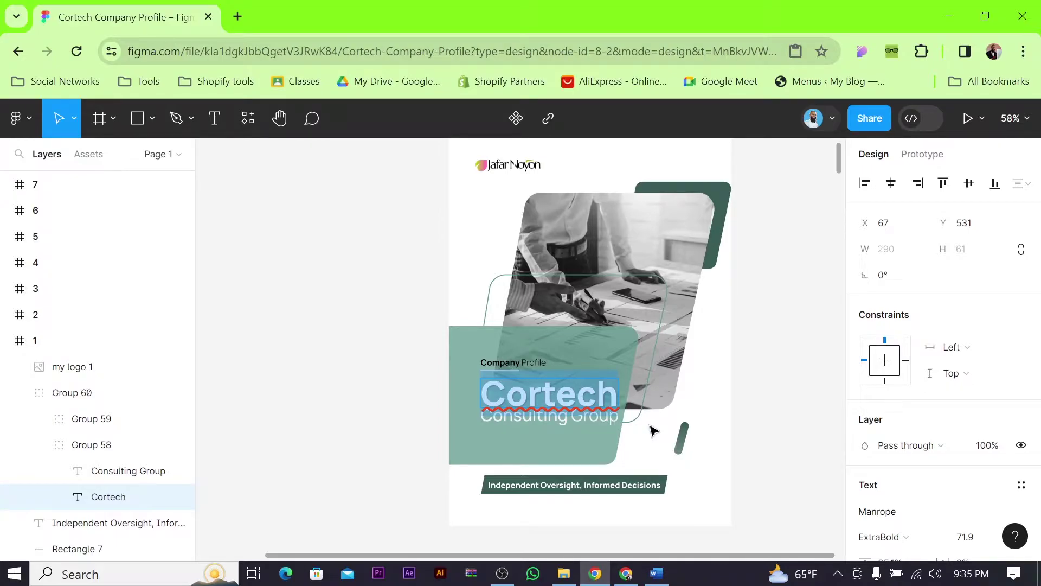
{"action": "type", "text": "ABC"}
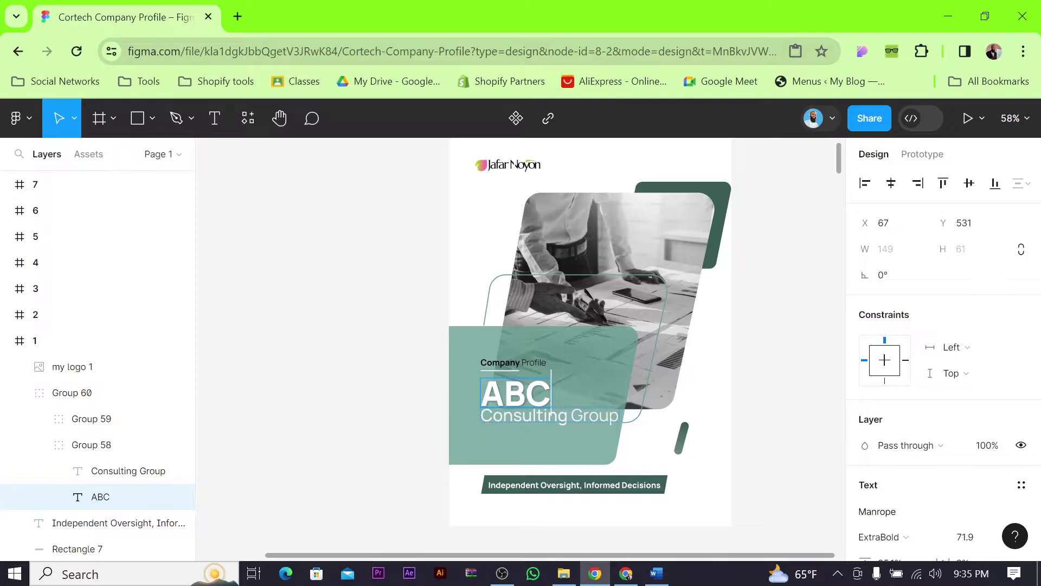
Replace the word "Consulting" with "AAAAA" in the subtitle line below the cover title.
{"action": "double_click", "coordinate": [524, 415]}
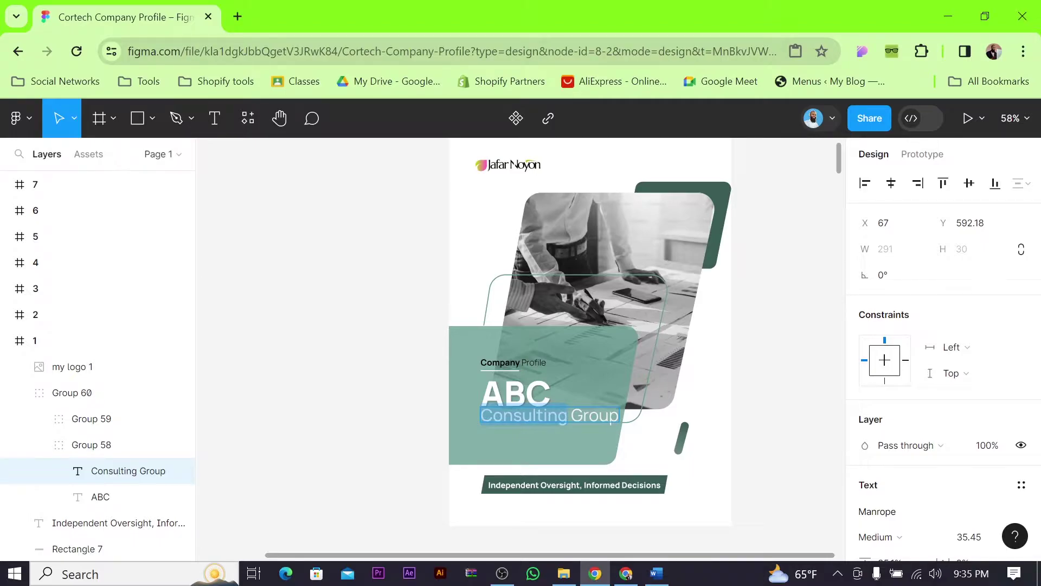
{"action": "type", "text": "AAAAA"}
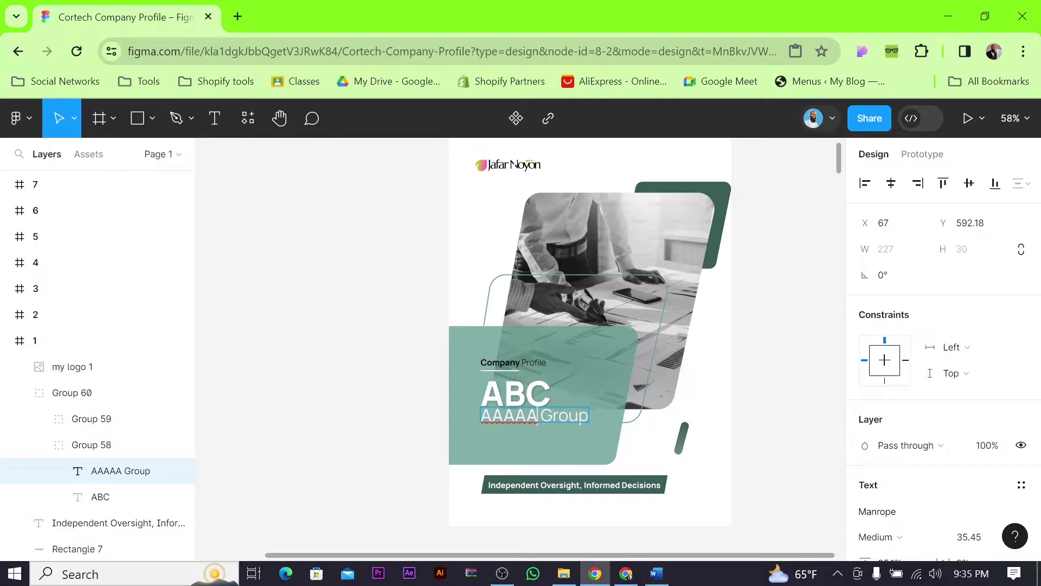
{"action": "key", "text": "Escape"}
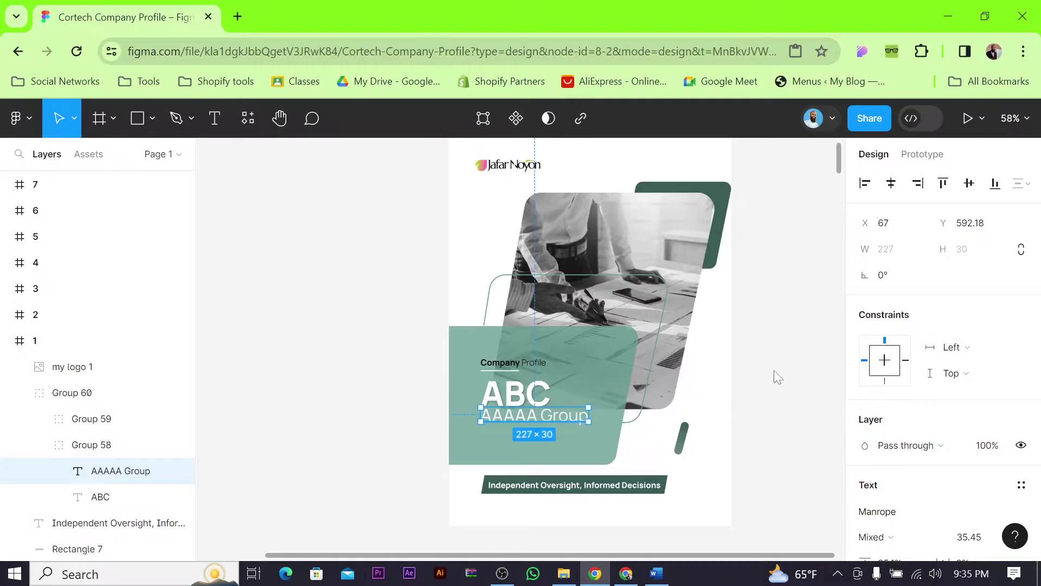
Delete the "Company Profile" text above the cover title and undo the deletion.
{"action": "left_click", "coordinate": [520, 362]}
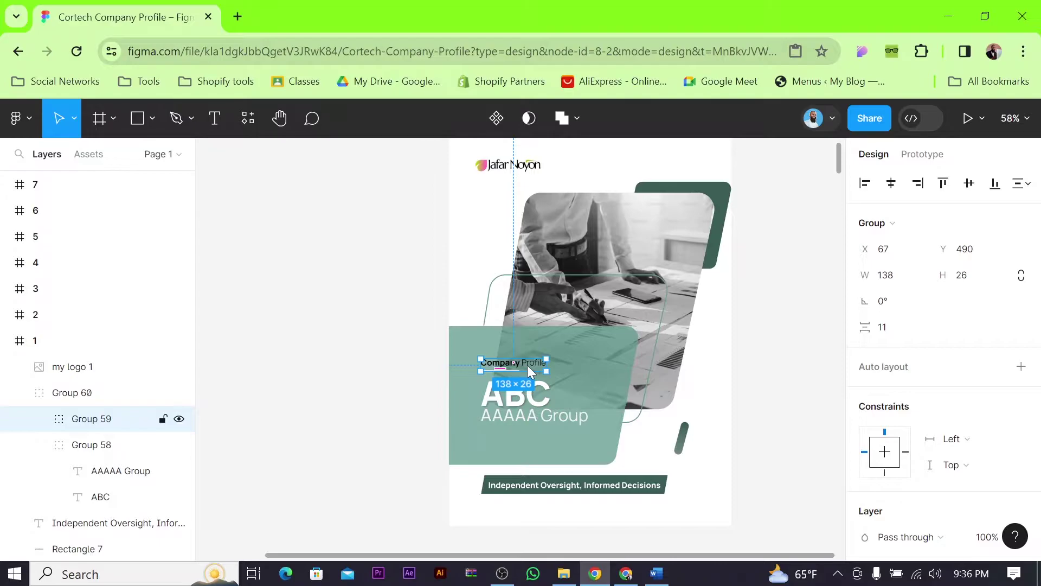
{"action": "double_click", "coordinate": [527, 366]}
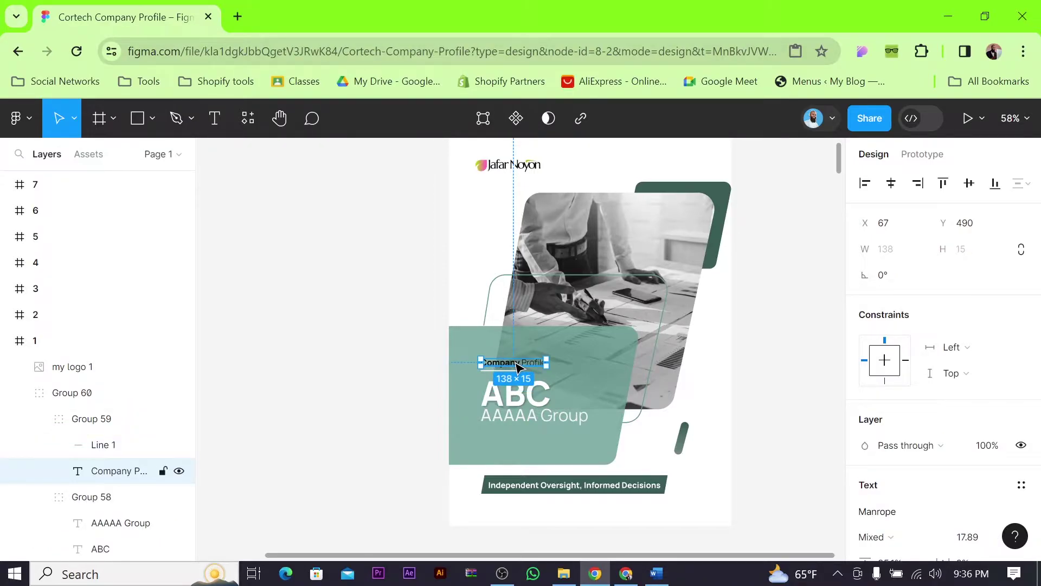
{"action": "key", "text": "Delete"}
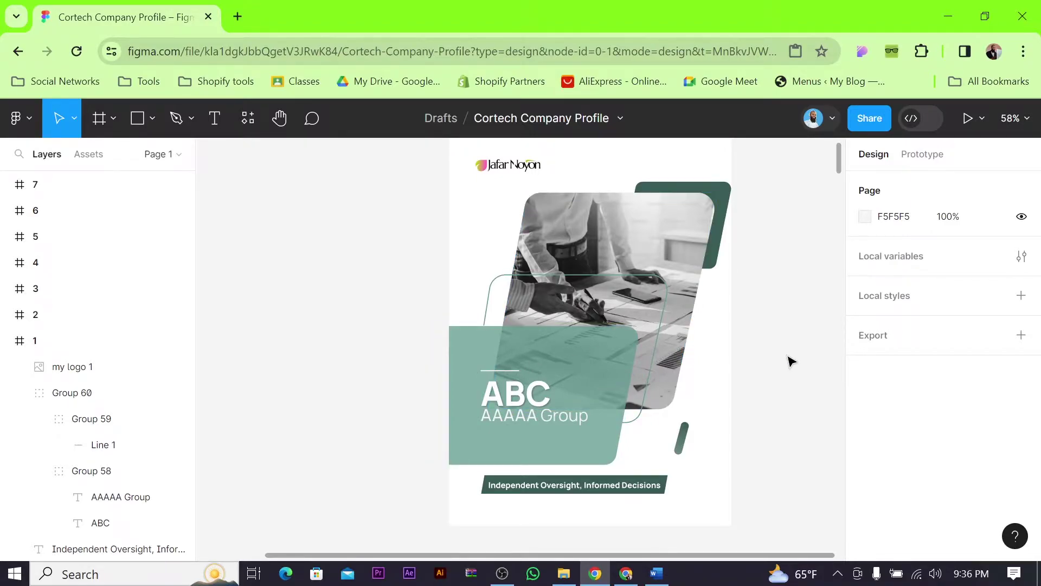
{"action": "key", "text": "ctrl+z"}
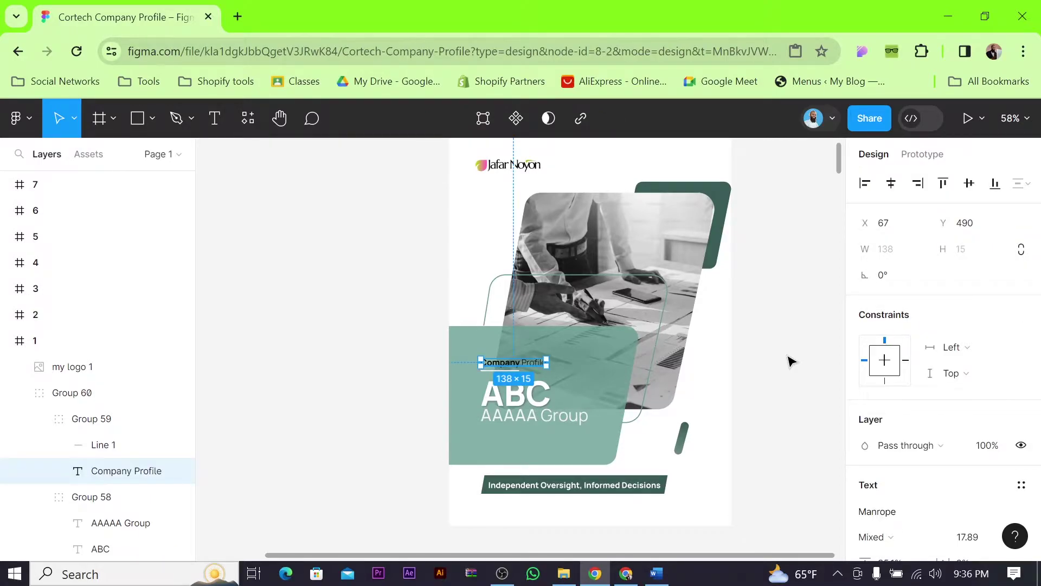
{"action": "left_click", "coordinate": [790, 361]}
Highlight the word "Oversight" in the cover's bottom tagline, and leave text editing with the whole tagline layer selected.
{"action": "scroll", "coordinate": [591, 353], "scroll_direction": "down", "scroll_amount": 4}
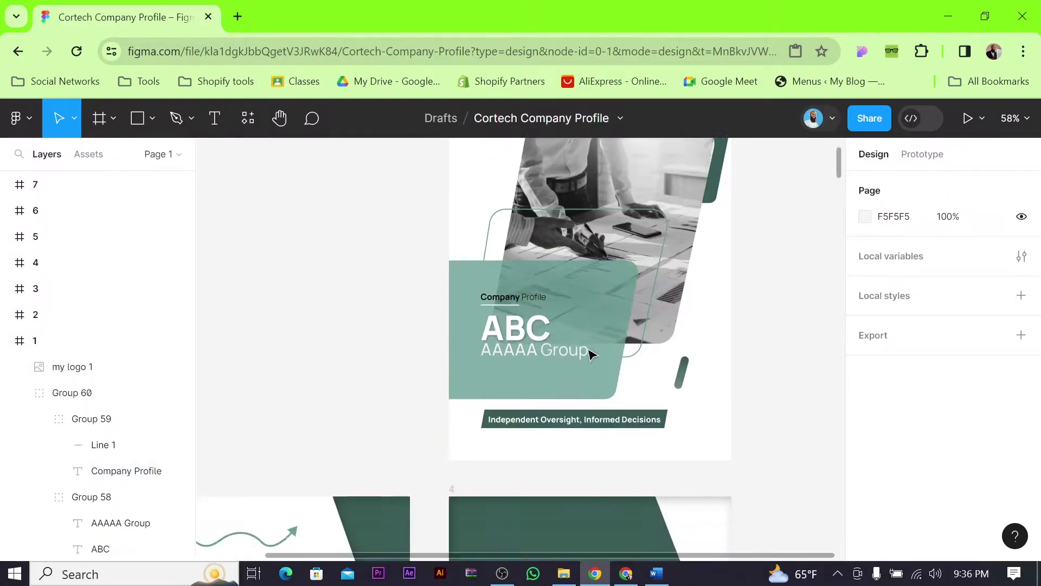
{"action": "scroll", "coordinate": [526, 277], "scroll_direction": "up", "scroll_amount": 8}
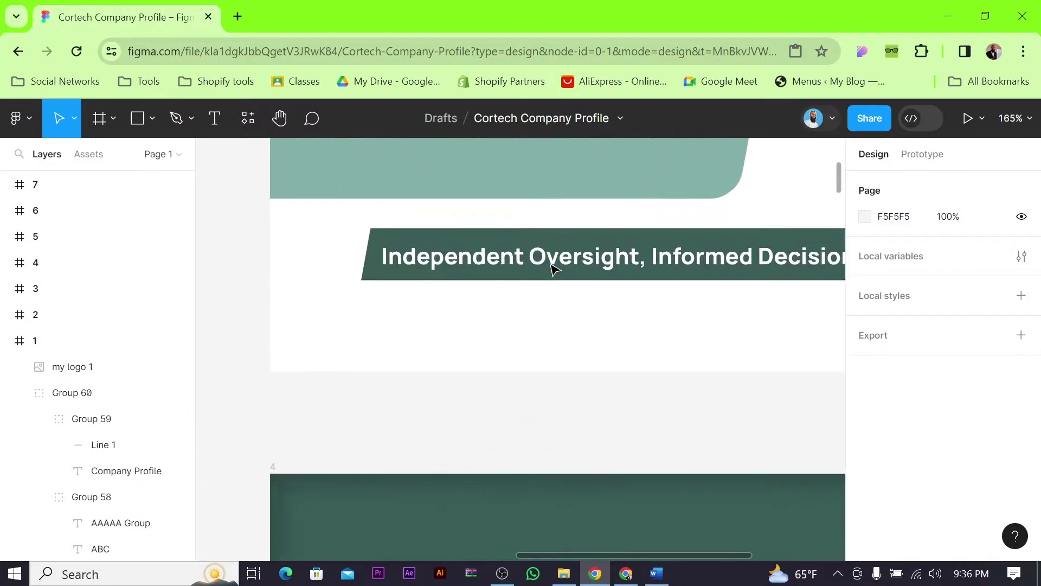
{"action": "scroll", "coordinate": [488, 276], "scroll_direction": "right", "scroll_amount": 2}
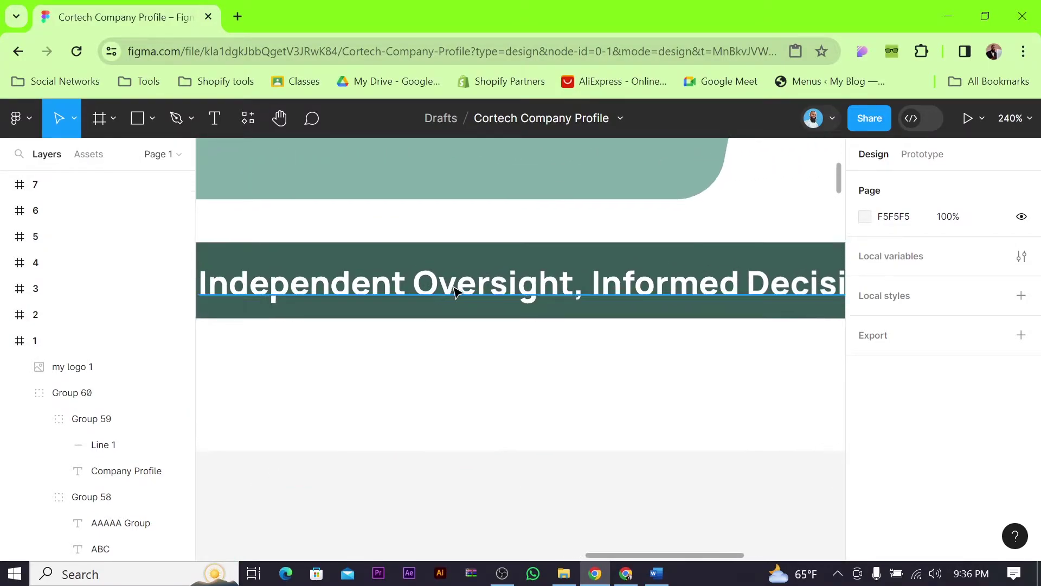
{"action": "scroll", "coordinate": [458, 291], "scroll_direction": "down", "scroll_amount": 3}
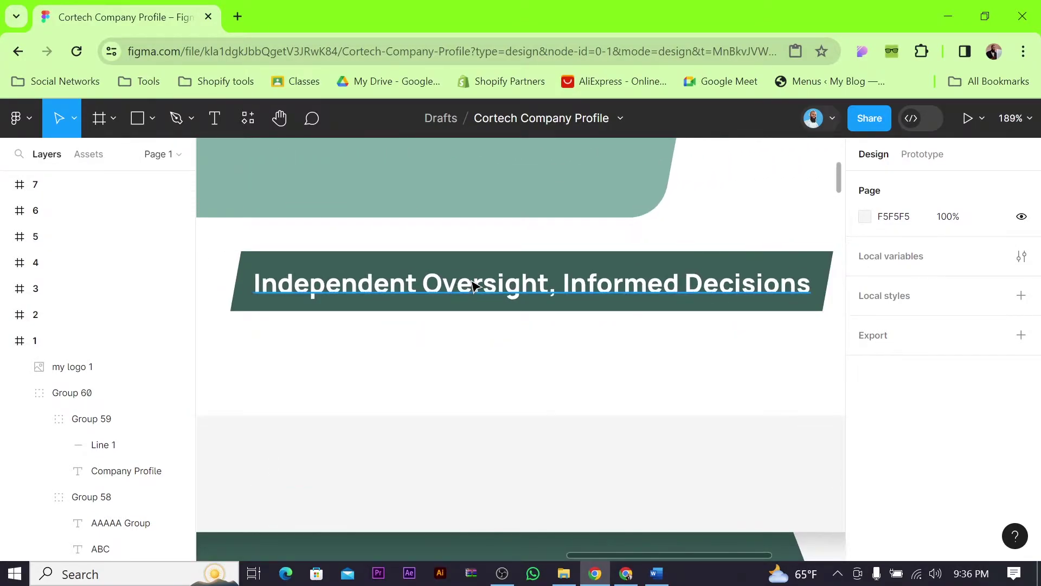
{"action": "double_click", "coordinate": [474, 284]}
{"action": "left_click", "coordinate": [473, 283]}
{"action": "double_click", "coordinate": [473, 283]}
{"action": "left_click", "coordinate": [473, 283]}
{"action": "left_click", "coordinate": [473, 283]}
{"action": "left_click_drag", "start_coordinate": [423, 284], "coordinate": [548, 283]}
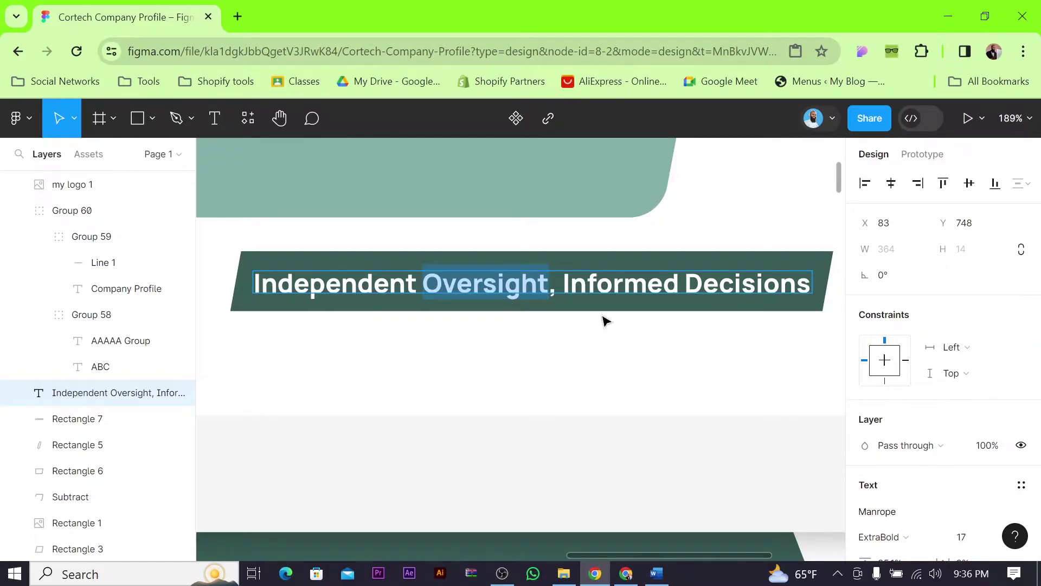
{"action": "left_click", "coordinate": [357, 283]}
{"action": "key", "text": "Escape"}
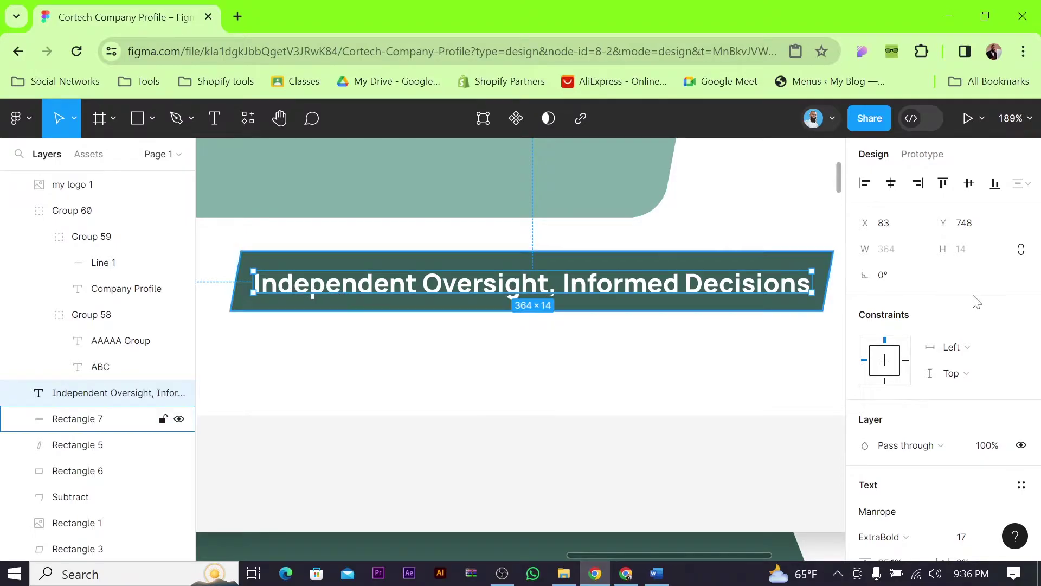
Change the fill of the whole tagline "Independent Oversight, Informed Decisions" to bright green 43F127.
{"action": "scroll", "coordinate": [976, 368], "scroll_direction": "down", "scroll_amount": 5}
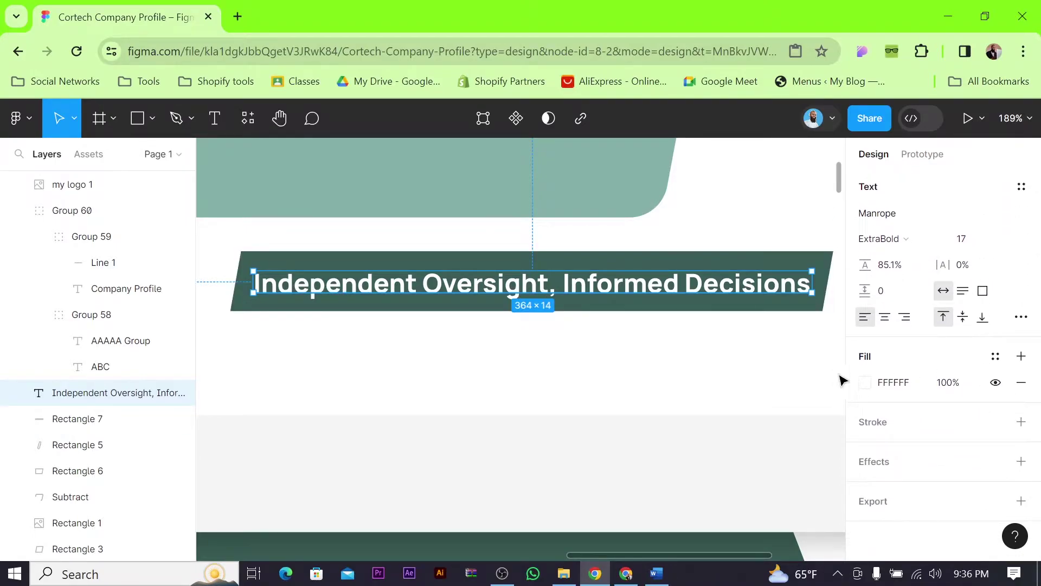
{"action": "left_click", "coordinate": [866, 382]}
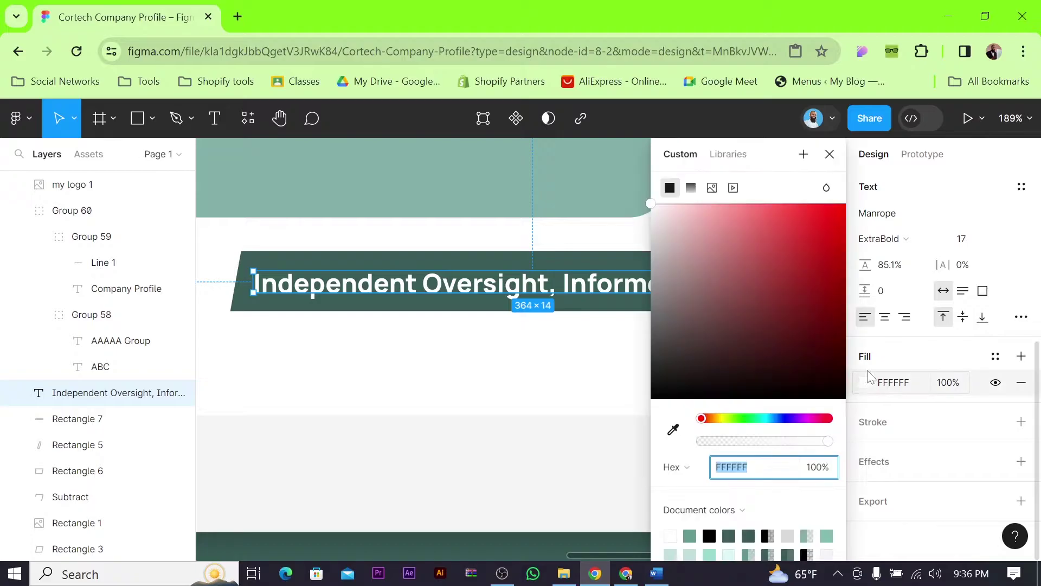
{"action": "left_click", "coordinate": [819, 238]}
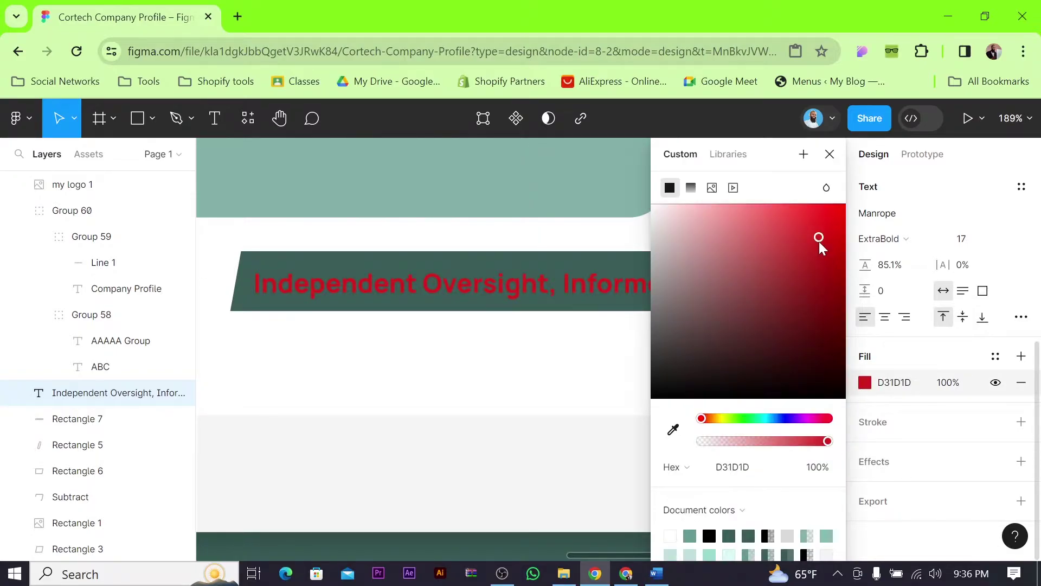
{"action": "left_click_drag", "start_coordinate": [818, 238], "coordinate": [815, 217]}
{"action": "left_click", "coordinate": [740, 419]}
{"action": "left_click", "coordinate": [828, 157]}
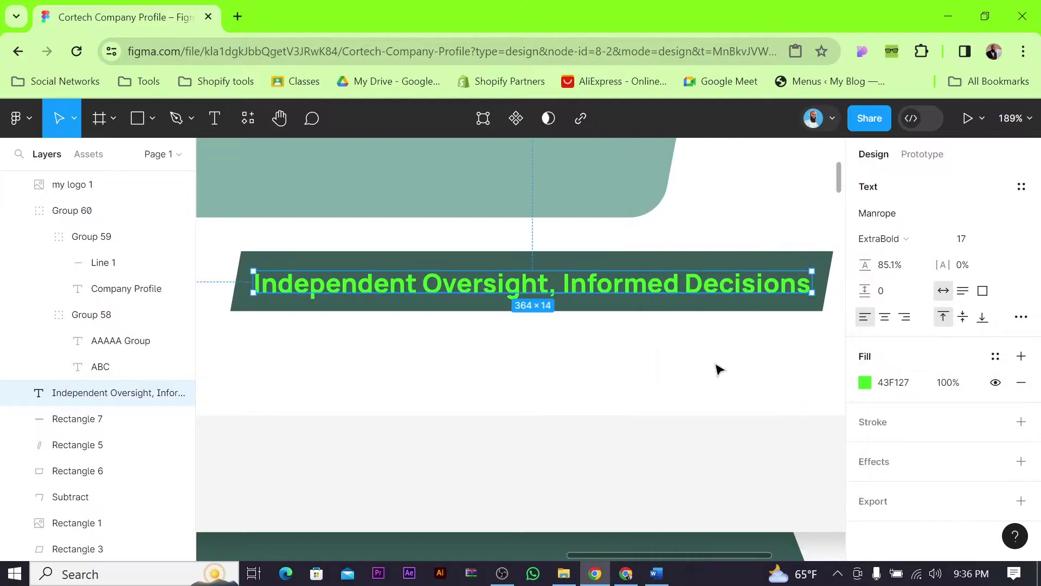
{"action": "left_click", "coordinate": [717, 372]}
Recolor only the word "Oversight," in the cover tagline to magenta FA20F2.
{"action": "scroll", "coordinate": [717, 372], "scroll_direction": "down", "scroll_amount": 5}
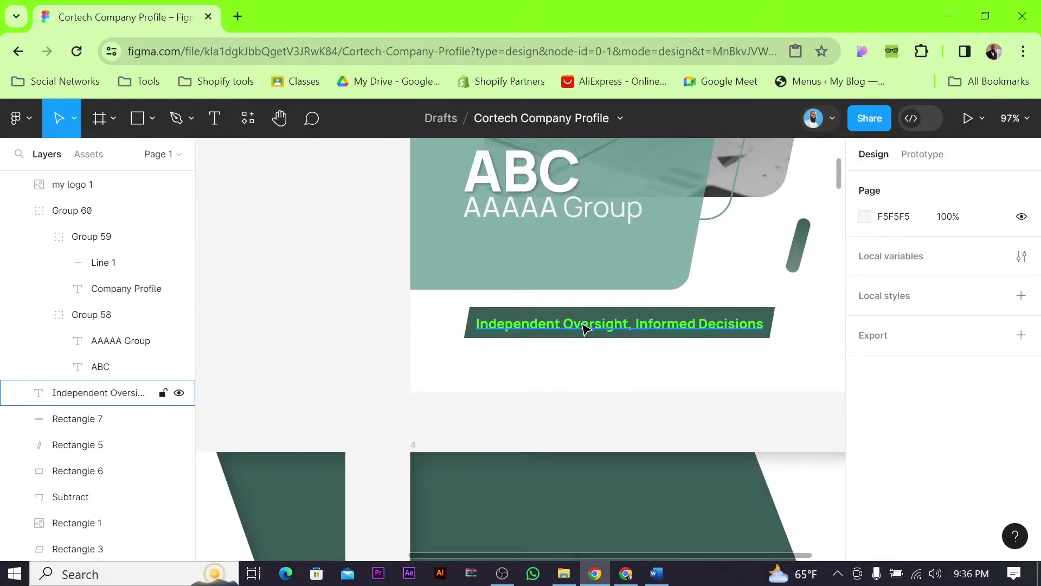
{"action": "left_click", "coordinate": [616, 324]}
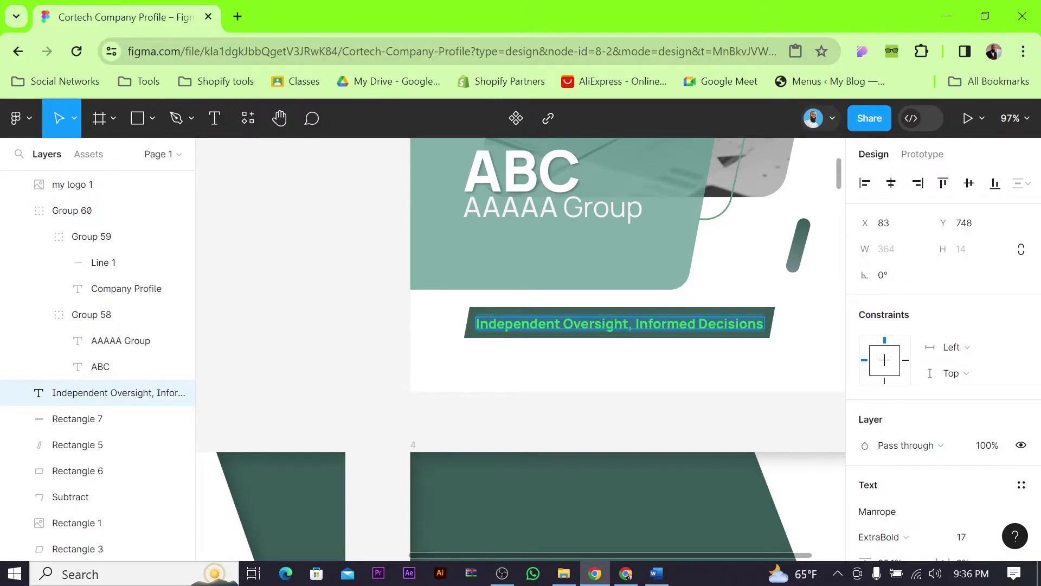
{"action": "double_click", "coordinate": [580, 324]}
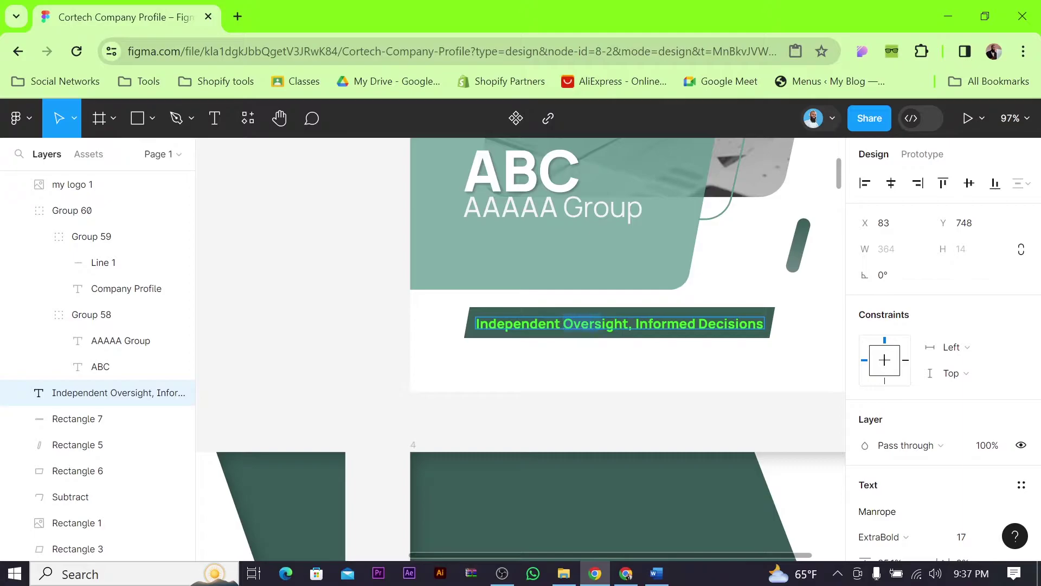
{"action": "scroll", "coordinate": [866, 438], "scroll_direction": "down", "scroll_amount": 5}
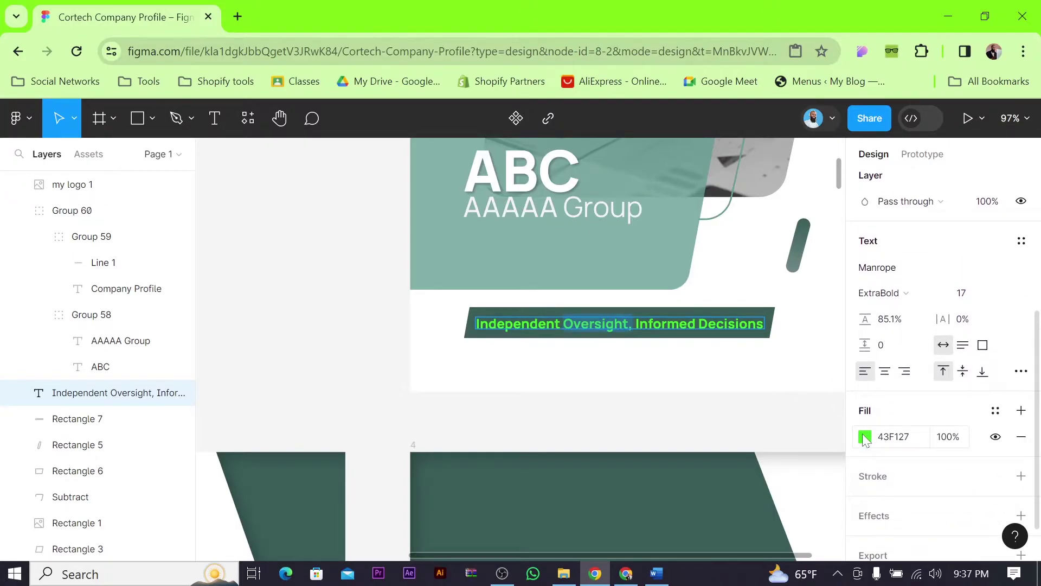
{"action": "left_click", "coordinate": [865, 437]}
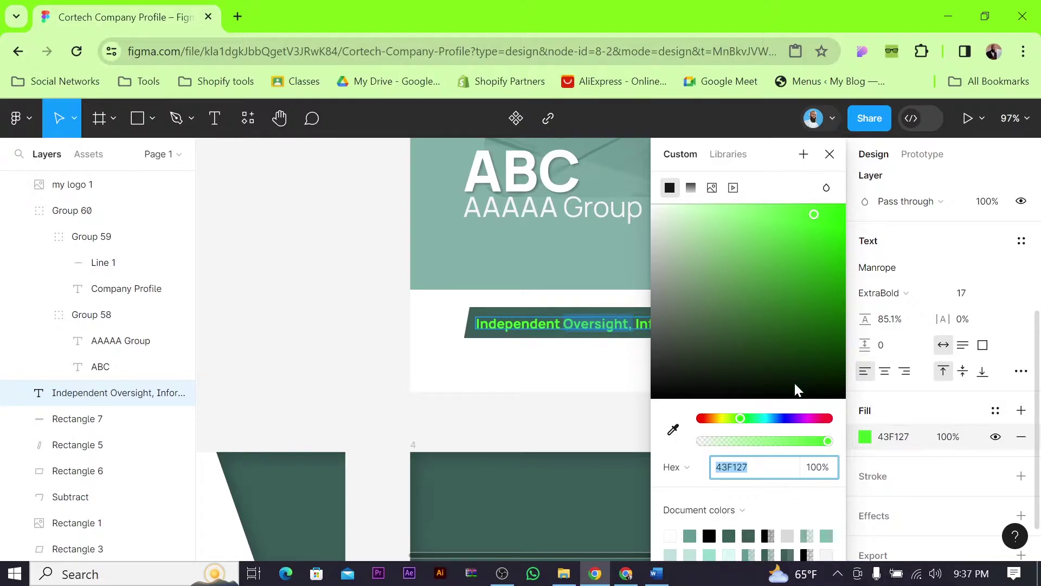
{"action": "left_click", "coordinate": [808, 419]}
{"action": "left_click_drag", "start_coordinate": [812, 217], "coordinate": [821, 210]}
{"action": "left_click", "coordinate": [830, 156]}
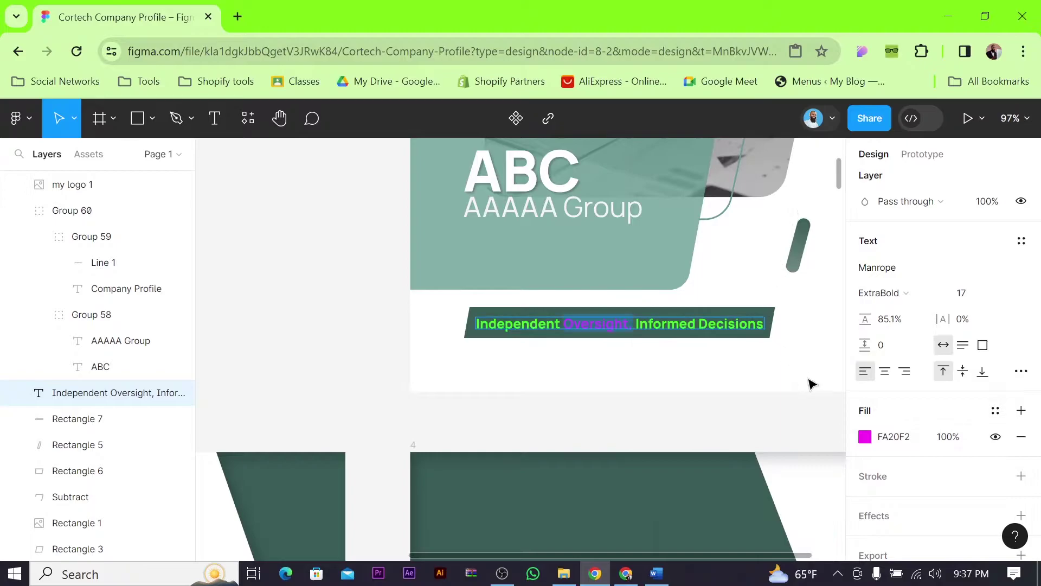
{"action": "key", "text": "Escape"}
{"action": "left_click", "coordinate": [726, 398]}
Set the first gradient color of the small slanted bar on the cover (Rectangle 5) to purple 872CE2.
{"action": "scroll", "coordinate": [726, 398], "scroll_direction": "down", "scroll_amount": 4}
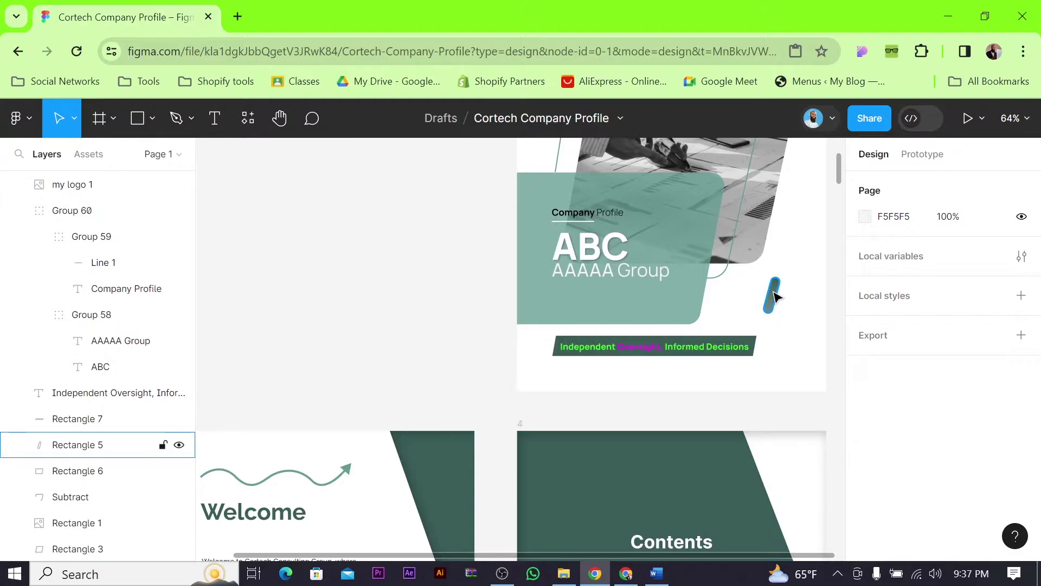
{"action": "left_click", "coordinate": [775, 296]}
{"action": "scroll", "coordinate": [952, 458], "scroll_direction": "down", "scroll_amount": 3}
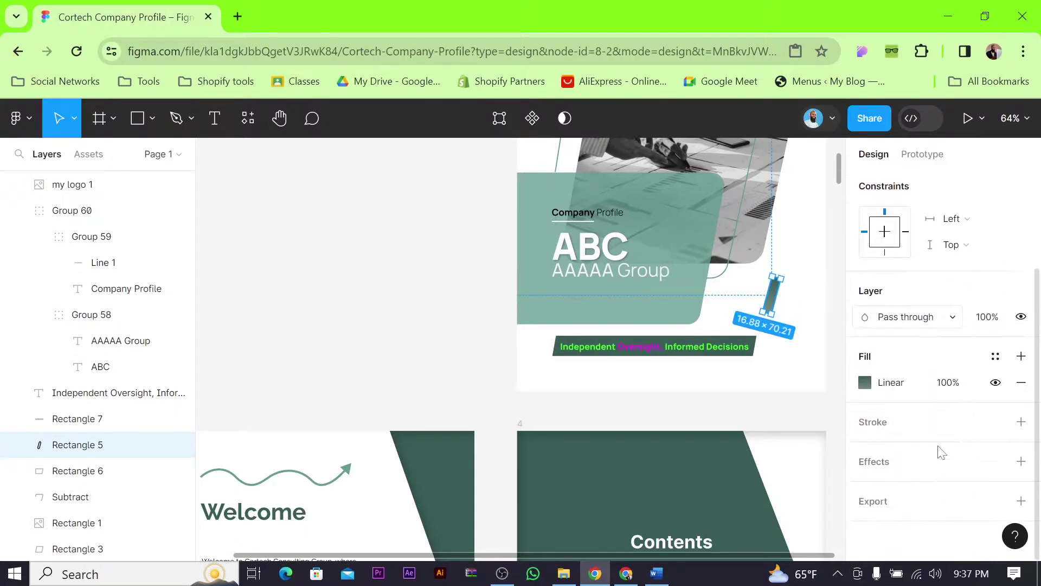
{"action": "left_click", "coordinate": [866, 384]}
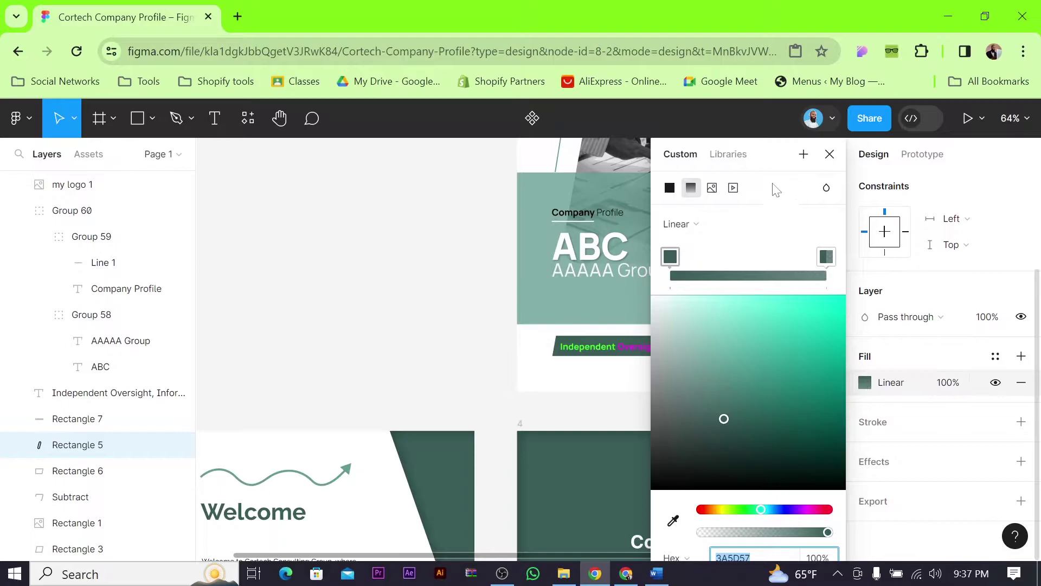
{"action": "left_click_drag", "start_coordinate": [821, 162], "coordinate": [917, 155]}
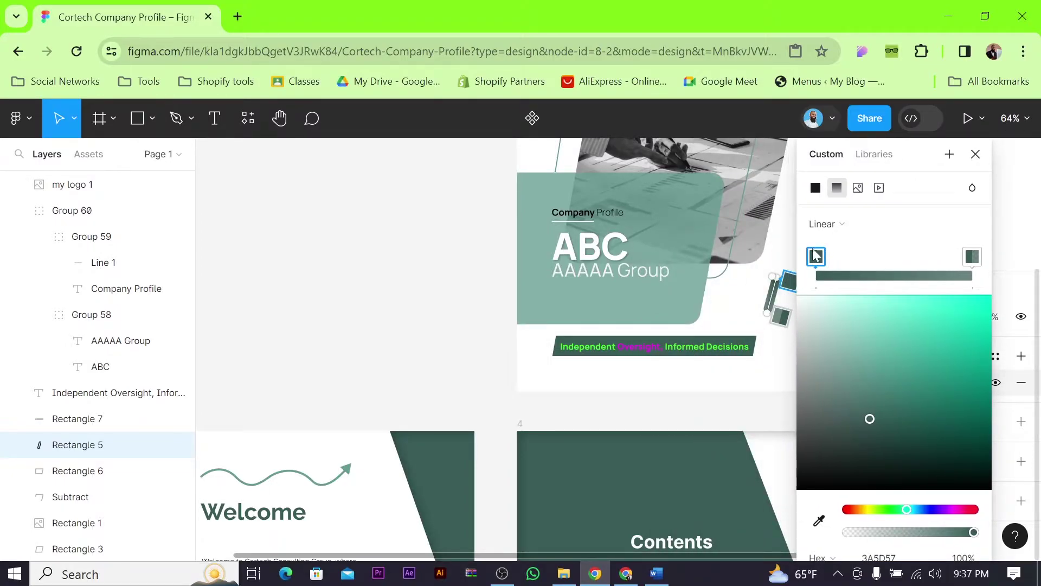
{"action": "left_click", "coordinate": [942, 509]}
{"action": "left_click", "coordinate": [953, 319]}
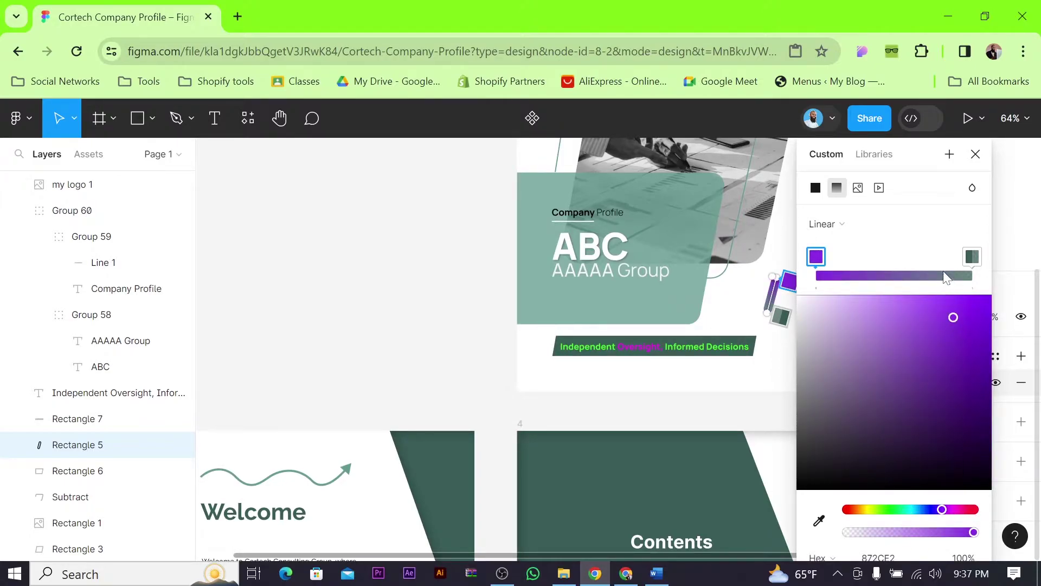
Set the slanted bar's second gradient color to orange E56C14 with 20% opacity.
{"action": "left_click", "coordinate": [971, 257]}
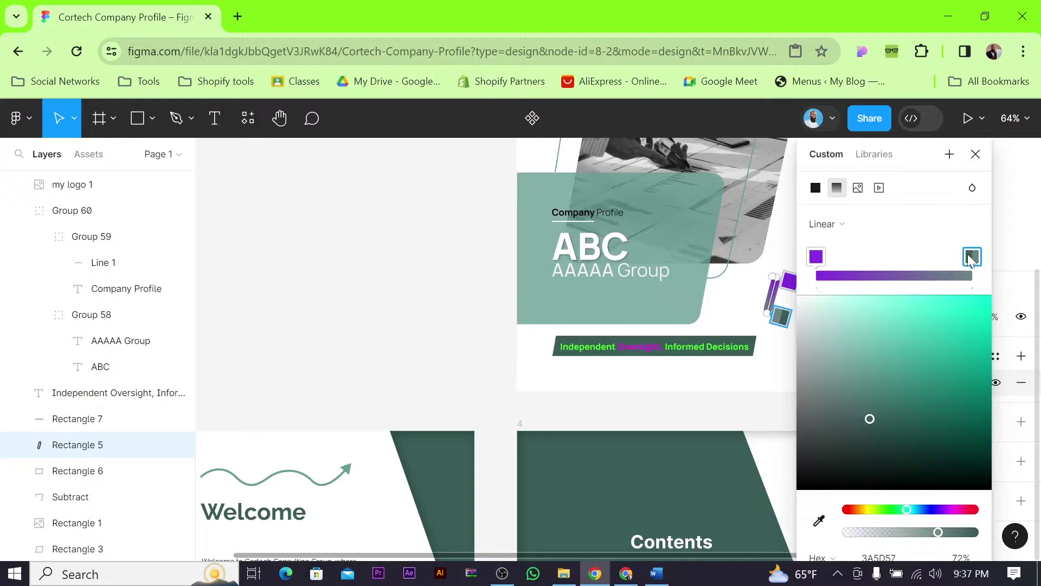
{"action": "left_click", "coordinate": [856, 509]}
{"action": "left_click", "coordinate": [975, 316]}
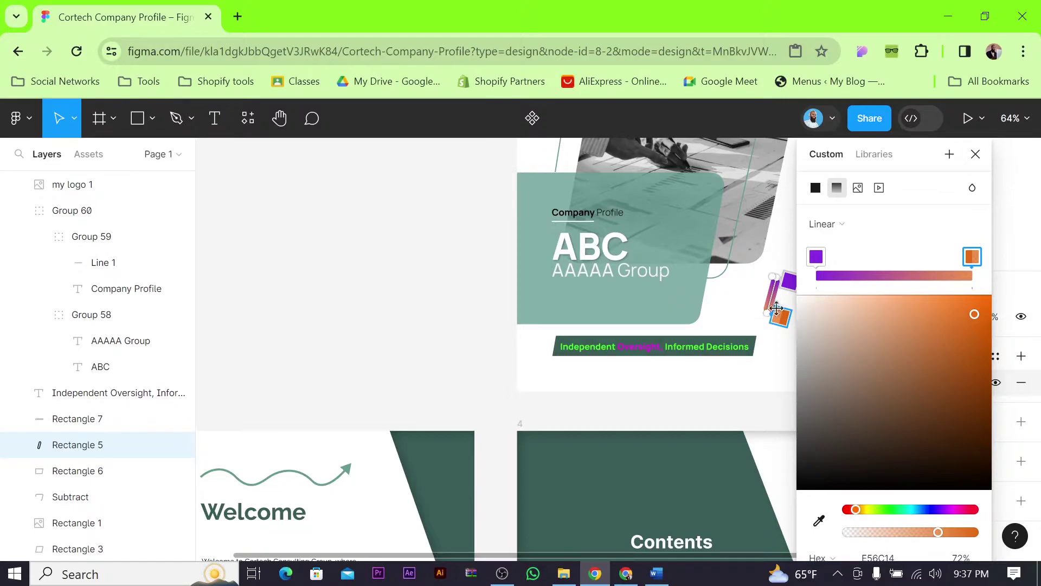
{"action": "left_click_drag", "start_coordinate": [938, 534], "coordinate": [874, 539]}
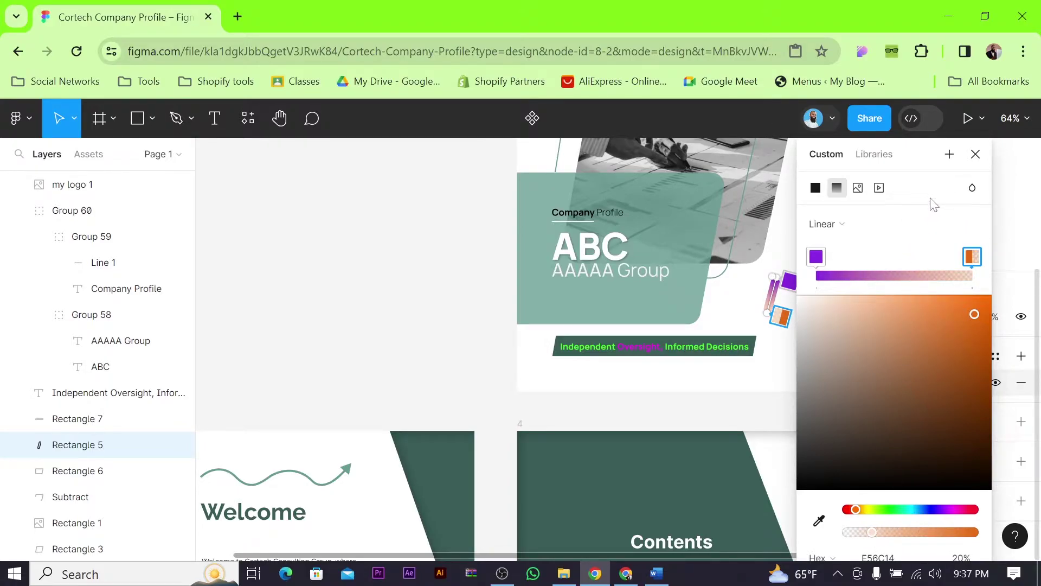
{"action": "left_click", "coordinate": [975, 154]}
{"action": "left_click", "coordinate": [843, 353]}
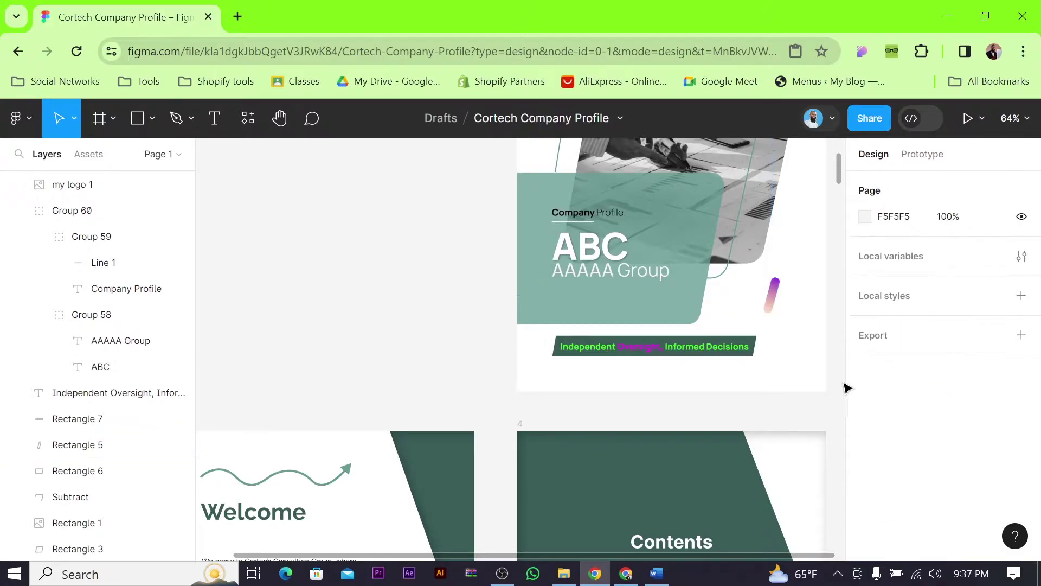
Examine the recolored cover page, and inspect the heading and body text of the Welcome page in frame 3.
{"action": "scroll", "coordinate": [825, 400], "scroll_direction": "up", "scroll_amount": 5}
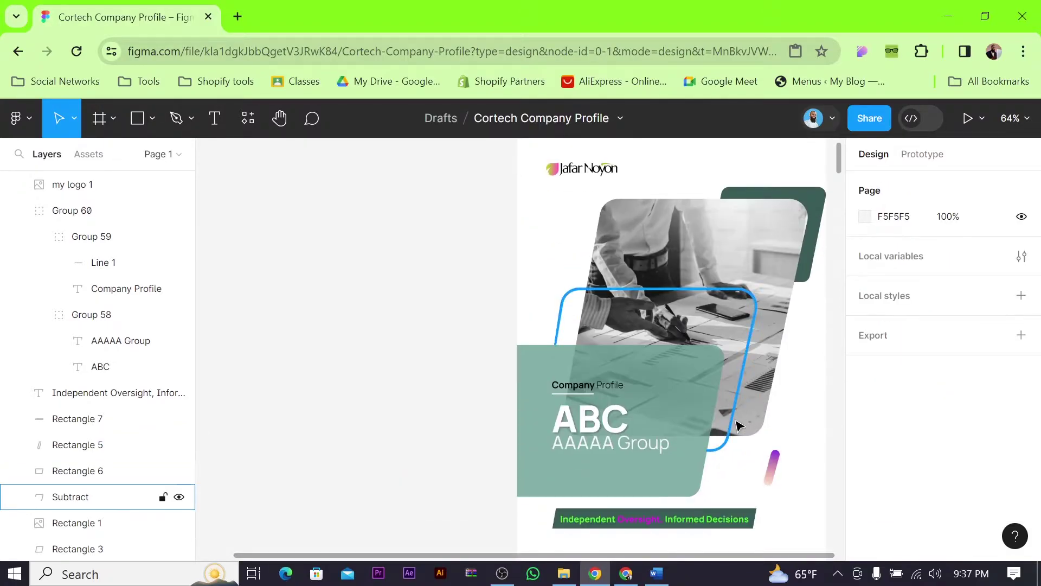
{"action": "scroll", "coordinate": [626, 336], "scroll_direction": "down", "scroll_amount": 1}
{"action": "scroll", "coordinate": [624, 334], "scroll_direction": "down", "scroll_amount": 1}
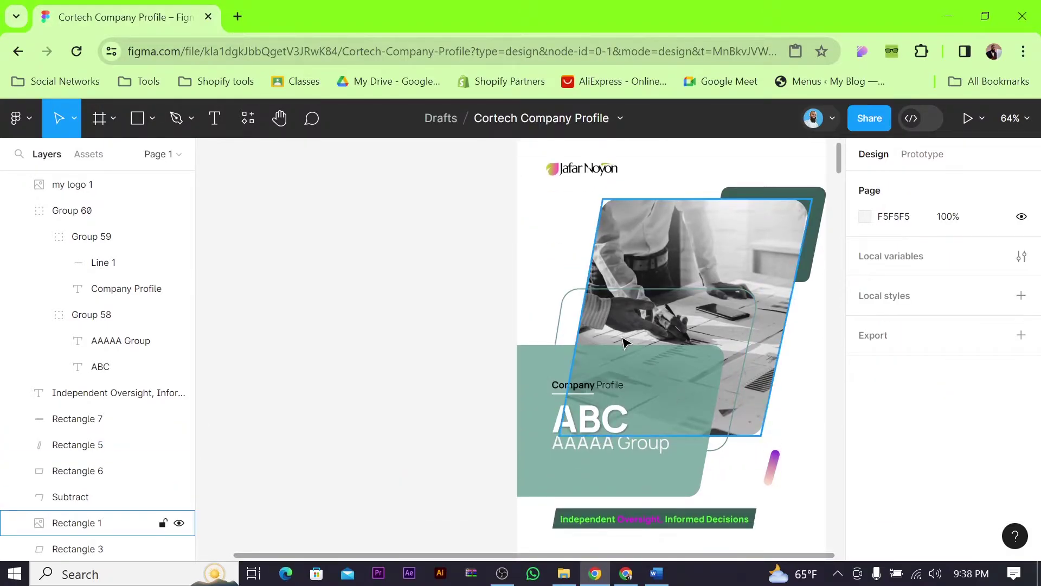
{"action": "scroll", "coordinate": [624, 339], "scroll_direction": "down", "scroll_amount": 2}
{"action": "scroll", "coordinate": [624, 345], "scroll_direction": "down", "scroll_amount": 2}
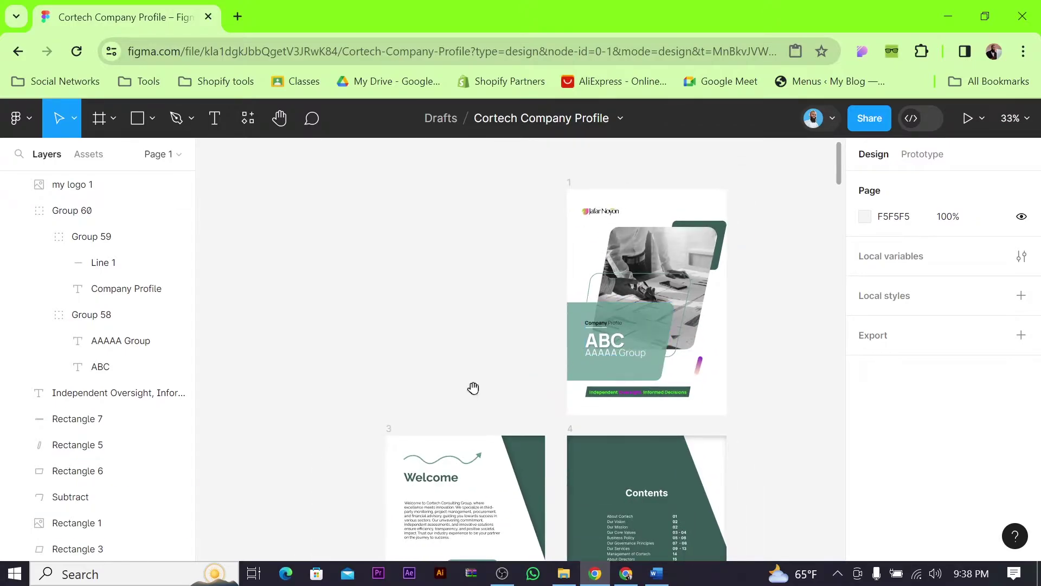
{"action": "scroll", "coordinate": [472, 389], "scroll_direction": "down", "scroll_amount": 4}
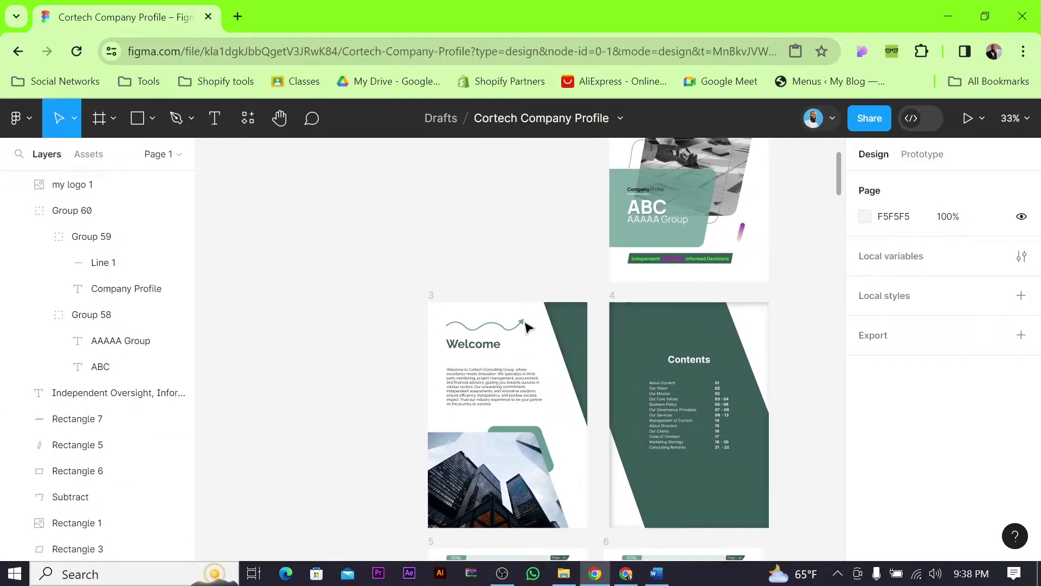
{"action": "scroll", "coordinate": [493, 359], "scroll_direction": "up", "scroll_amount": 5}
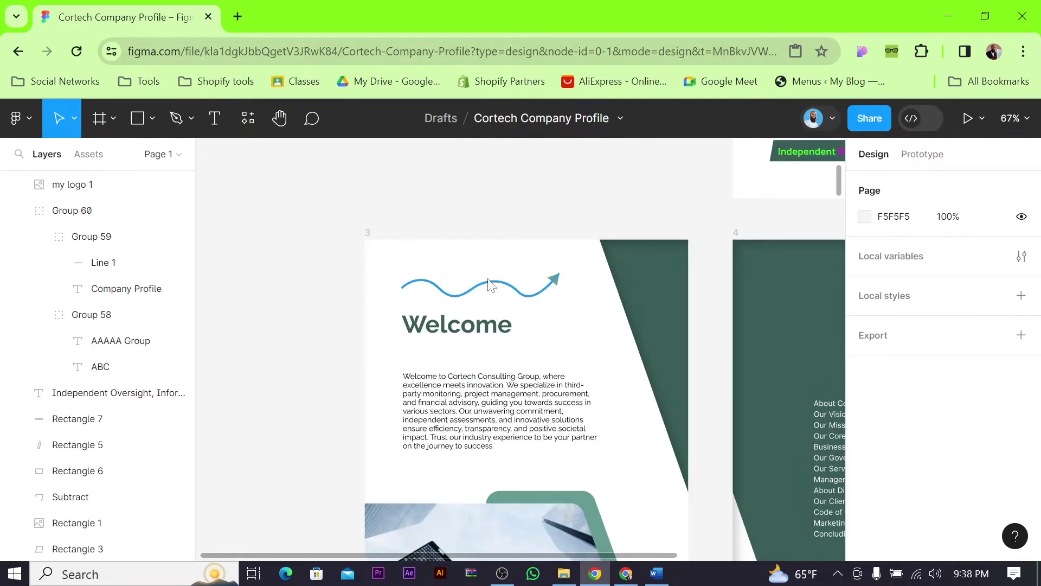
{"action": "scroll", "coordinate": [504, 232], "scroll_direction": "up", "scroll_amount": 1}
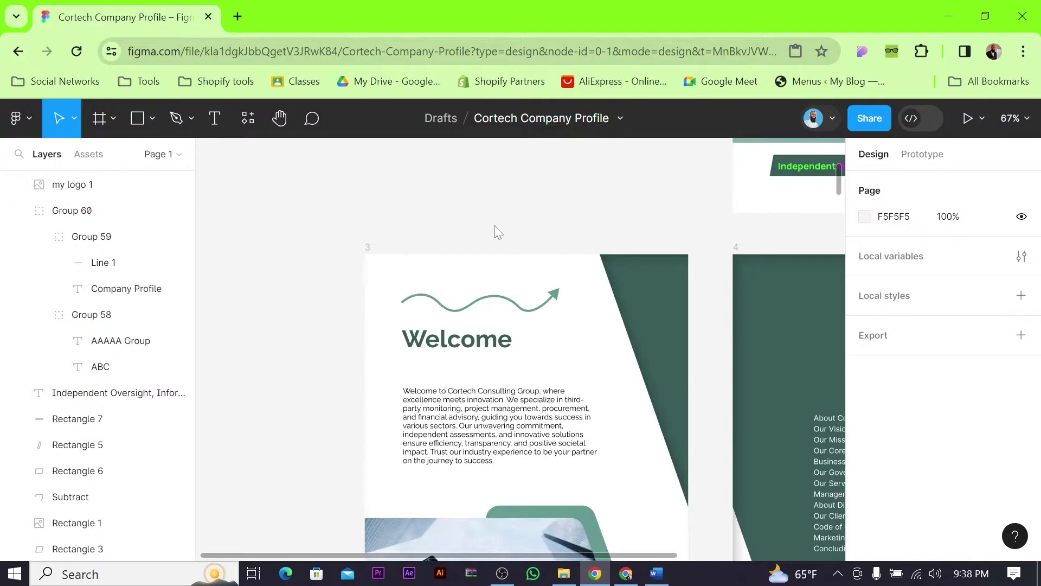
Recolor the stroke of the wavy arrow above the Welcome heading (Vector 22) to purple A929D6.
{"action": "left_click_drag", "start_coordinate": [495, 228], "coordinate": [465, 186]}
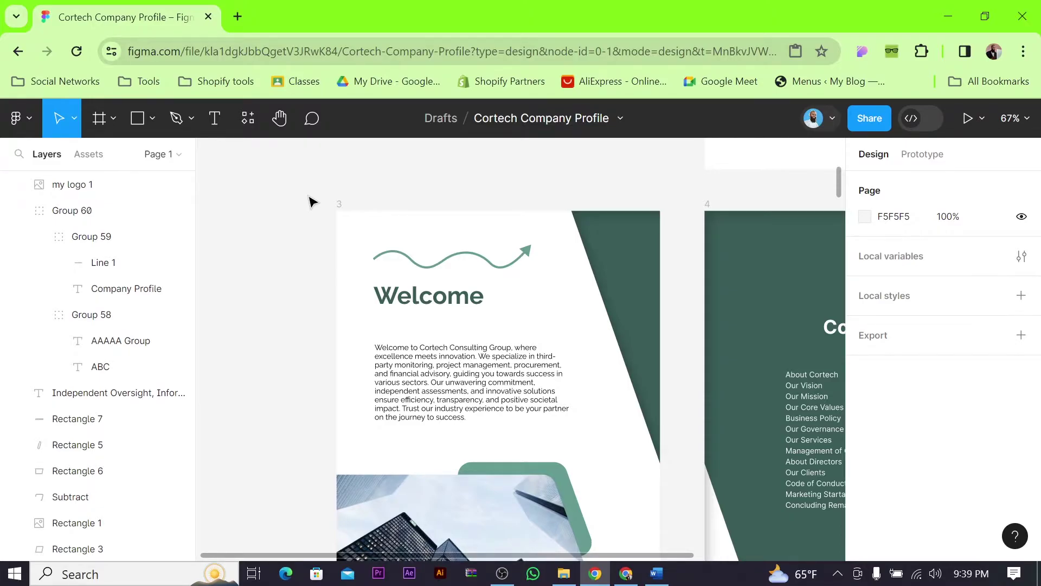
{"action": "left_click", "coordinate": [432, 270]}
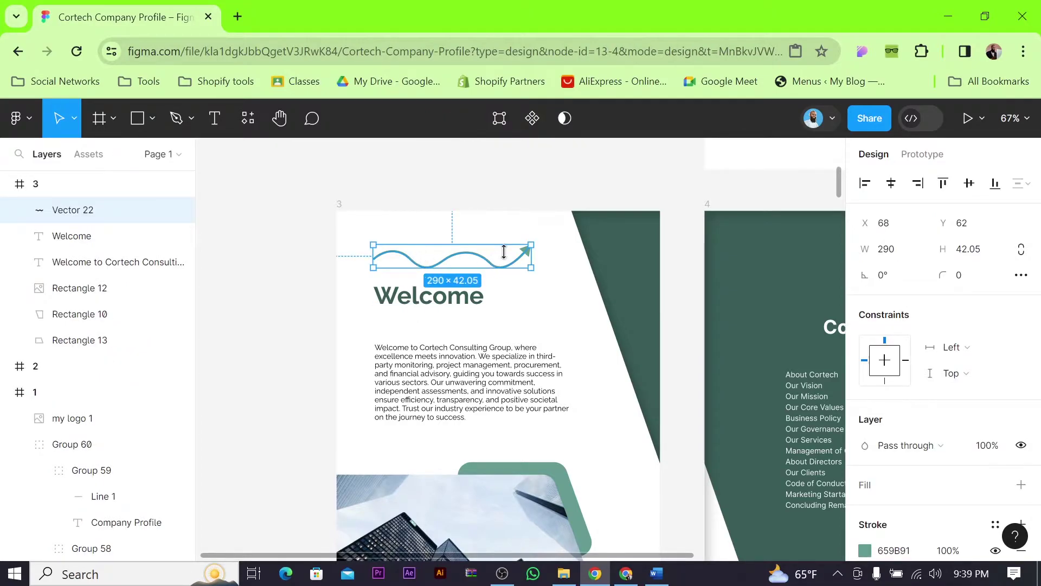
{"action": "scroll", "coordinate": [924, 438], "scroll_direction": "down", "scroll_amount": 4}
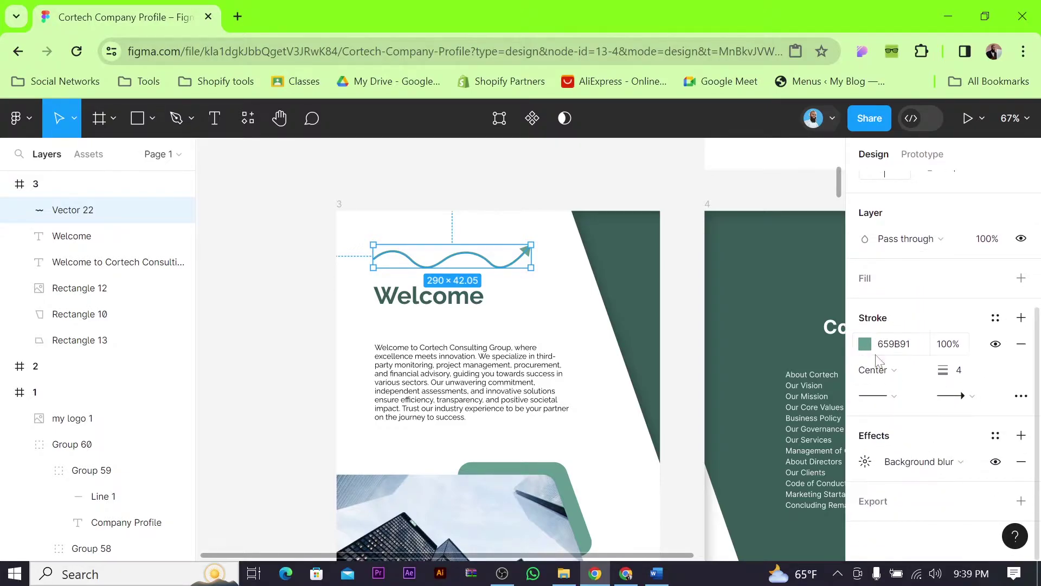
{"action": "left_click", "coordinate": [865, 343]}
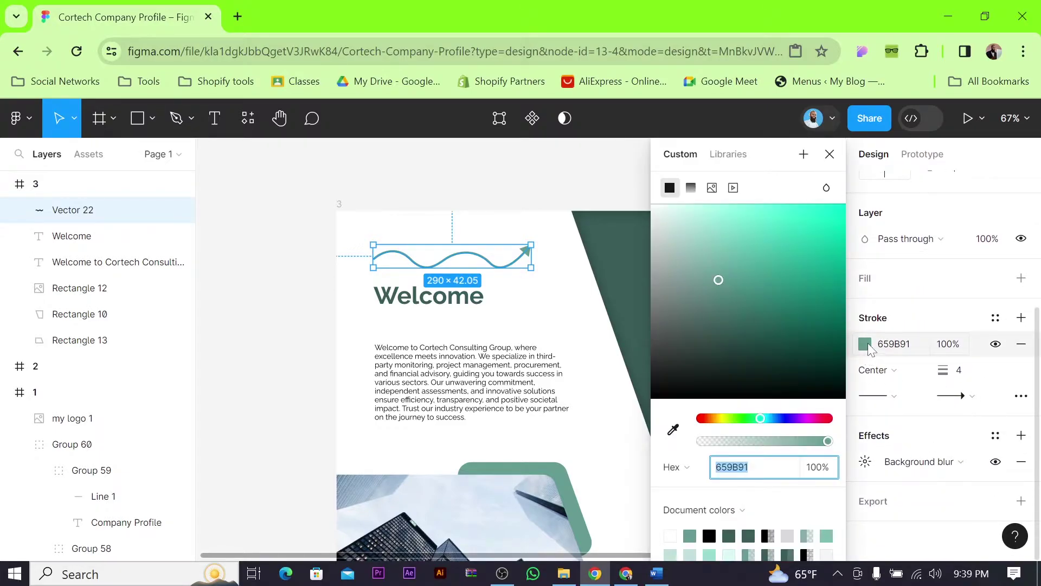
{"action": "left_click", "coordinate": [805, 421]}
{"action": "left_click", "coordinate": [808, 240]}
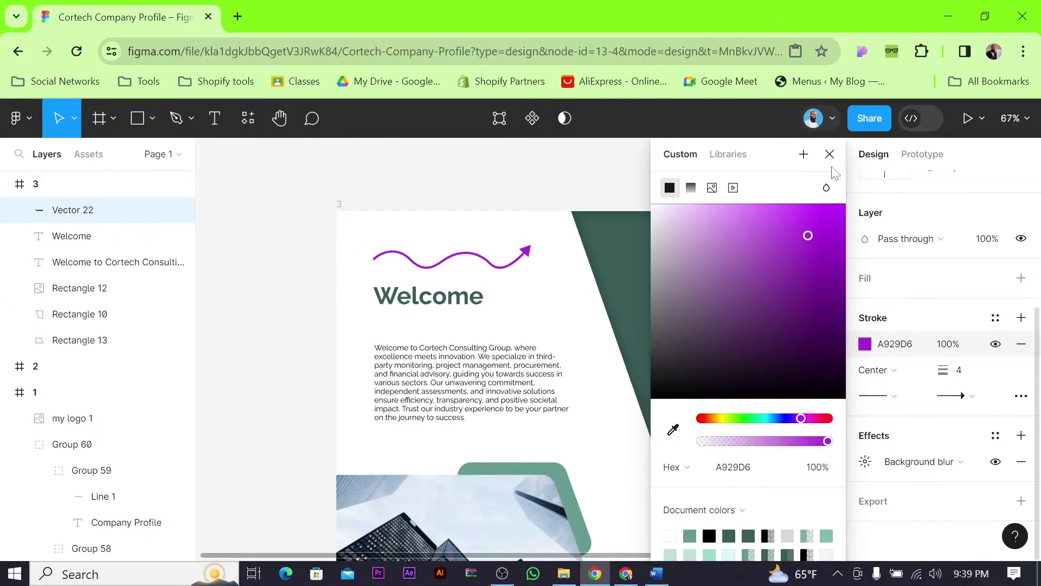
{"action": "left_click", "coordinate": [830, 154]}
{"action": "left_click", "coordinate": [549, 173]}
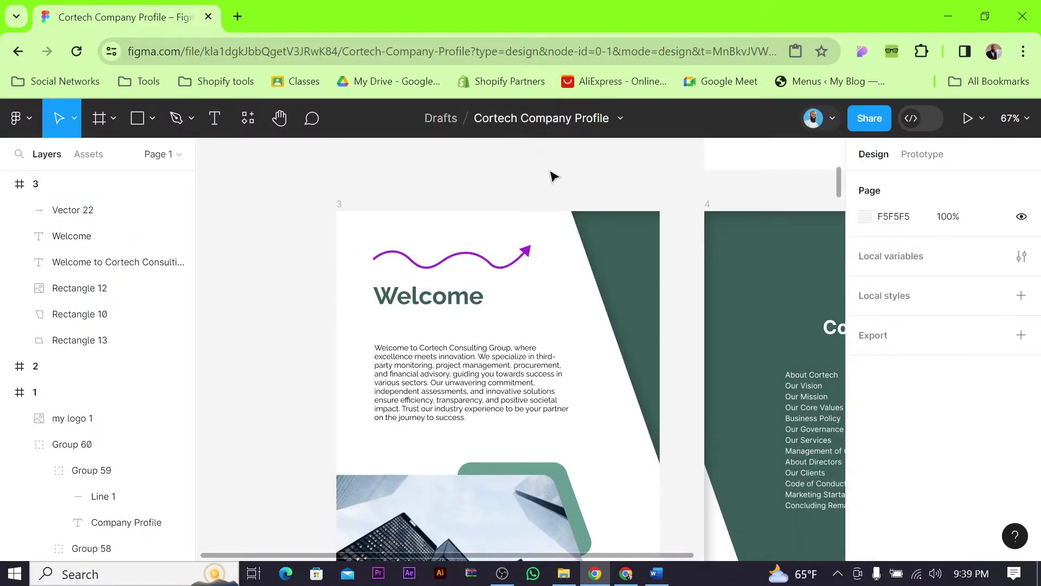
Inspect the fill of the dark green slanted shape and the heading and body text on the Welcome page.
{"action": "left_click", "coordinate": [619, 260]}
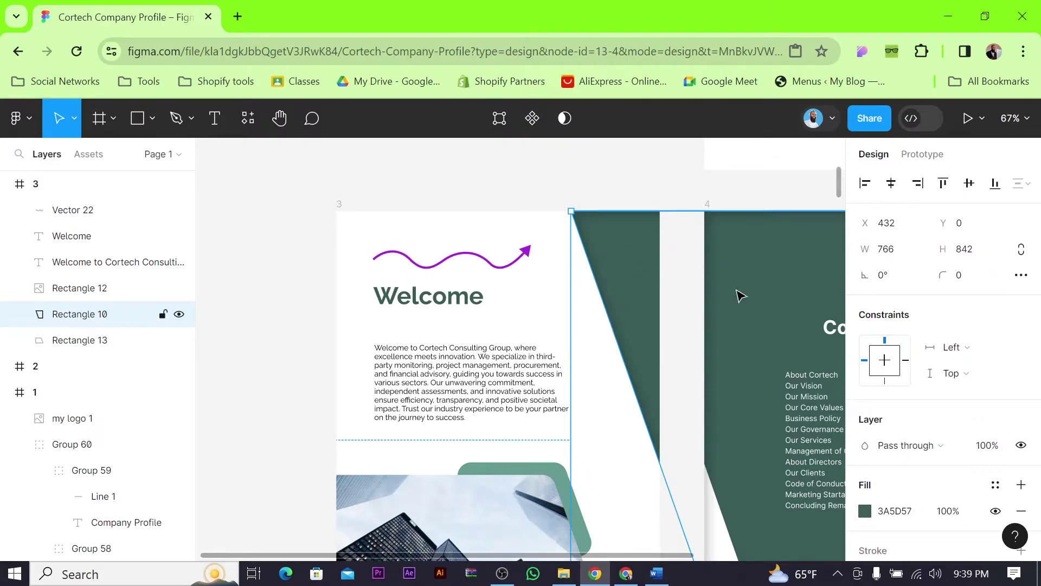
{"action": "scroll", "coordinate": [879, 336], "scroll_direction": "down", "scroll_amount": 3}
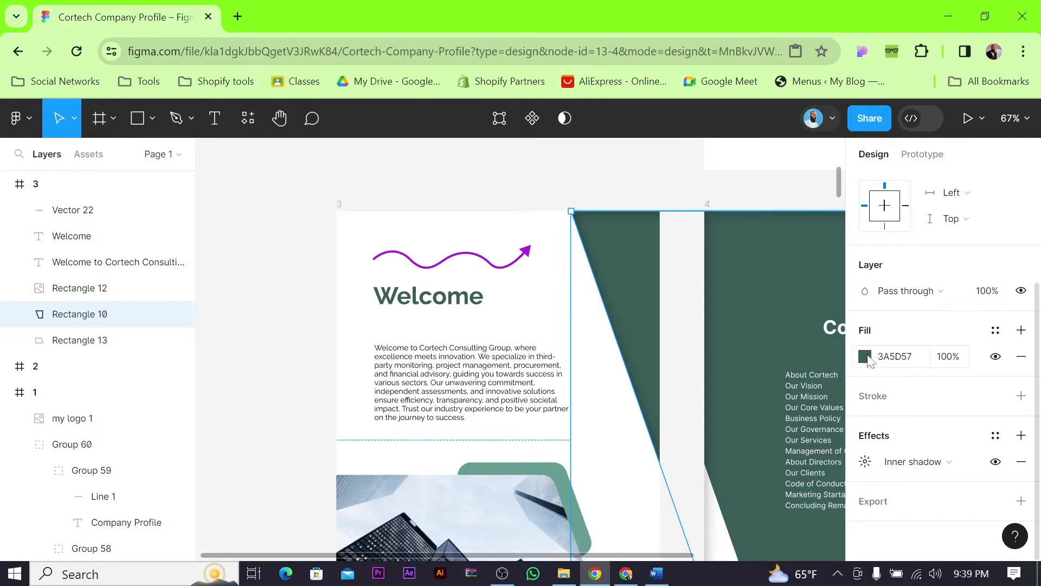
{"action": "left_click", "coordinate": [477, 193]}
{"action": "scroll", "coordinate": [561, 335], "scroll_direction": "down", "scroll_amount": 1}
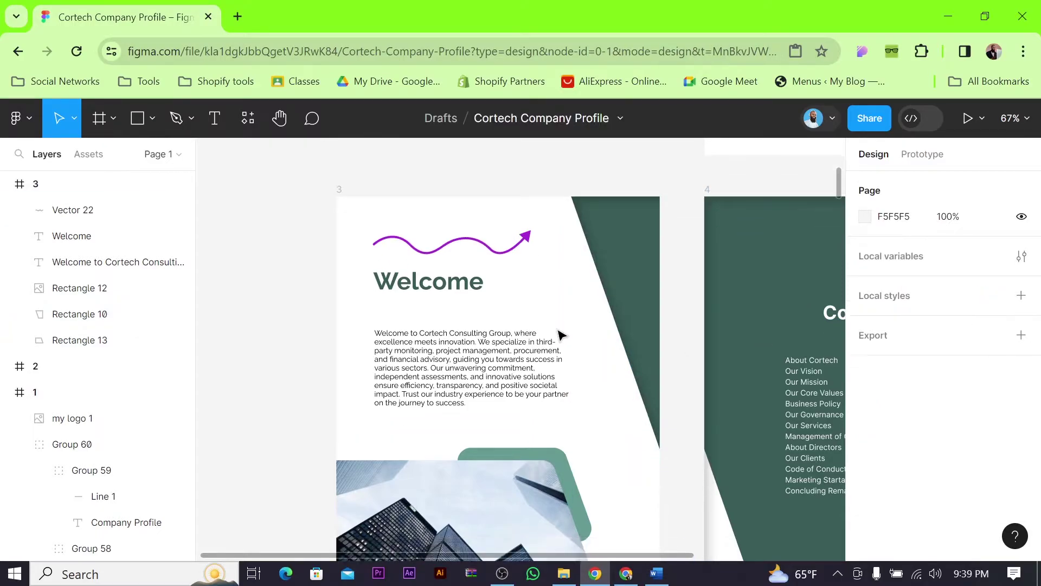
{"action": "double_click", "coordinate": [401, 350]}
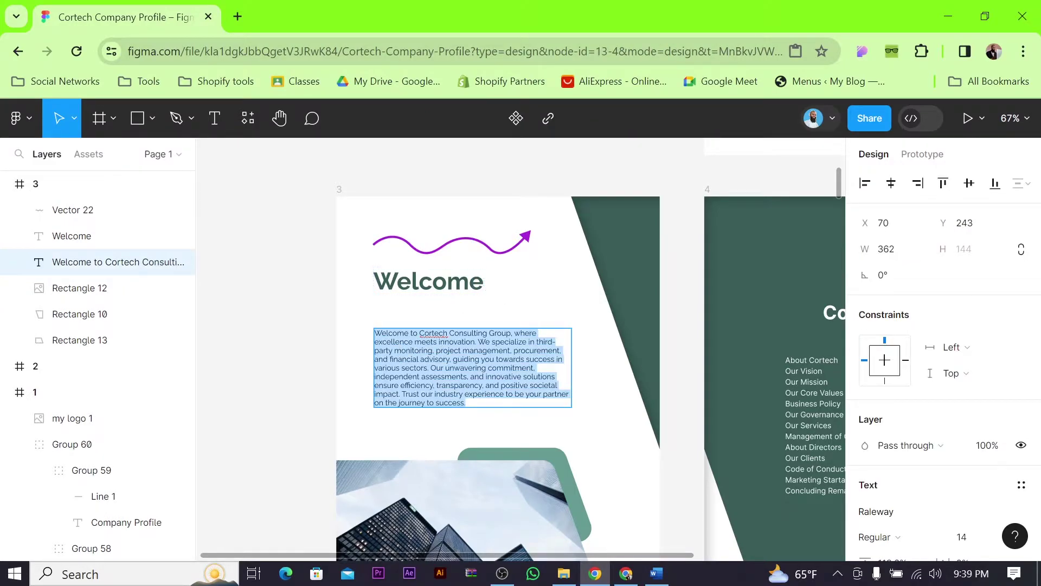
{"action": "double_click", "coordinate": [428, 281]}
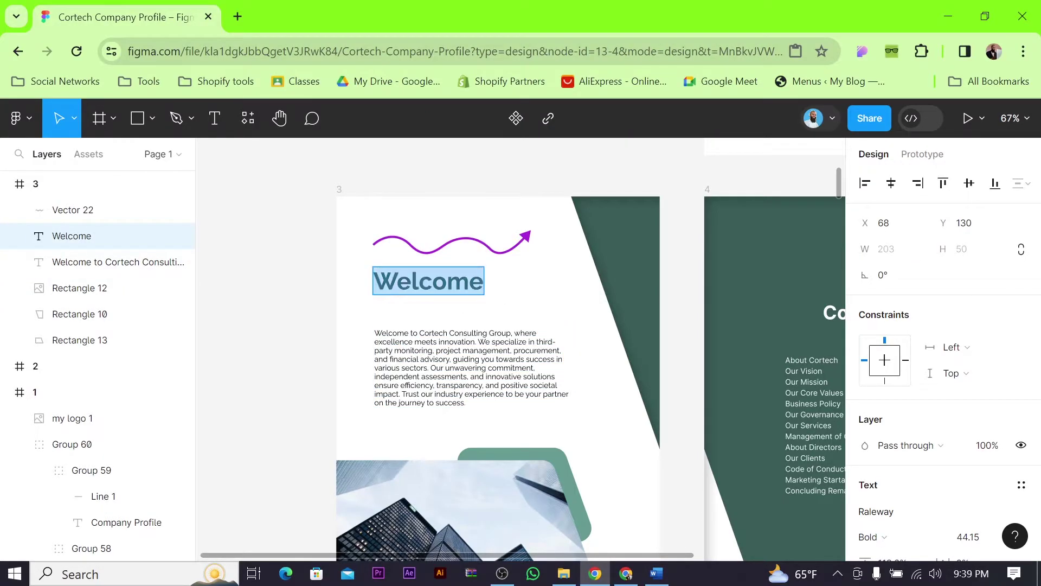
{"action": "double_click", "coordinate": [413, 368]}
{"action": "key", "text": "ctrl+a"}
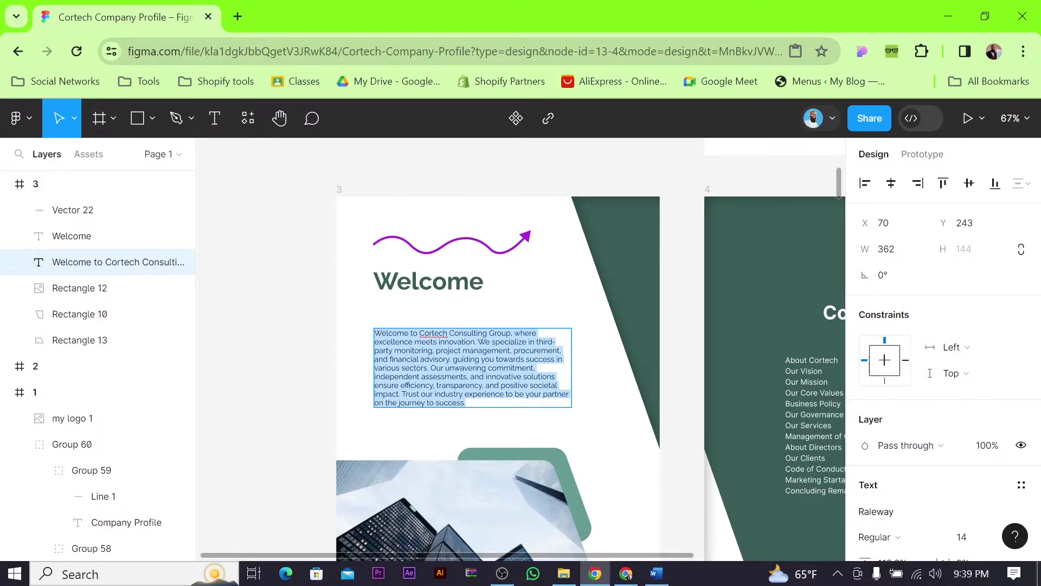
Replace the word "Cortech" with "AAAA" in the first line of the Welcome page's body text.
{"action": "double_click", "coordinate": [433, 333]}
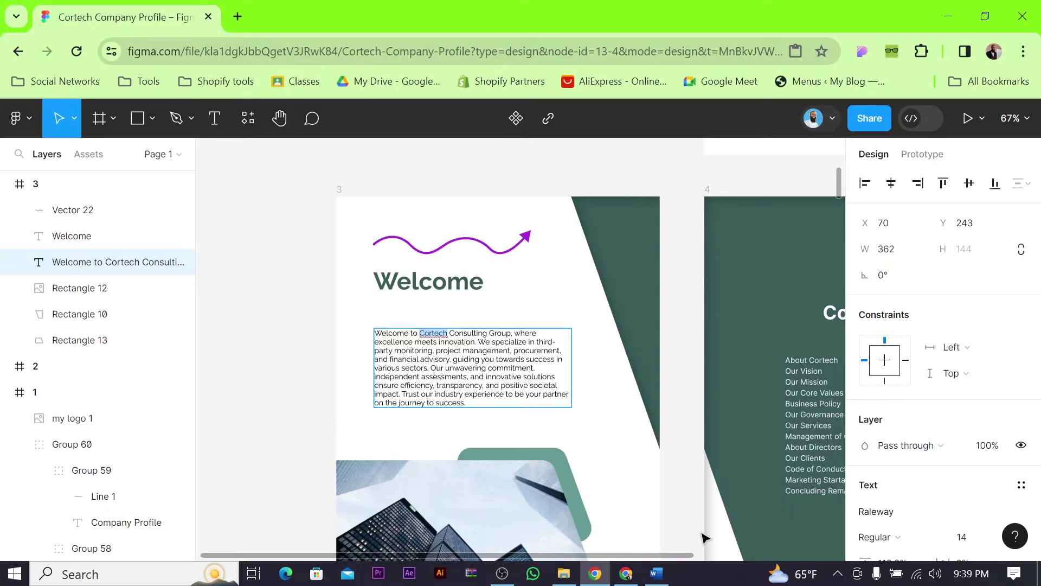
{"action": "type", "text": "AAAA"}
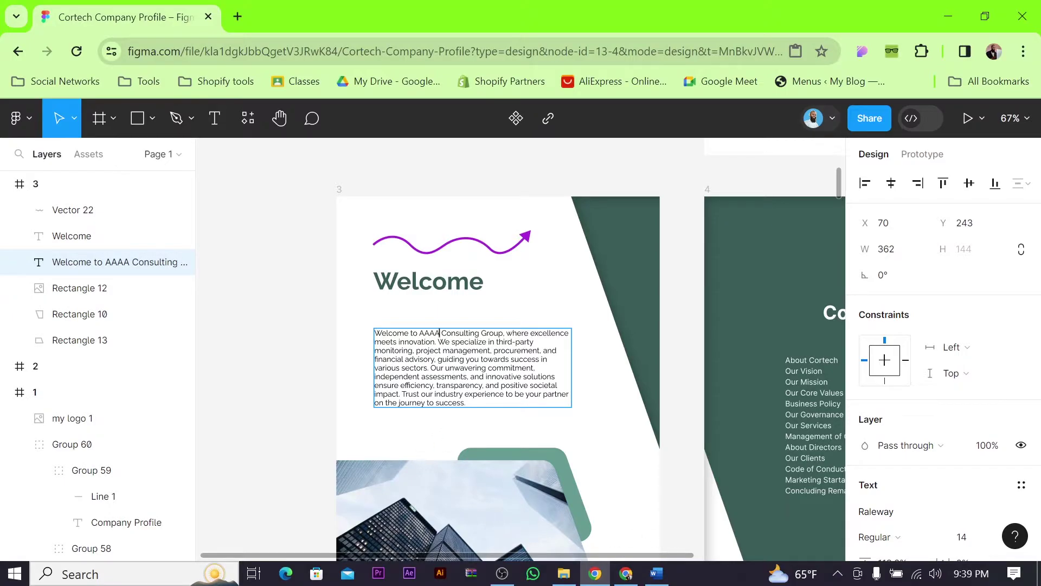
{"action": "key", "text": "ctrl+shift+Left"}
{"action": "left_click", "coordinate": [431, 281]}
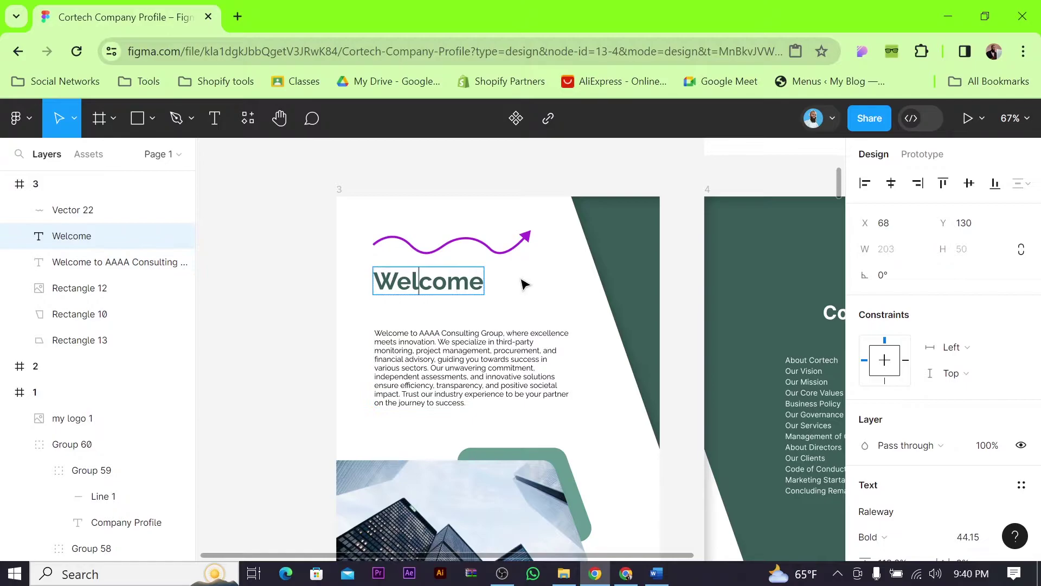
Inspect the image fill of the building photo (Rectangle 12) at the foot of the Welcome page.
{"action": "scroll", "coordinate": [531, 303], "scroll_direction": "down", "scroll_amount": 3}
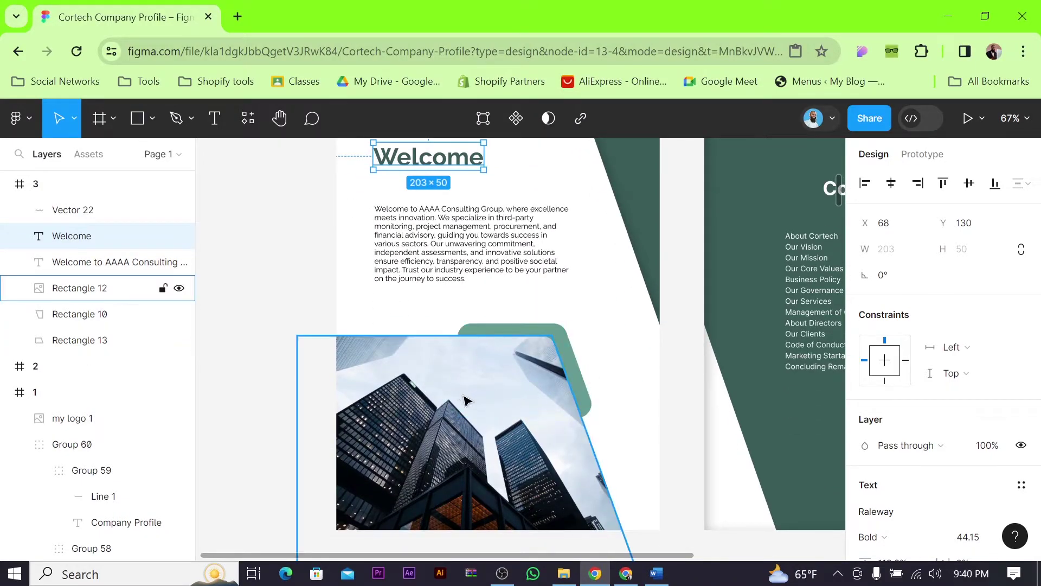
{"action": "scroll", "coordinate": [591, 391], "scroll_direction": "down", "scroll_amount": 1}
{"action": "left_click", "coordinate": [480, 372]}
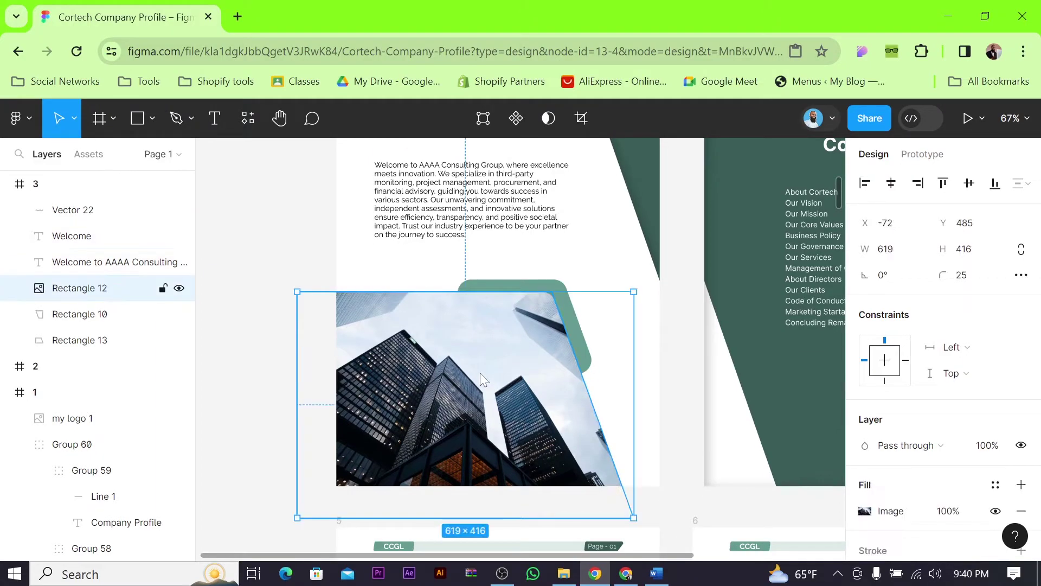
{"action": "scroll", "coordinate": [910, 505], "scroll_direction": "down", "scroll_amount": 2}
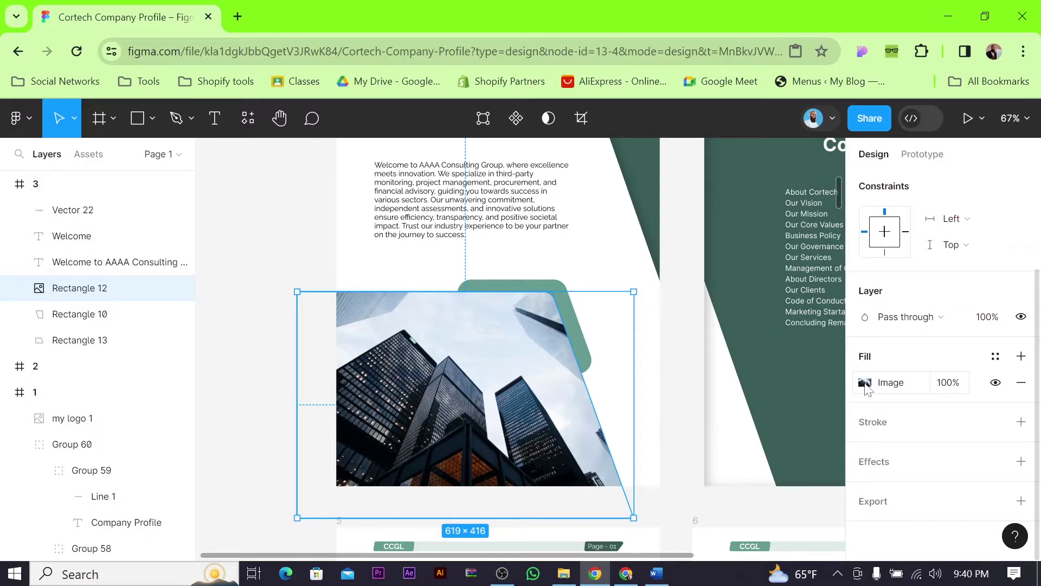
{"action": "left_click", "coordinate": [593, 269]}
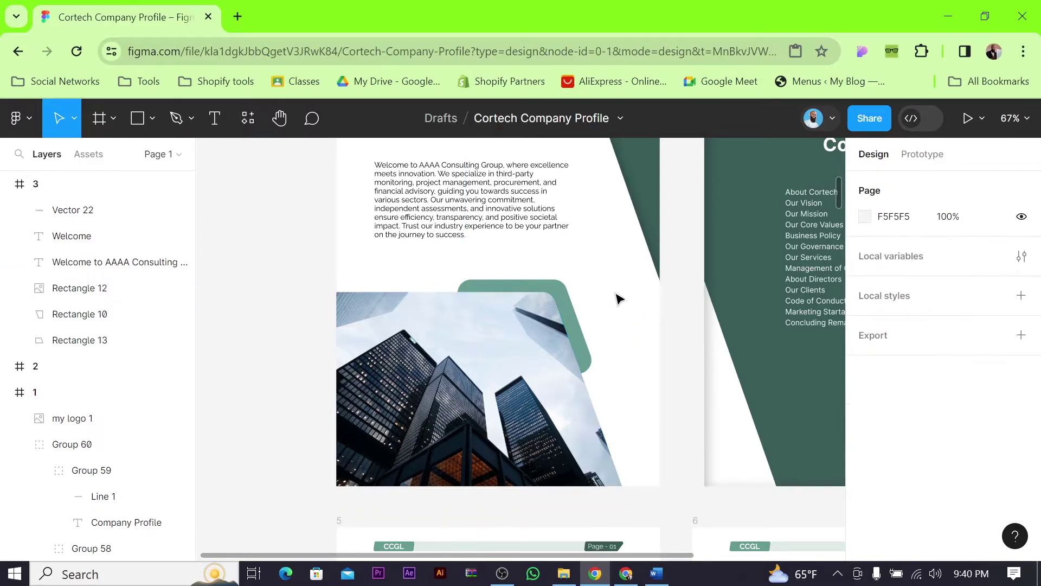
Switch to the desktop and copy the image Asset 1-20 from the 1x folder.
{"action": "left_click", "coordinate": [951, 16]}
{"action": "left_click", "coordinate": [955, 15]}
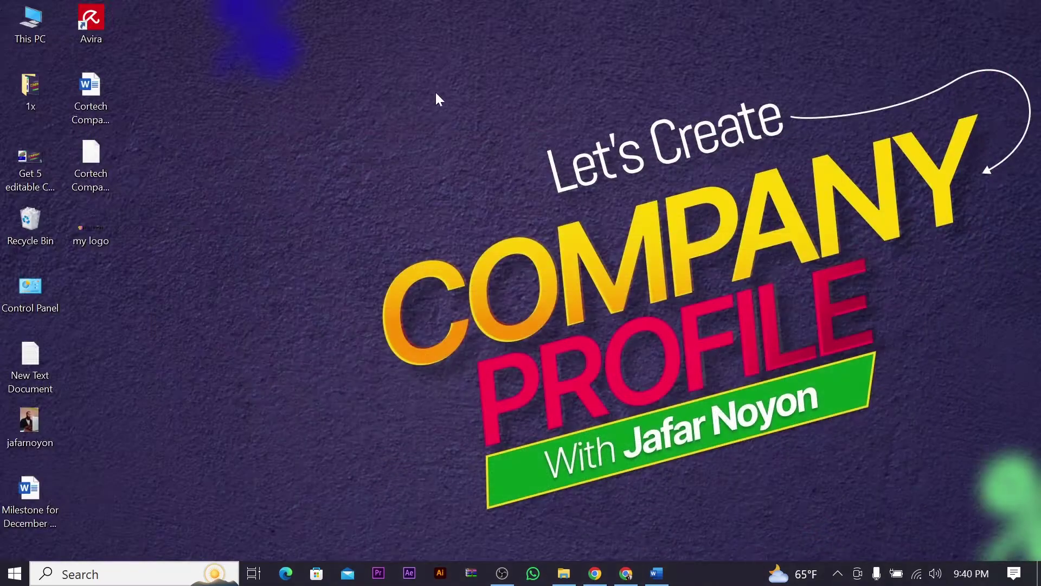
{"action": "right_click", "coordinate": [346, 215]}
{"action": "left_click", "coordinate": [376, 264]}
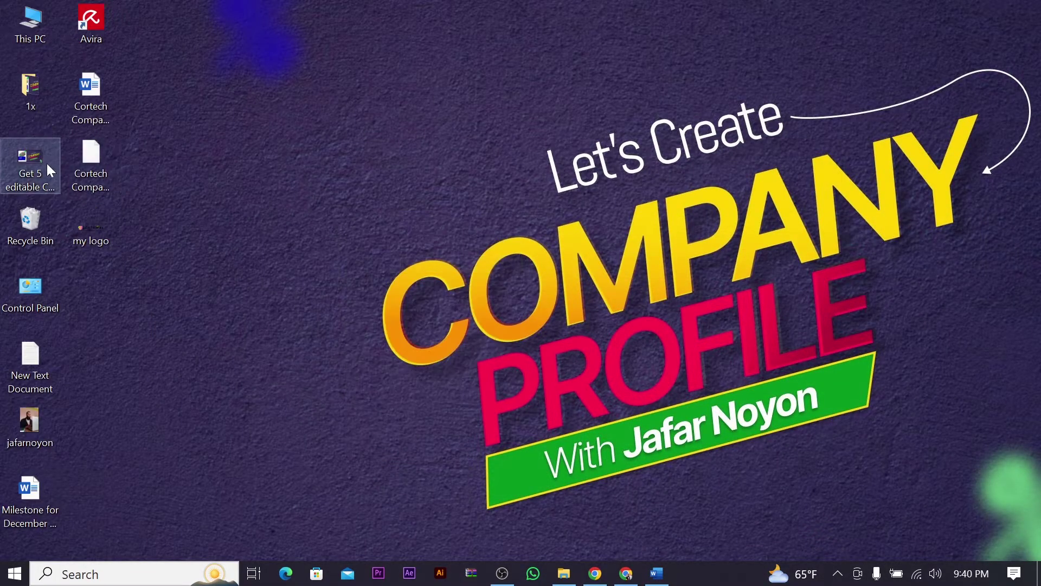
{"action": "double_click", "coordinate": [35, 83]}
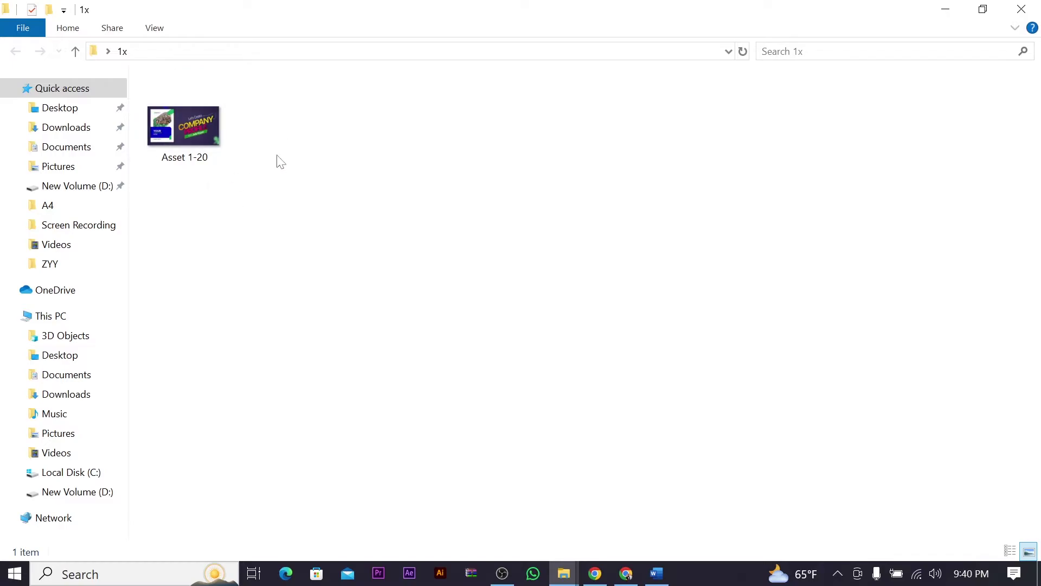
{"action": "left_click", "coordinate": [199, 130]}
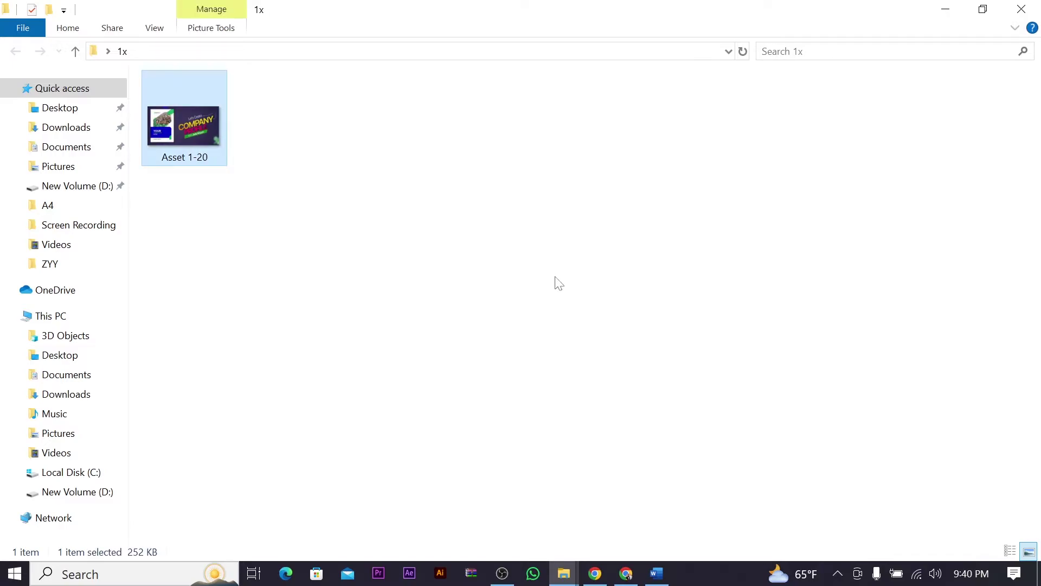
{"action": "left_click", "coordinate": [945, 9]}
Switch back to Figma and replace the building photo in Rectangle 12 with the copied Asset 1-20 image.
{"action": "left_click", "coordinate": [594, 571]}
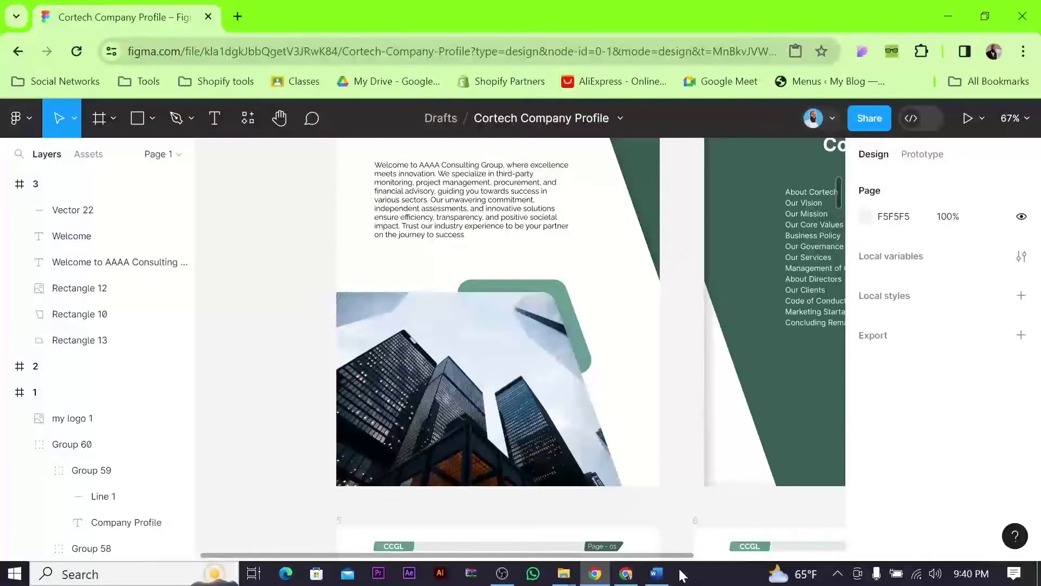
{"action": "left_click", "coordinate": [445, 327]}
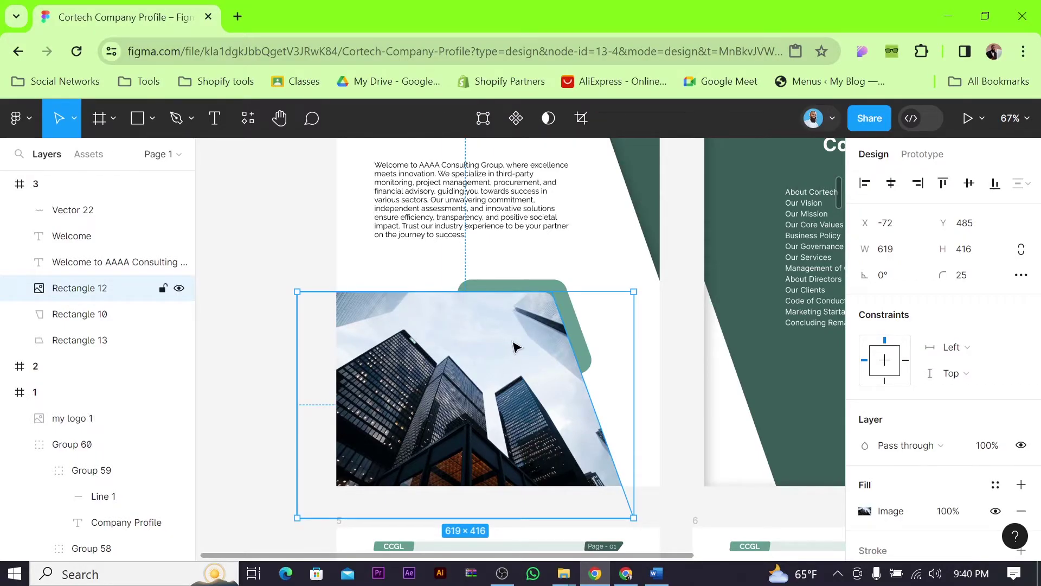
{"action": "key", "text": "ctrl+v"}
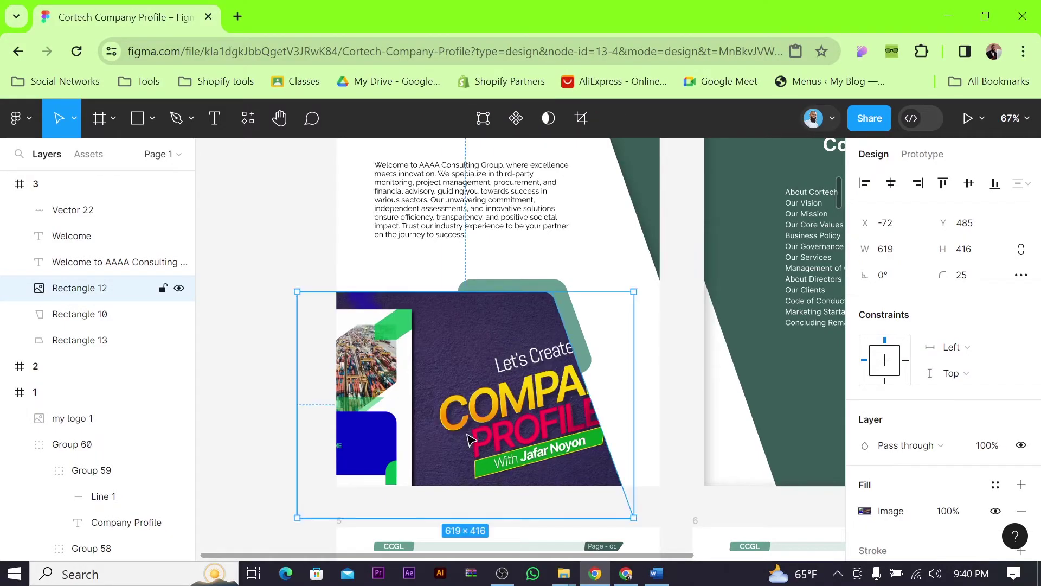
{"action": "left_click", "coordinate": [651, 395]}
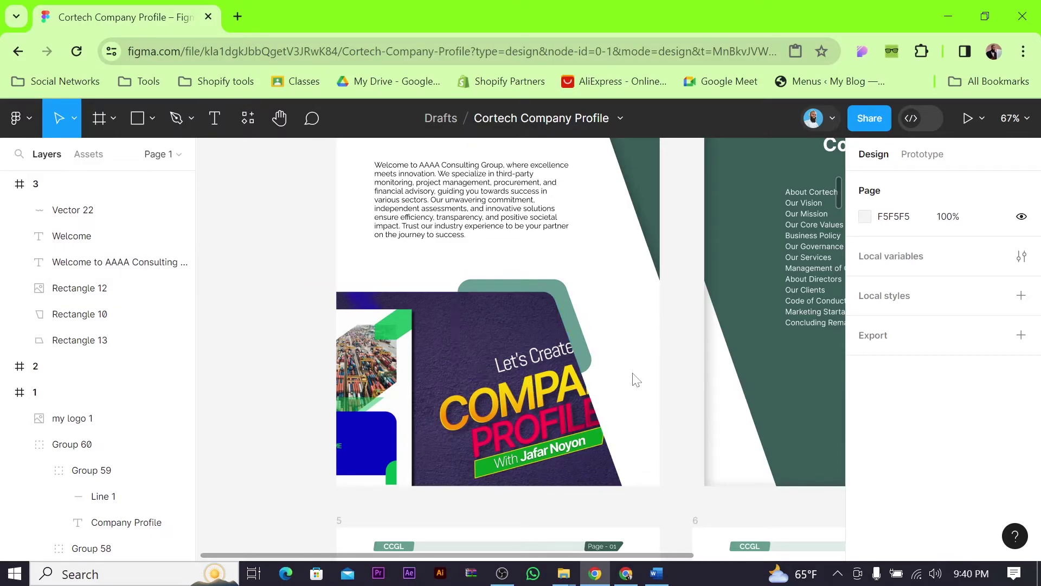
{"action": "scroll", "coordinate": [632, 379], "scroll_direction": "down", "scroll_amount": 2}
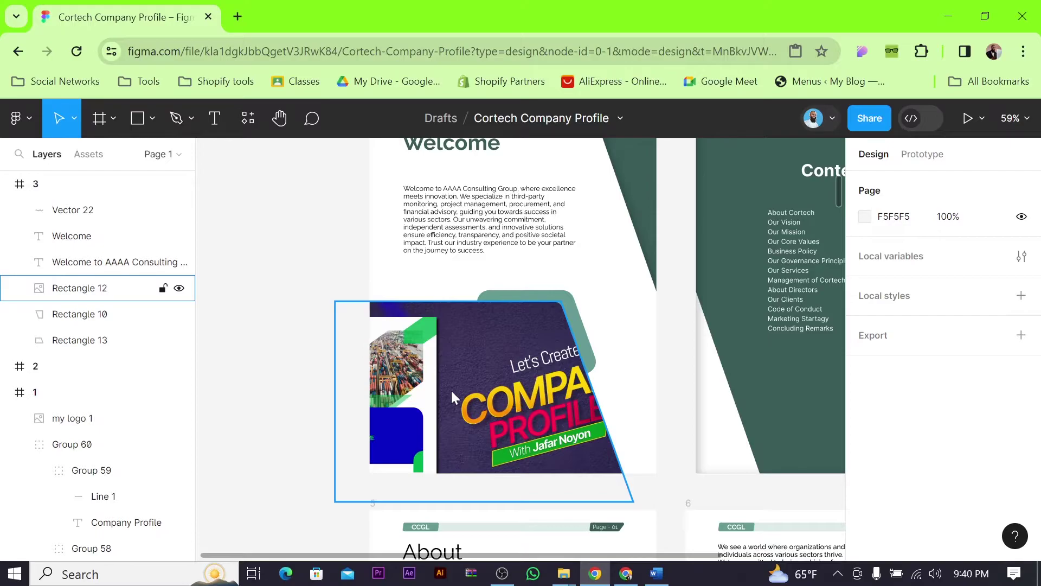
Set Rectangle 12's image fill to Crop and shift the picture left so its "Company Profile" title lies within the shape.
{"action": "double_click", "coordinate": [486, 359]}
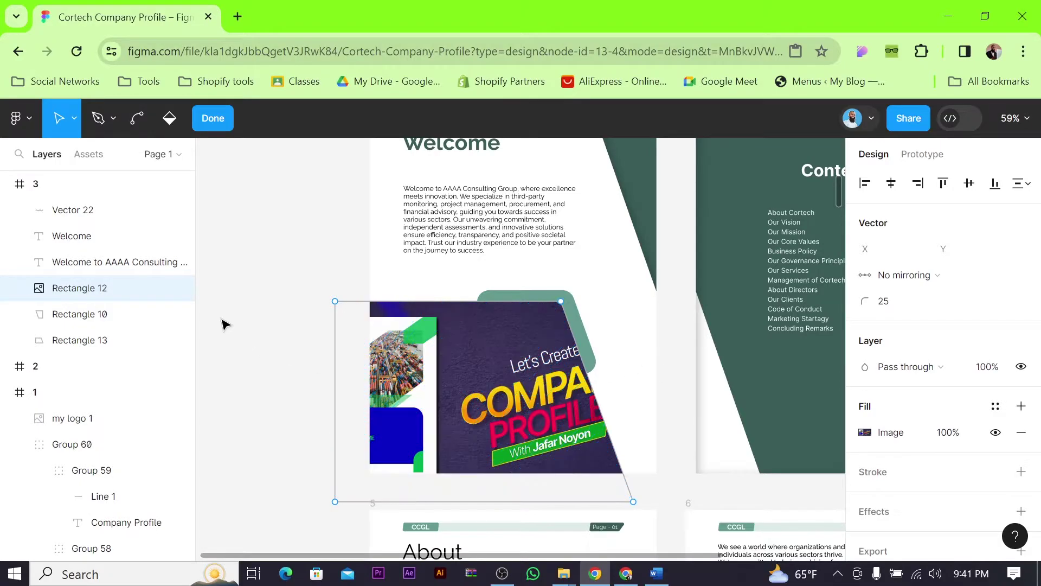
{"action": "key", "text": "Escape"}
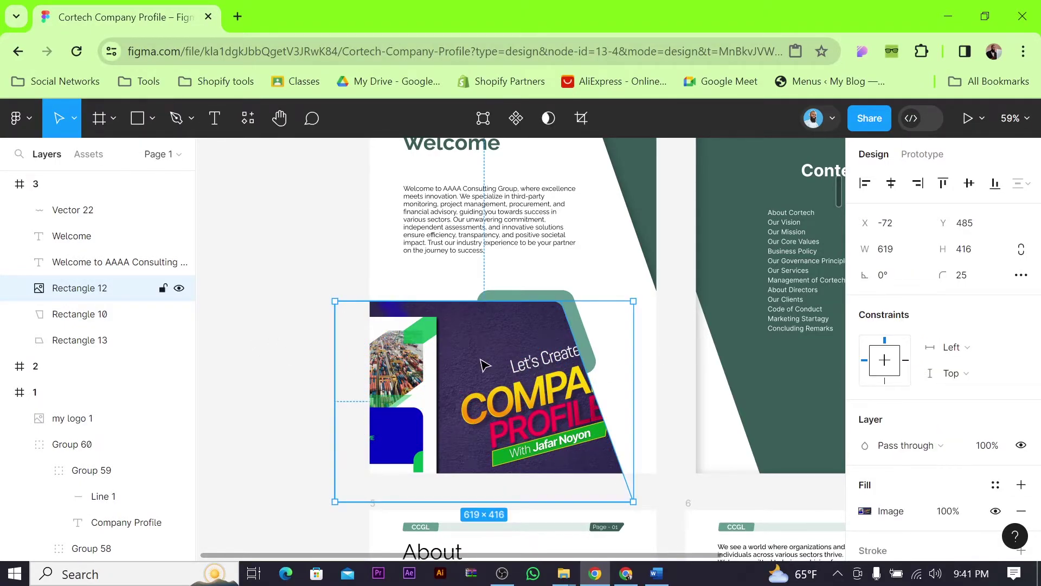
{"action": "left_click", "coordinate": [865, 511]}
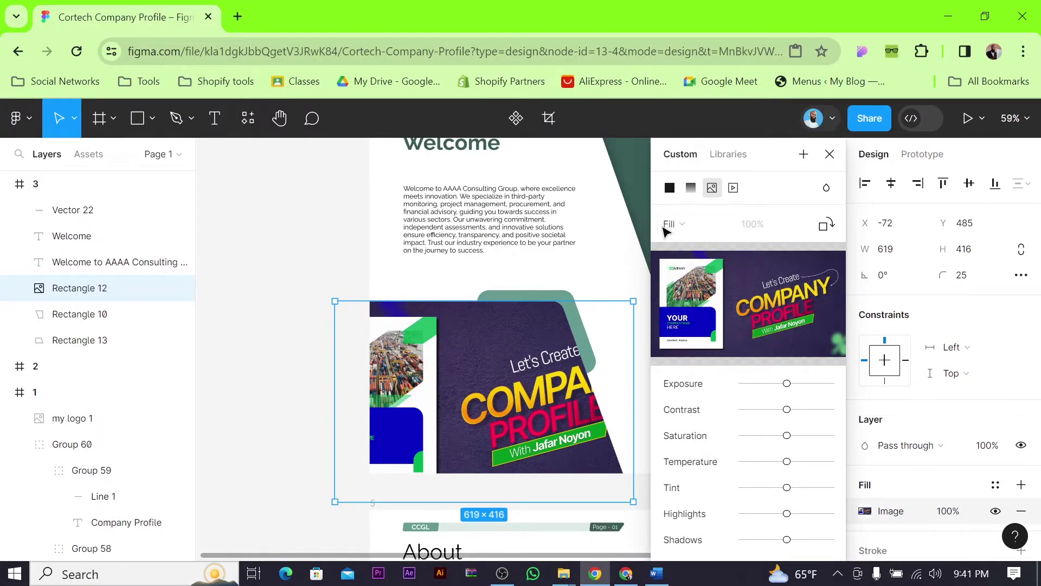
{"action": "left_click", "coordinate": [724, 223]}
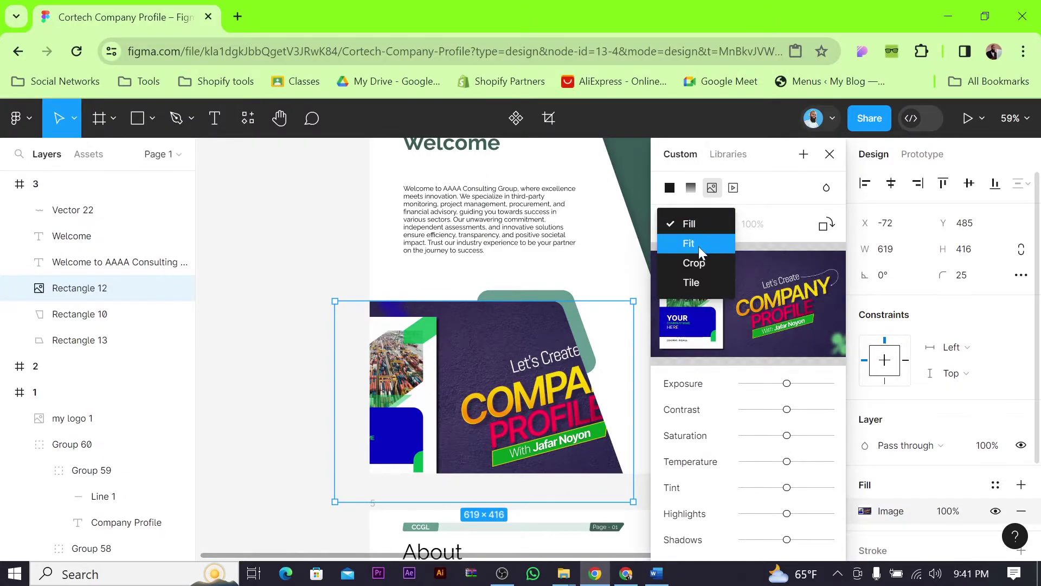
{"action": "left_click", "coordinate": [694, 264]}
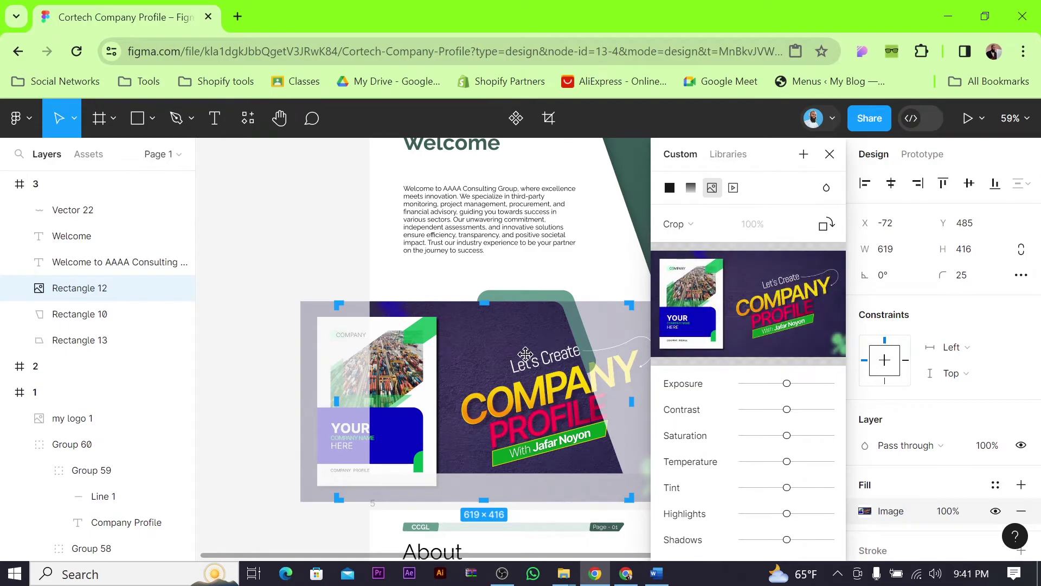
{"action": "left_click_drag", "start_coordinate": [521, 355], "coordinate": [454, 355]}
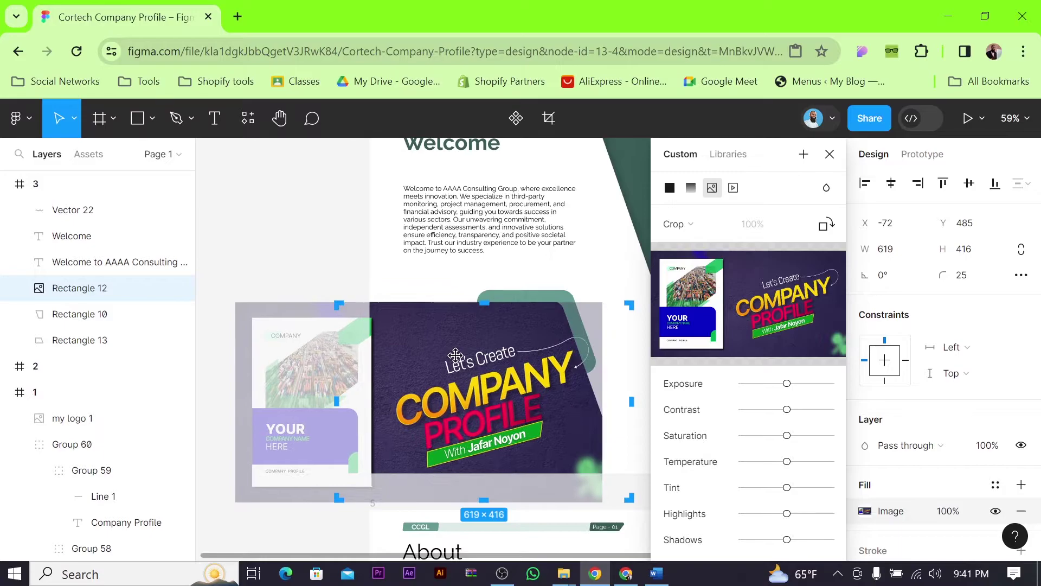
{"action": "left_click", "coordinate": [829, 154]}
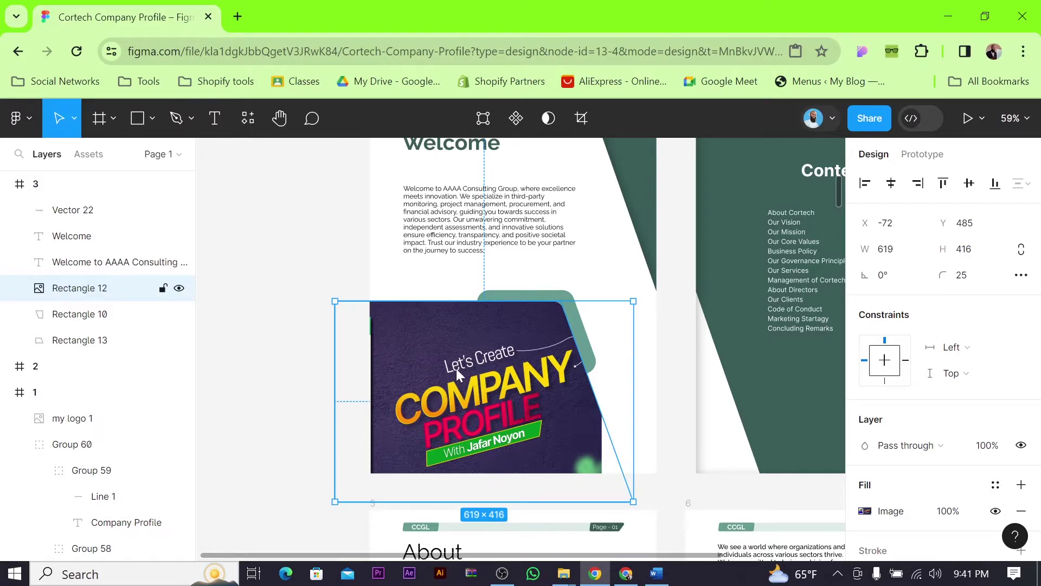
Open the contents list on the Contents page for text editing and select all entries from About Cortech to Concluding Remarks.
{"action": "left_click", "coordinate": [291, 326]}
{"action": "scroll", "coordinate": [707, 480], "scroll_direction": "down", "scroll_amount": 5}
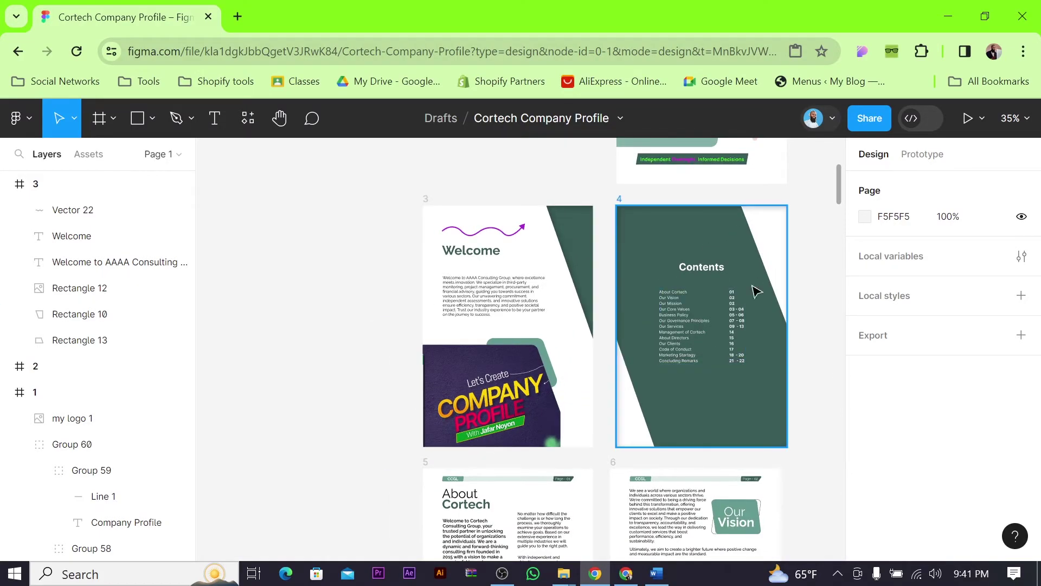
{"action": "scroll", "coordinate": [763, 283], "scroll_direction": "up", "scroll_amount": 5}
{"action": "scroll", "coordinate": [688, 341], "scroll_direction": "right", "scroll_amount": 3}
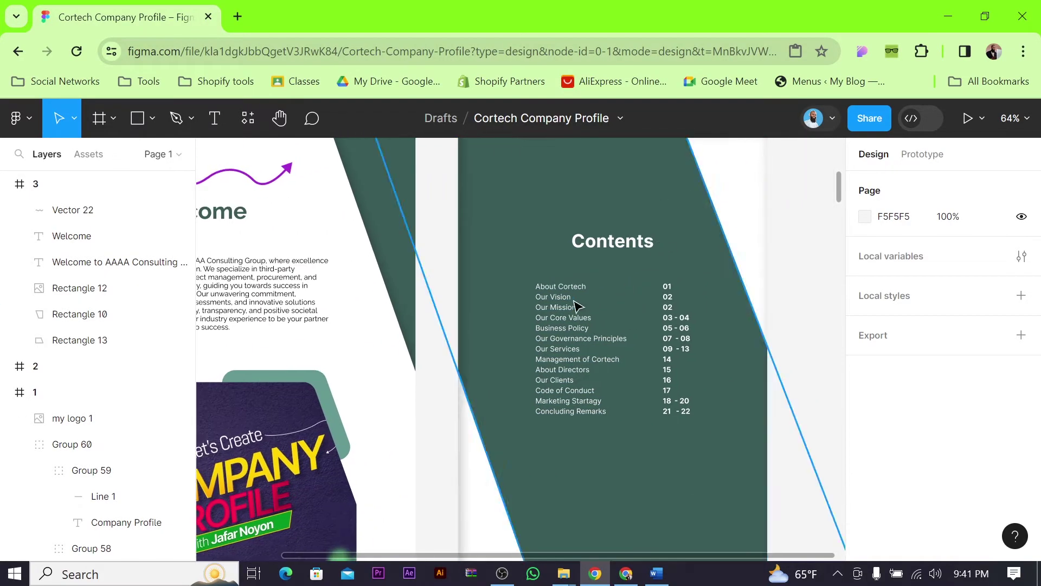
{"action": "scroll", "coordinate": [580, 305], "scroll_direction": "up", "scroll_amount": 6}
{"action": "scroll", "coordinate": [590, 307], "scroll_direction": "down", "scroll_amount": 4}
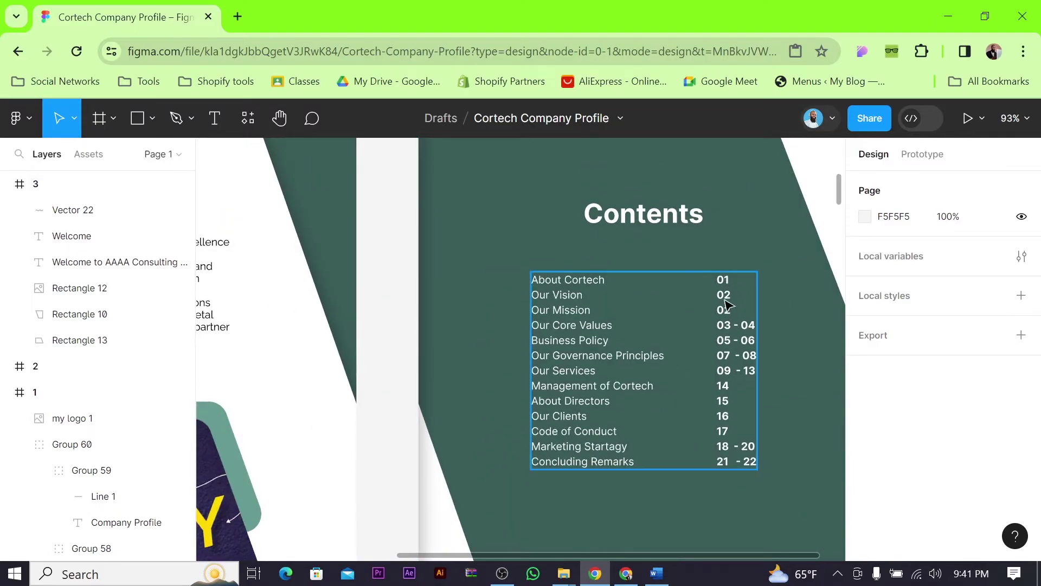
{"action": "double_click", "coordinate": [558, 286]}
{"action": "key", "text": "Return"}
{"action": "left_click", "coordinate": [553, 295]}
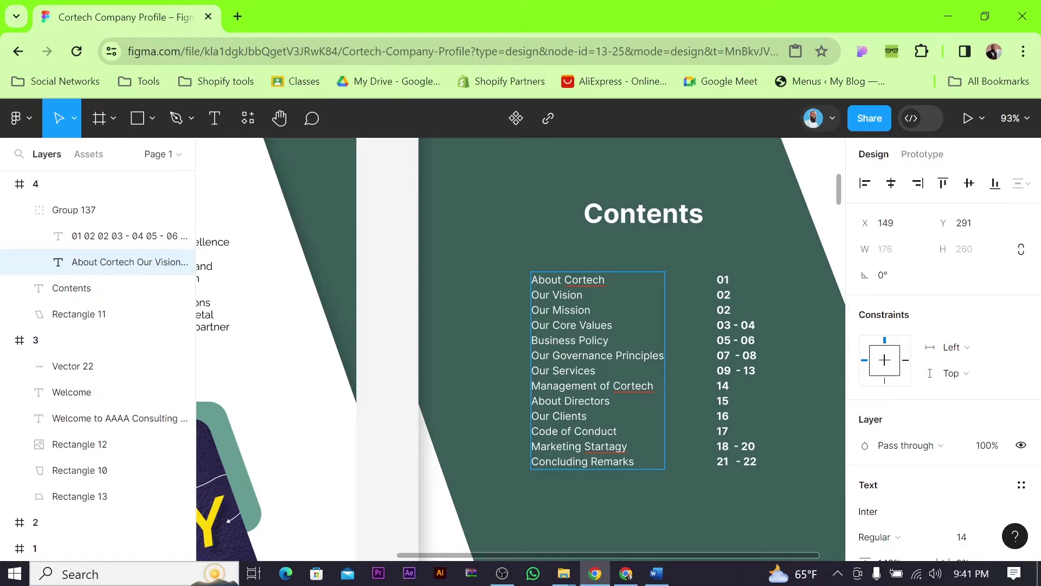
{"action": "key", "text": "shift+Up"}
{"action": "key", "text": "shift+Up"}
{"action": "key", "text": "shift+Up"}
{"action": "key", "text": "shift+Up"}
{"action": "key", "text": "shift+Up"}
{"action": "key", "text": "shift+Up"}
{"action": "key", "text": "shift+Up"}
{"action": "key", "text": "shift+Up"}
{"action": "key", "text": "shift+Up"}
{"action": "key", "text": "shift+Up"}
{"action": "key", "text": "shift+Up"}
{"action": "key", "text": "shift+Up"}
{"action": "key", "text": "shift+Up"}
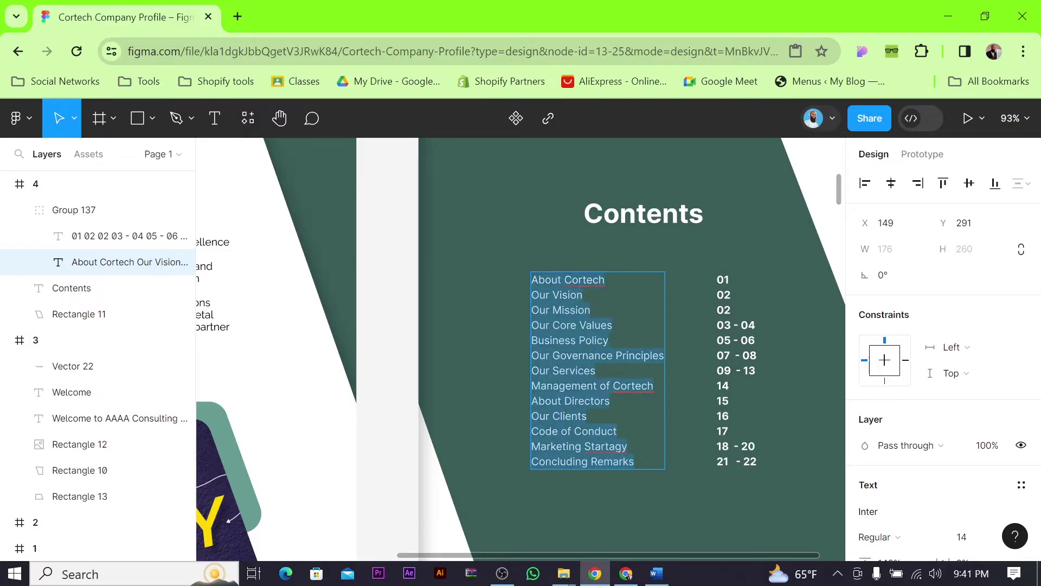
Switch to the Word document, look through the Team Details and Marketing Strategy content, and return to Figma.
{"action": "left_click", "coordinate": [668, 578]}
{"action": "scroll", "coordinate": [563, 359], "scroll_direction": "down", "scroll_amount": 5}
{"action": "scroll", "coordinate": [513, 336], "scroll_direction": "up", "scroll_amount": 10}
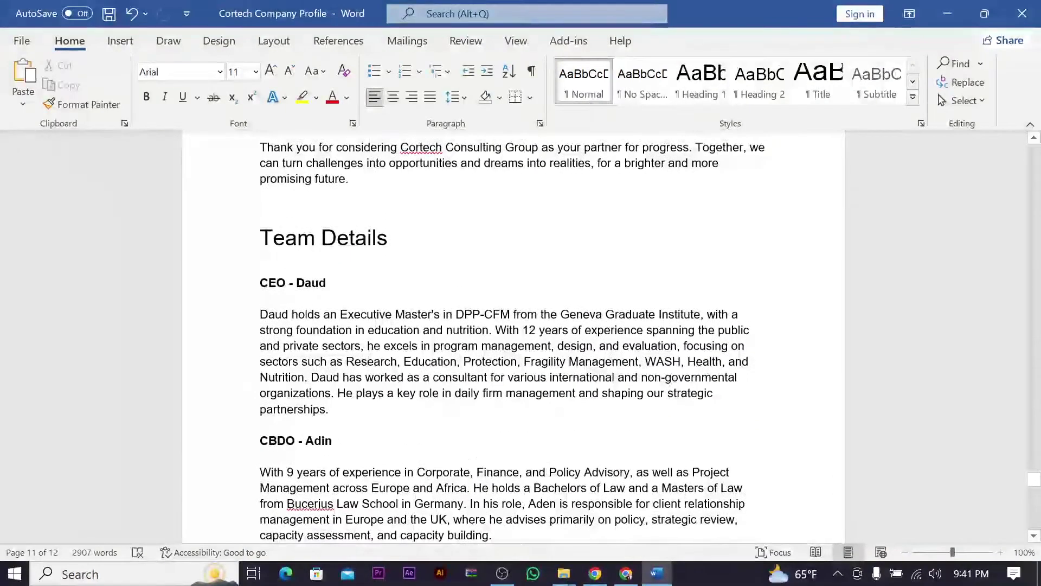
{"action": "scroll", "coordinate": [513, 337], "scroll_direction": "up", "scroll_amount": 10}
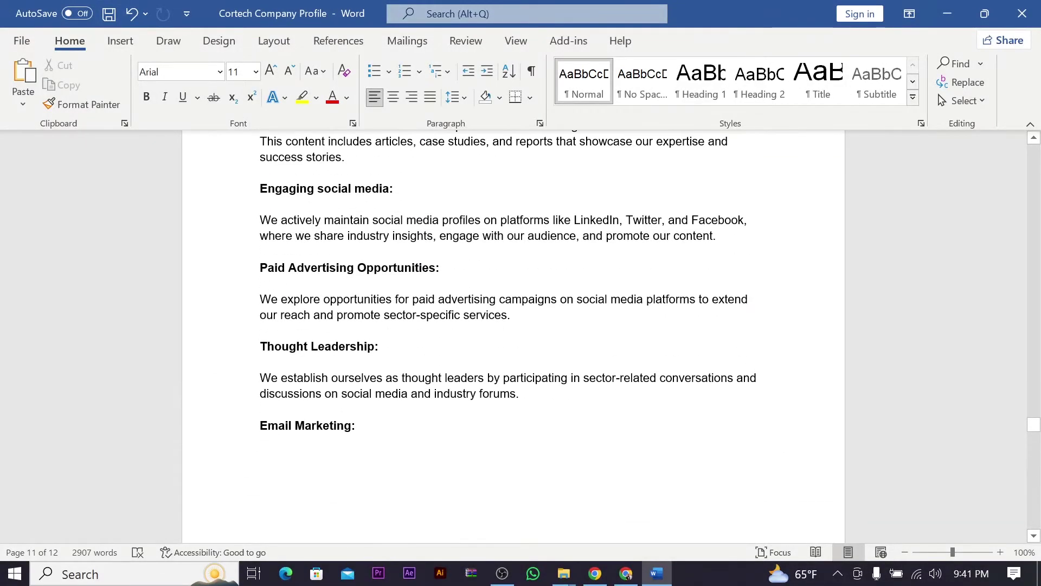
{"action": "left_click", "coordinate": [949, 16]}
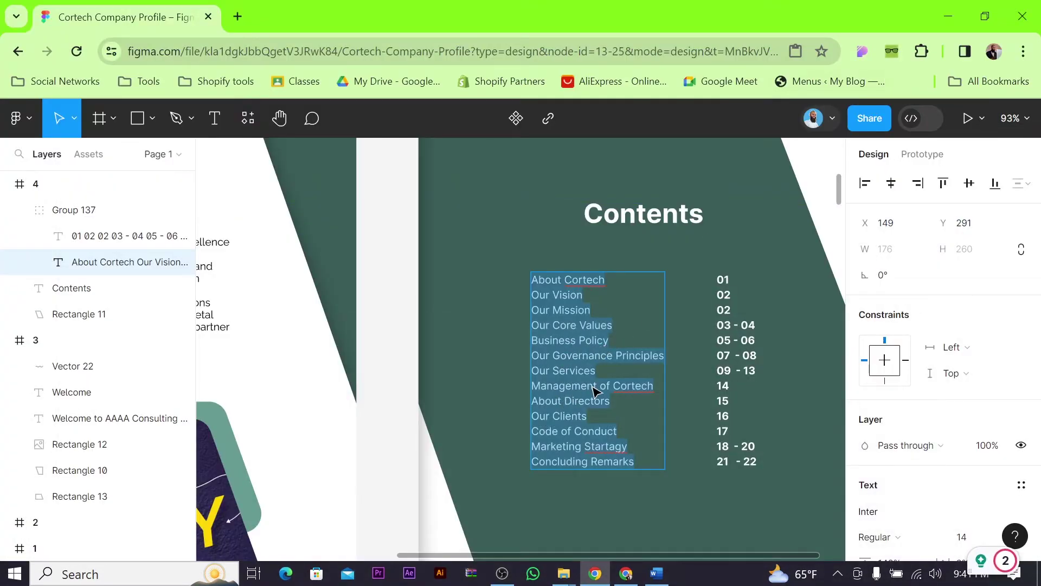
Leave the contents list without changes and examine the text layout of the About Cortech page.
{"action": "key", "text": "Escape"}
{"action": "scroll", "coordinate": [651, 379], "scroll_direction": "down", "scroll_amount": 5}
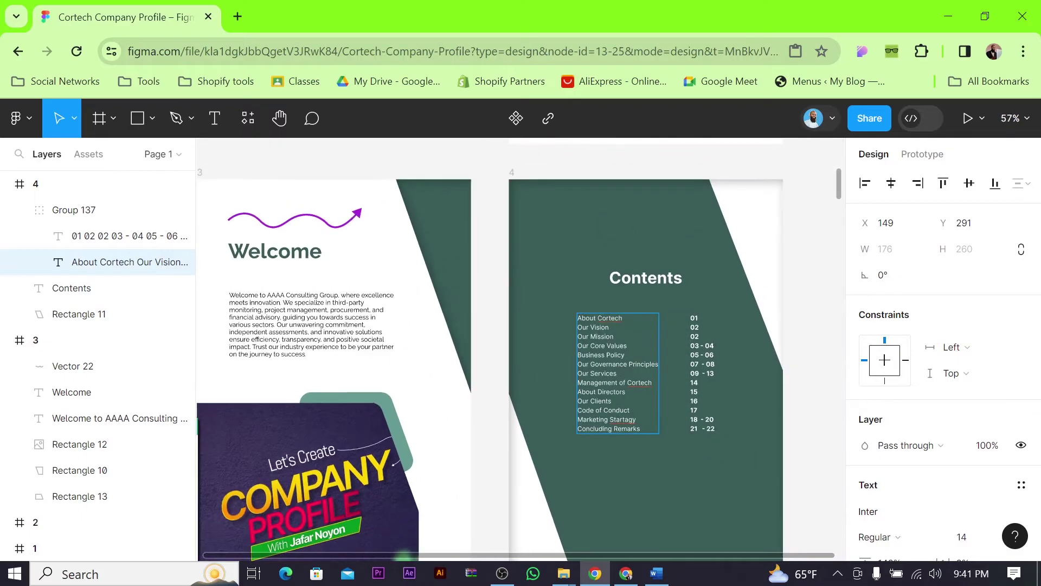
{"action": "key", "text": "Escape"}
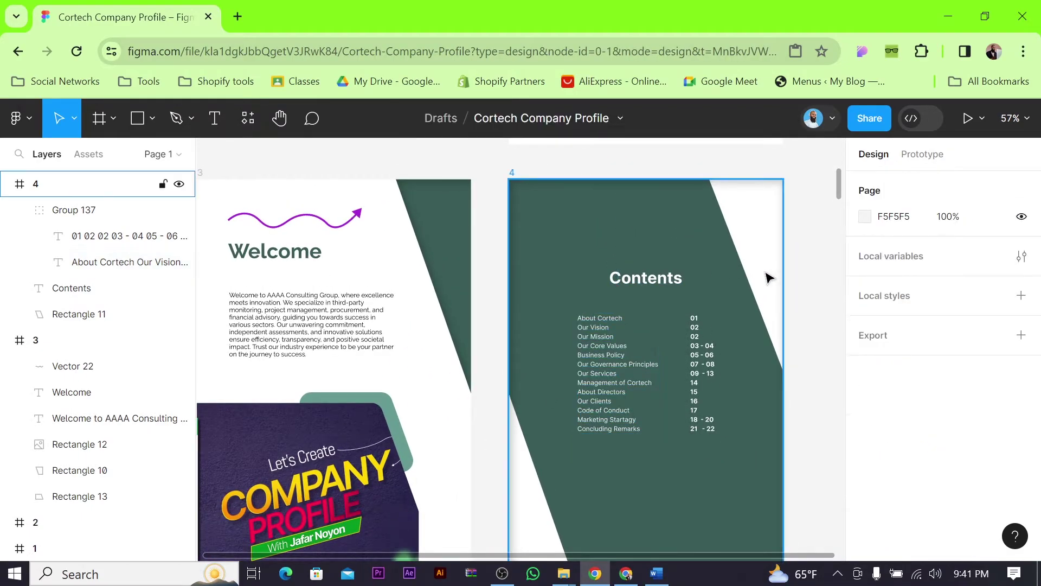
{"action": "scroll", "coordinate": [532, 348], "scroll_direction": "down", "scroll_amount": 3}
{"action": "scroll", "coordinate": [638, 161], "scroll_direction": "down", "scroll_amount": 3}
{"action": "left_click_drag", "start_coordinate": [637, 161], "coordinate": [572, 156]}
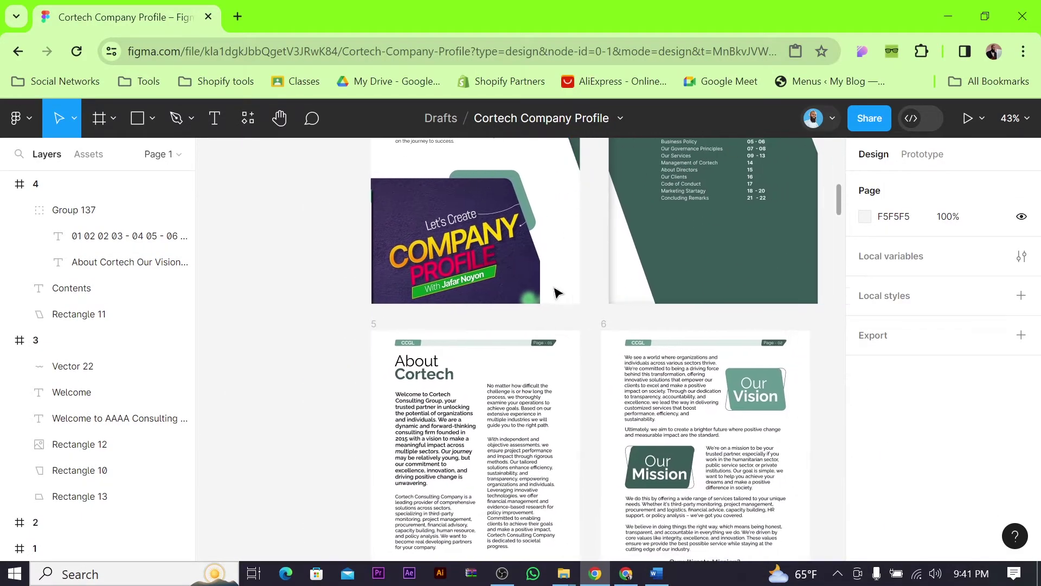
{"action": "scroll", "coordinate": [411, 379], "scroll_direction": "up", "scroll_amount": 5}
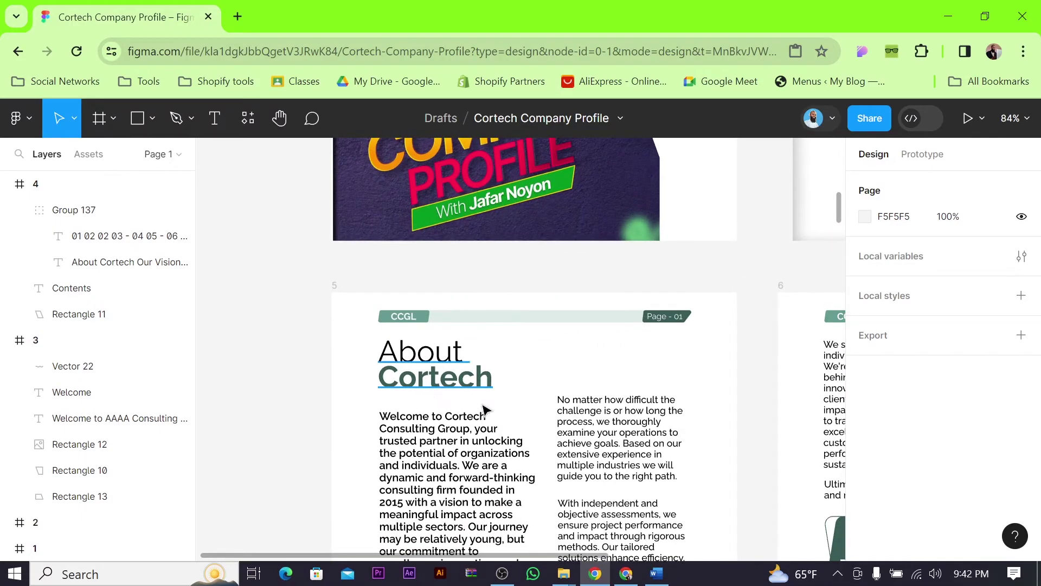
{"action": "scroll", "coordinate": [469, 409], "scroll_direction": "down", "scroll_amount": 3}
{"action": "scroll", "coordinate": [448, 254], "scroll_direction": "down", "scroll_amount": 2}
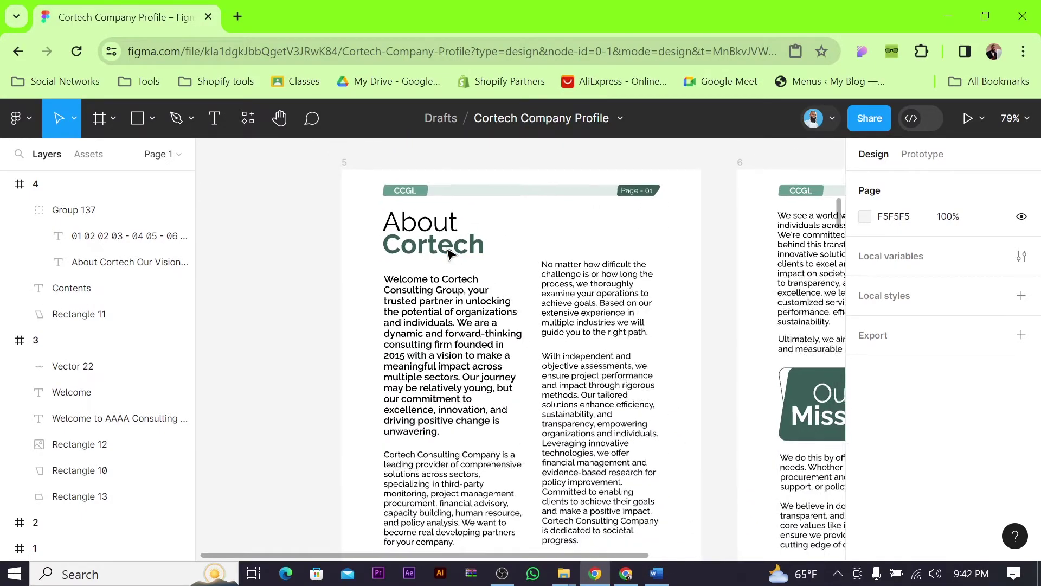
Find the About Us section at the start of the Word document and compare it with the About Cortech page in Figma.
{"action": "left_click", "coordinate": [656, 573]}
{"action": "scroll", "coordinate": [513, 326], "scroll_direction": "up", "scroll_amount": 3}
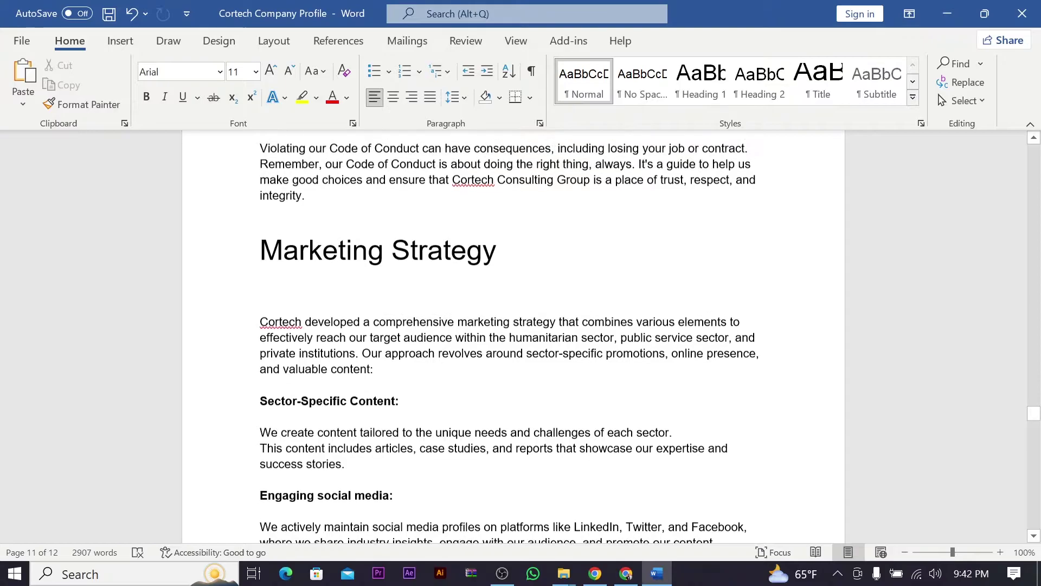
{"action": "left_click_drag", "start_coordinate": [1036, 415], "coordinate": [1034, 154]}
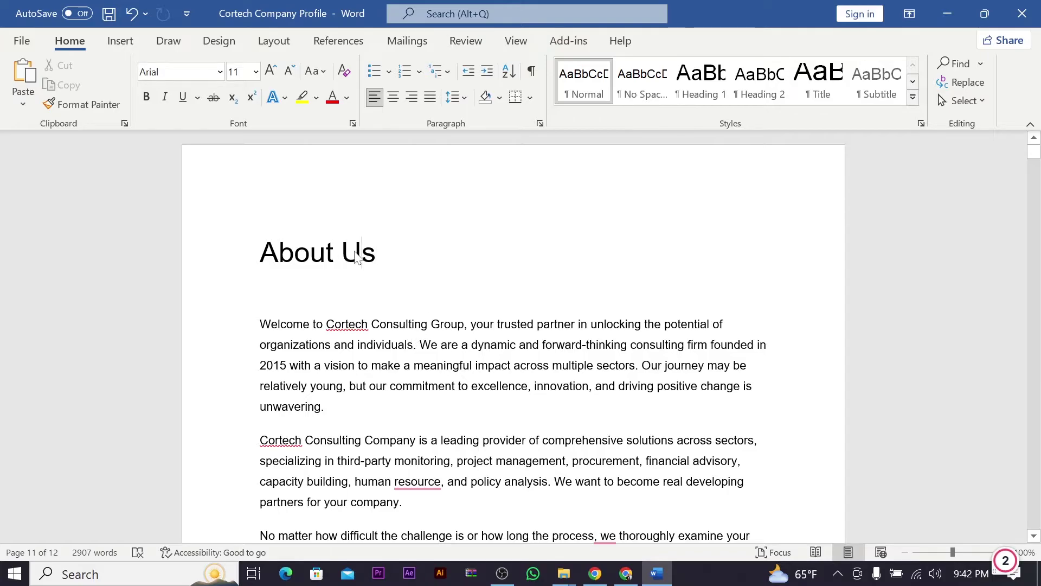
{"action": "triple_click", "coordinate": [358, 256]}
{"action": "left_click", "coordinate": [626, 573]}
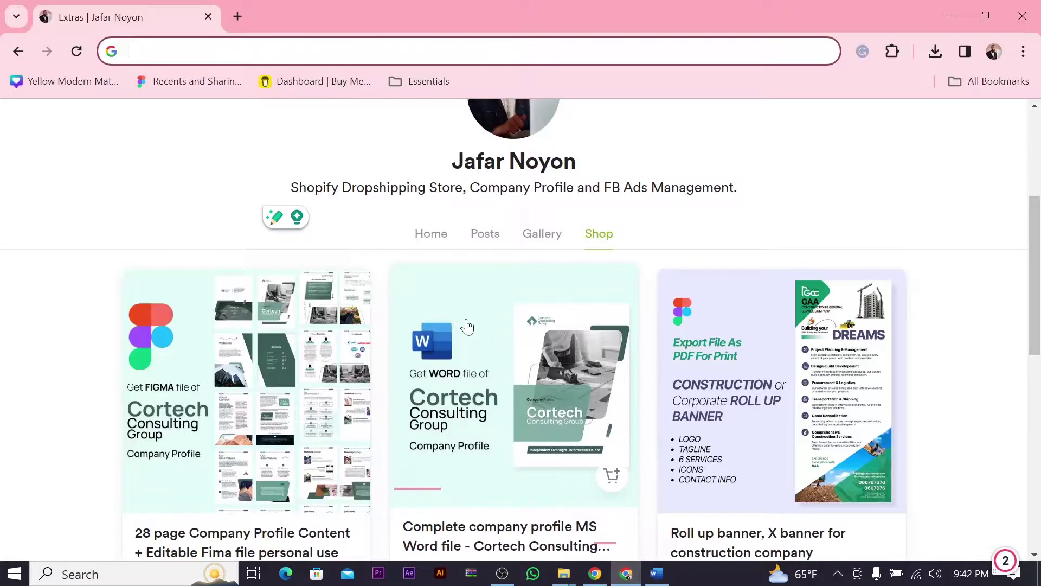
{"action": "left_click", "coordinate": [595, 574]}
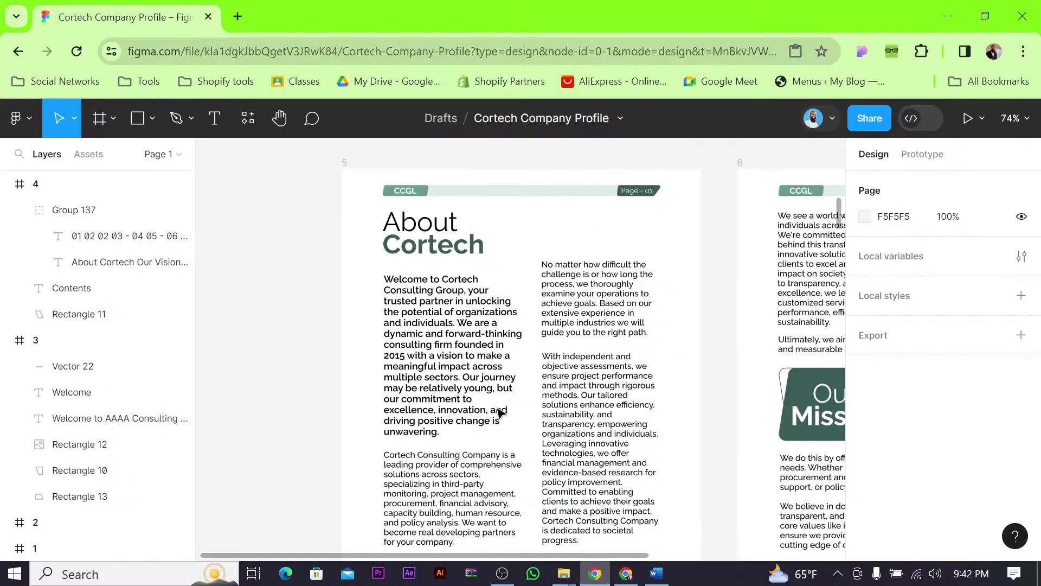
{"action": "scroll", "coordinate": [543, 399], "scroll_direction": "down", "scroll_amount": 3}
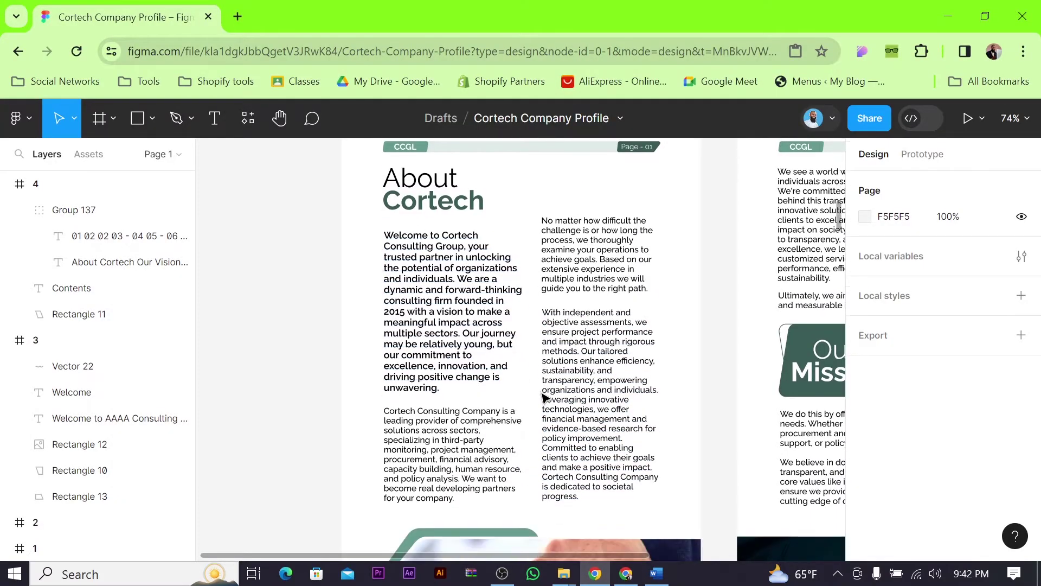
{"action": "scroll", "coordinate": [533, 393], "scroll_direction": "up", "scroll_amount": 2}
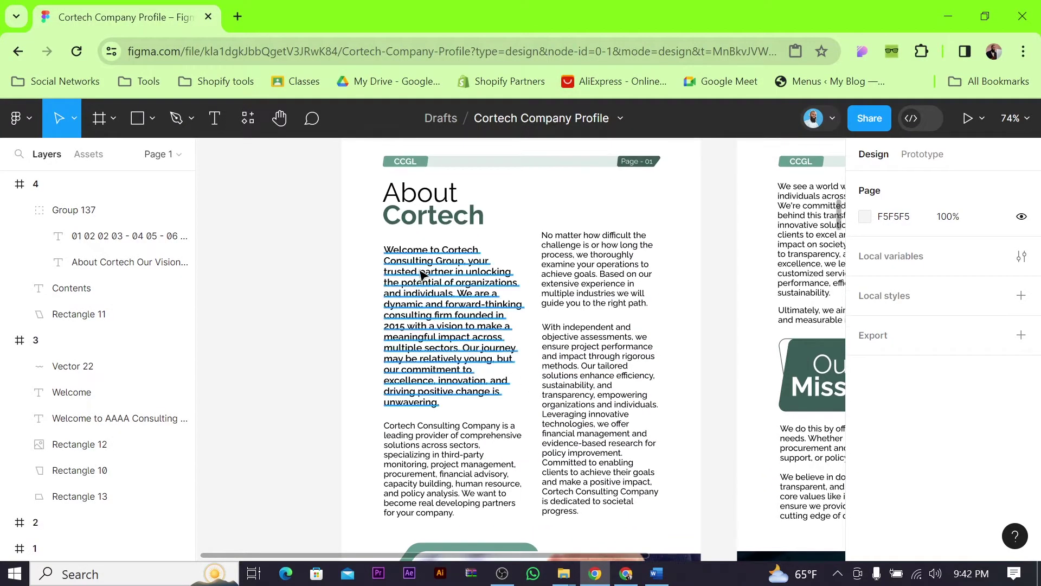
Select the bold Welcome to Cortech paragraph on the About page and the matching first About Us paragraph in Word.
{"action": "double_click", "coordinate": [488, 379]}
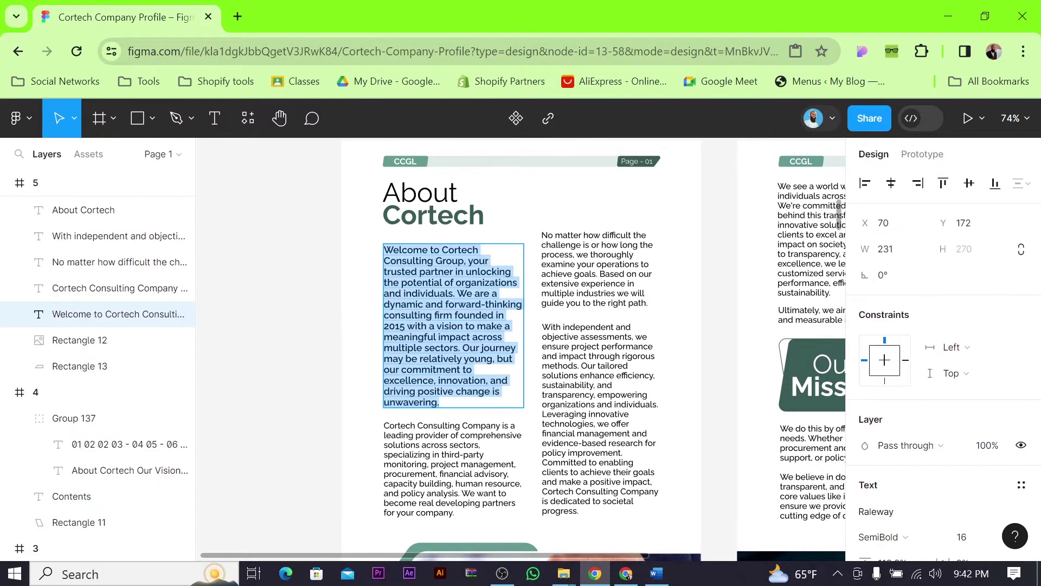
{"action": "left_click", "coordinate": [653, 578]}
{"action": "left_click_drag", "start_coordinate": [259, 323], "coordinate": [331, 408]}
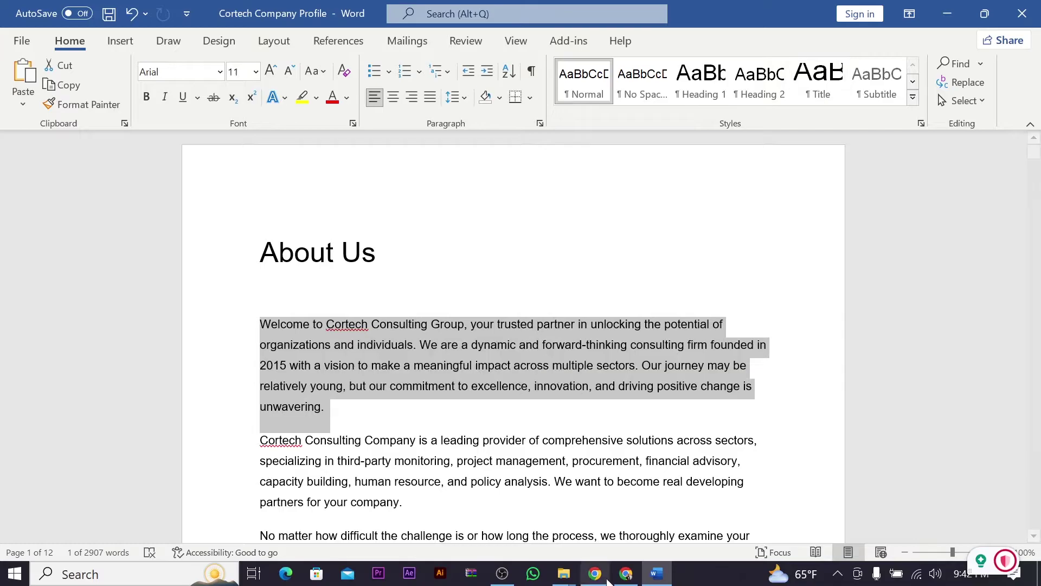
Close the extra browser window showing the template shop and switch back to Figma.
{"action": "left_click", "coordinate": [606, 578]}
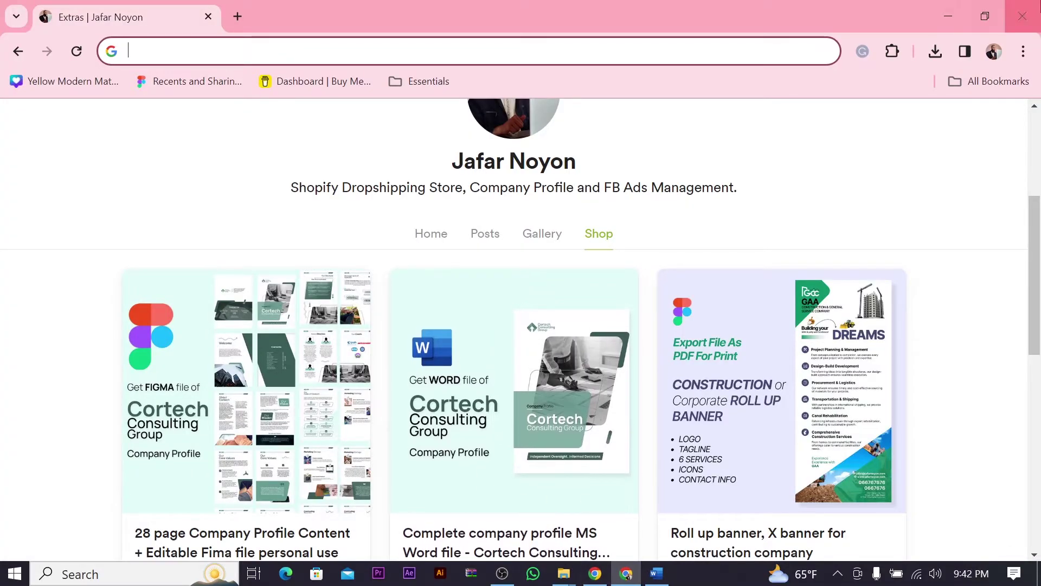
{"action": "left_click", "coordinate": [1023, 16]}
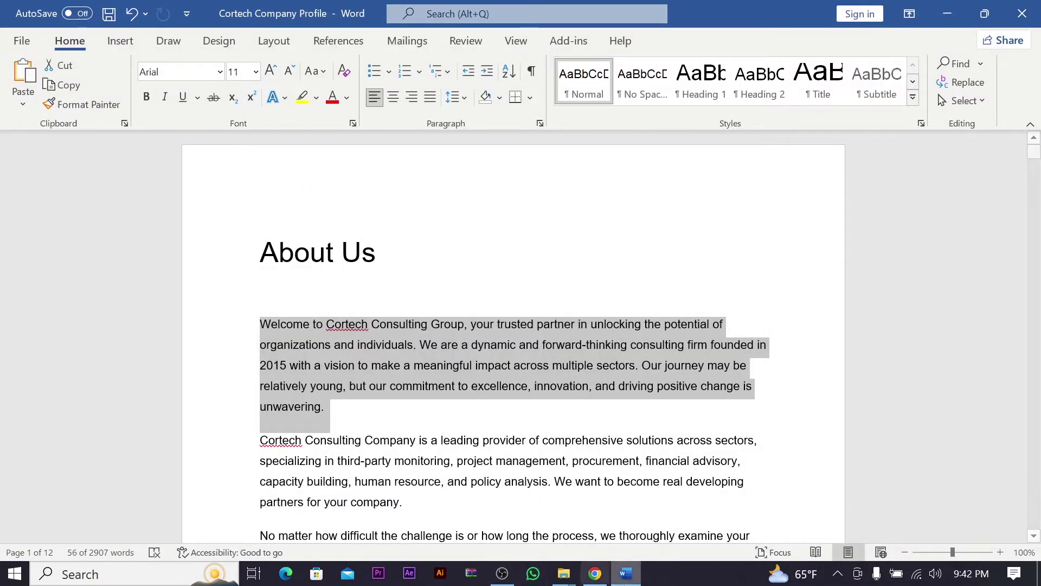
{"action": "left_click", "coordinate": [595, 574]}
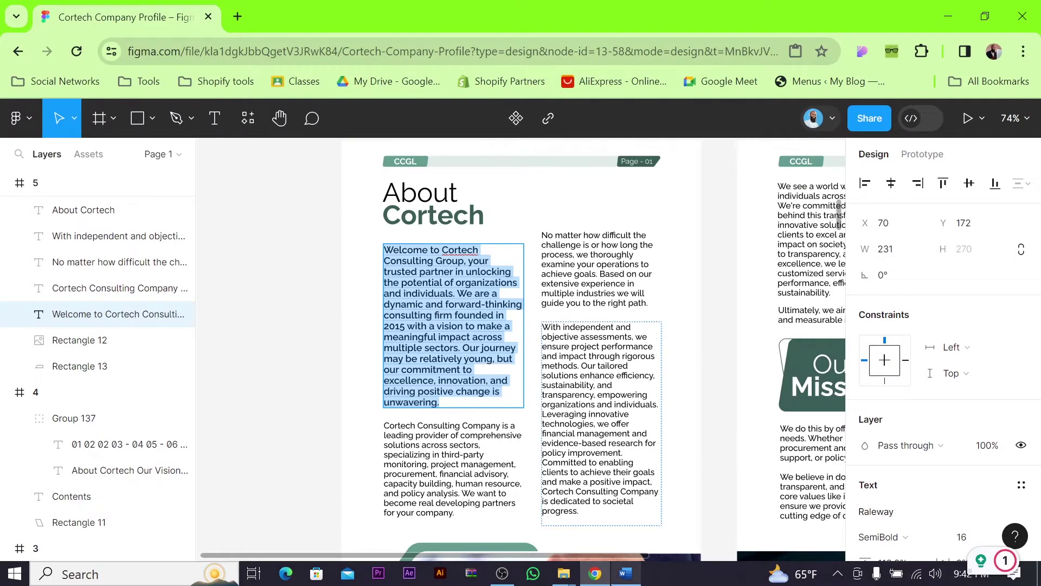
In the Word document, select the three About Us paragraphs that follow the Welcome paragraph, and switch back to Figma.
{"action": "left_click", "coordinate": [624, 578]}
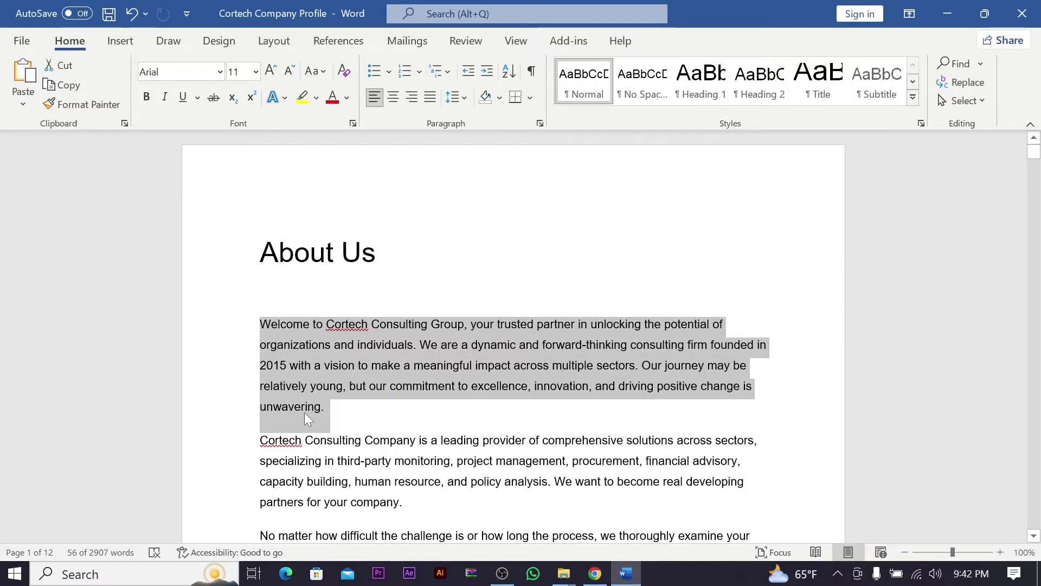
{"action": "left_click", "coordinate": [267, 406]}
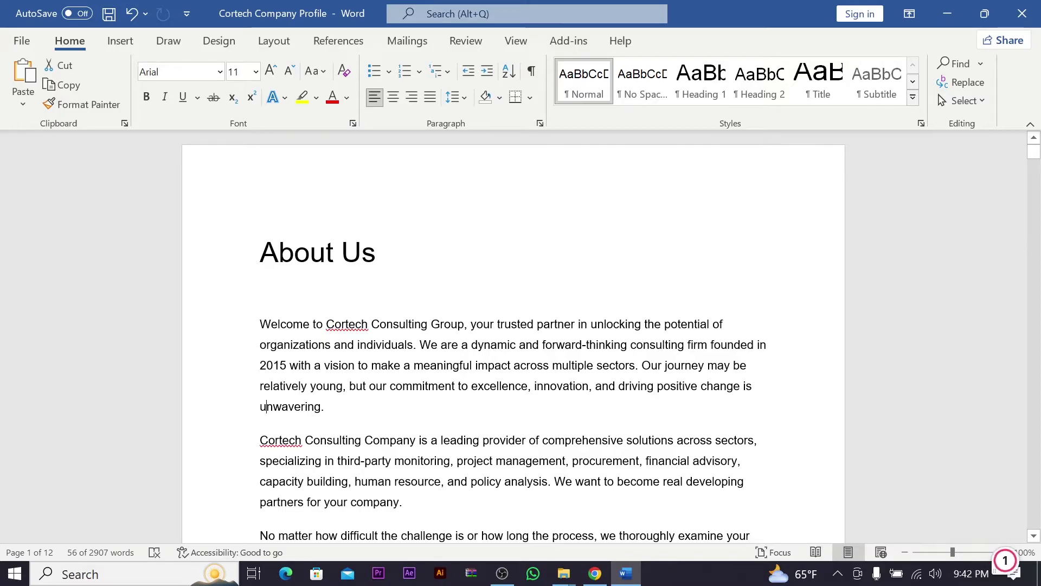
{"action": "scroll", "coordinate": [222, 276], "scroll_direction": "down", "scroll_amount": 7}
{"action": "left_click", "coordinate": [340, 377]}
{"action": "scroll", "coordinate": [222, 277], "scroll_direction": "up", "scroll_amount": 3}
{"action": "left_click_drag", "start_coordinate": [260, 205], "coordinate": [549, 480]}
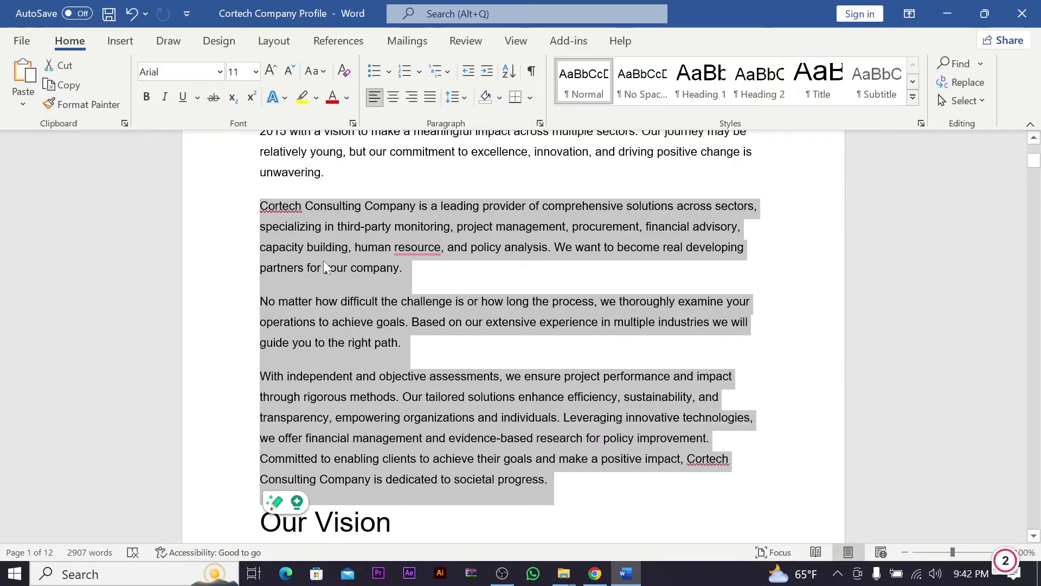
{"action": "left_click_drag", "start_coordinate": [259, 206], "coordinate": [548, 480]}
{"action": "left_click", "coordinate": [595, 573]}
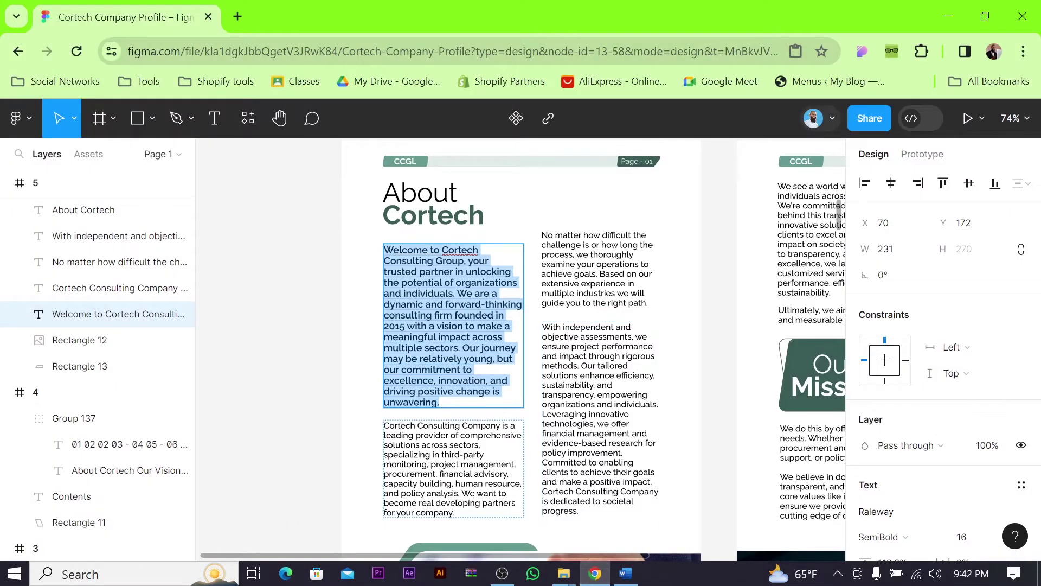
Go through the other About Cortech text blocks, selecting all text in the "With independent" and "No matter how difficult" paragraphs.
{"action": "left_click", "coordinate": [409, 435]}
{"action": "left_click", "coordinate": [545, 255]}
{"action": "left_click", "coordinate": [594, 404]}
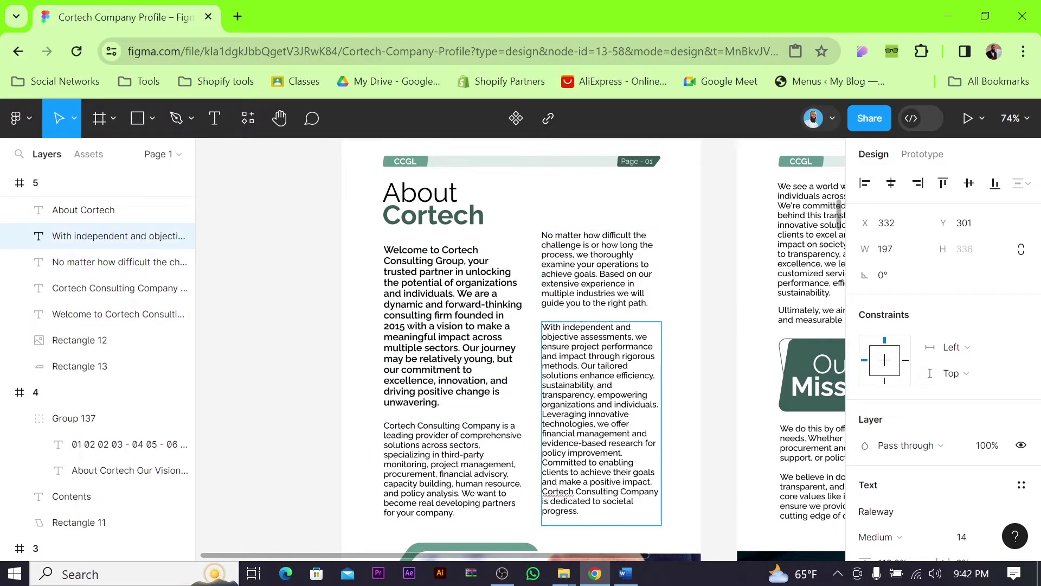
{"action": "key", "text": "ctrl+a"}
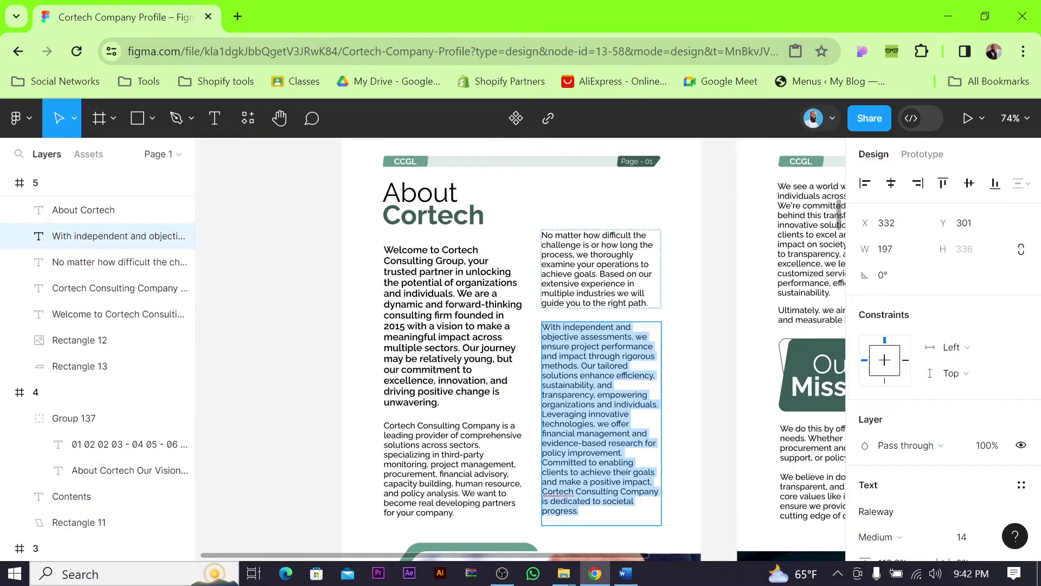
{"action": "double_click", "coordinate": [596, 293]}
{"action": "key", "text": "ctrl+a"}
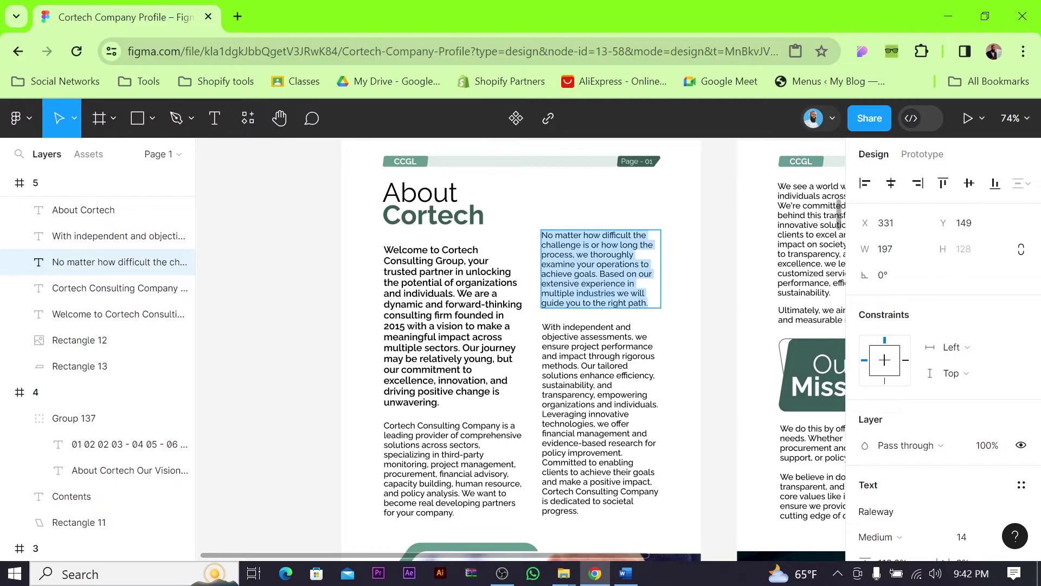
Change the fill of the page-number tag in the About Cortech page header to 4FDFC4.
{"action": "double_click", "coordinate": [638, 161]}
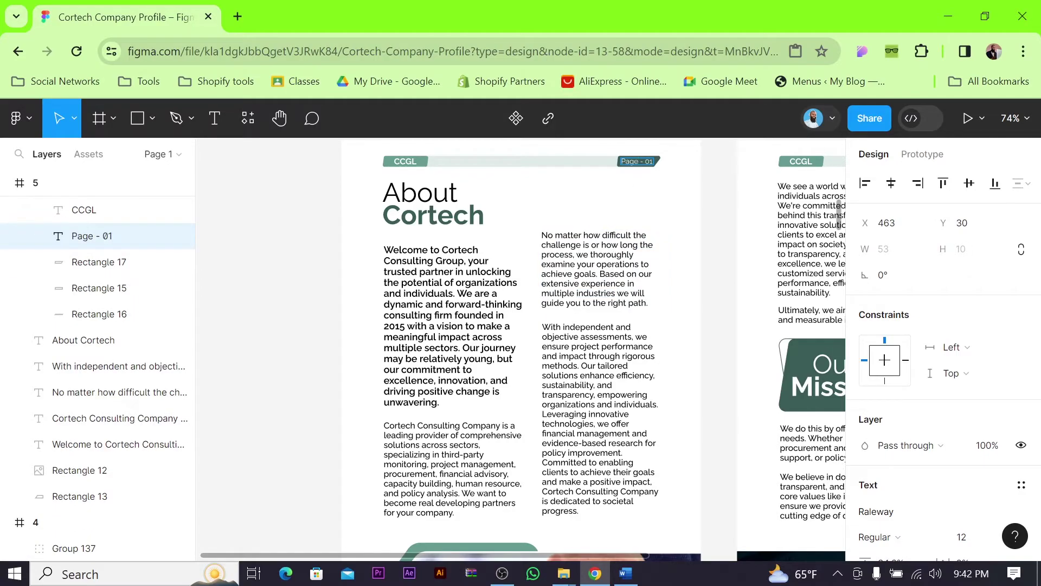
{"action": "key", "text": "Escape"}
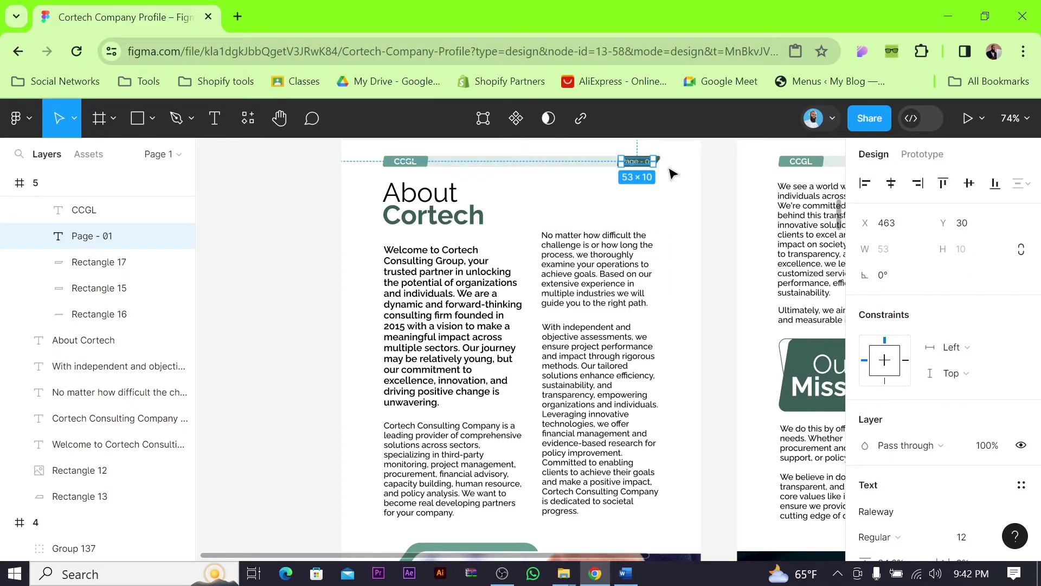
{"action": "scroll", "coordinate": [671, 172], "scroll_direction": "up", "scroll_amount": 5}
{"action": "scroll", "coordinate": [678, 287], "scroll_direction": "up", "scroll_amount": 4}
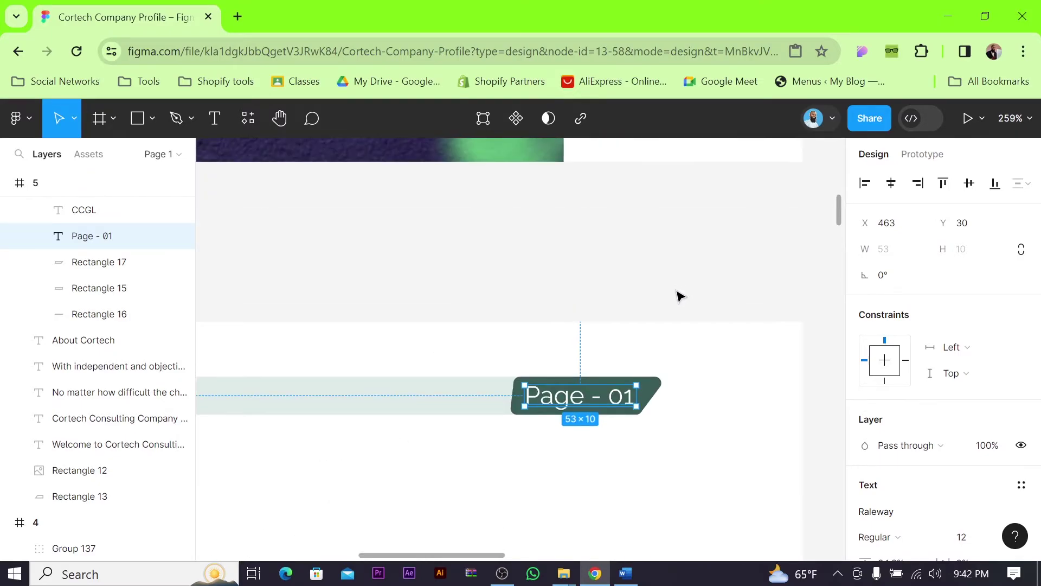
{"action": "left_click", "coordinate": [650, 391]}
{"action": "scroll", "coordinate": [704, 463], "scroll_direction": "down", "scroll_amount": 2}
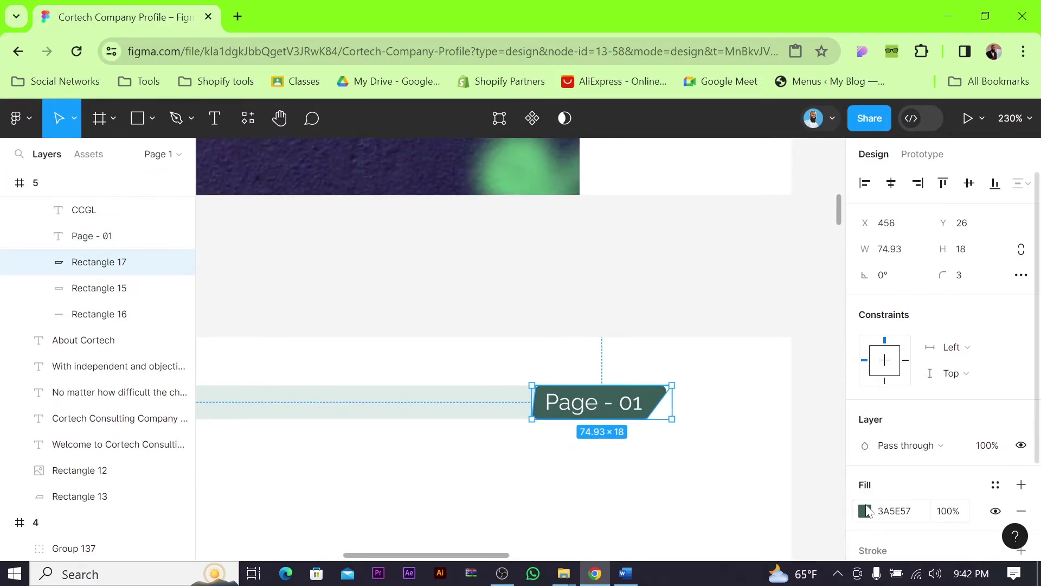
{"action": "left_click", "coordinate": [865, 510]}
{"action": "left_click", "coordinate": [777, 229]}
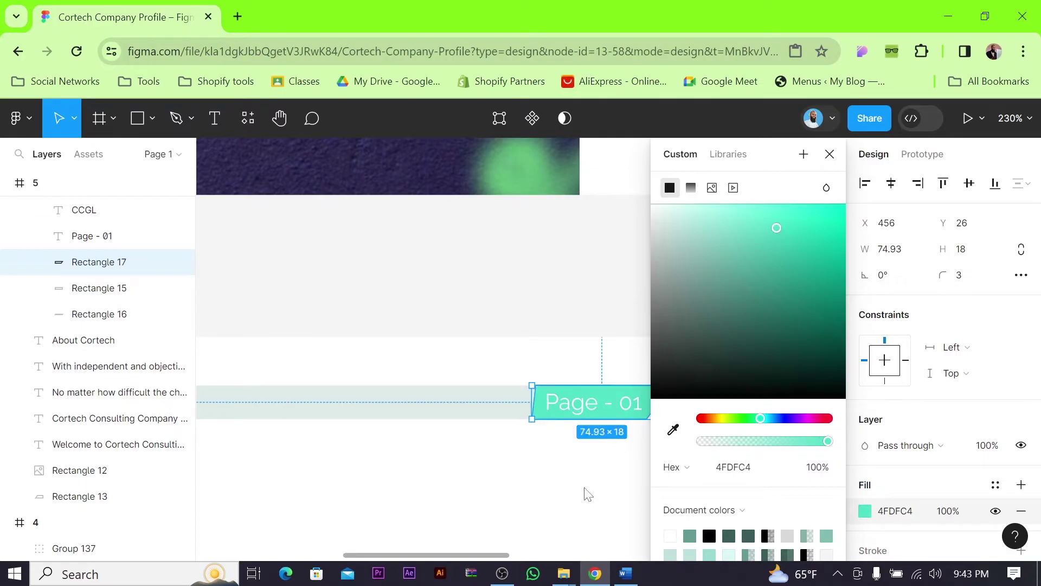
{"action": "left_click", "coordinate": [593, 495]}
Replace the CCGL label in the About Cortech page header with the placeholder text "dddd".
{"action": "scroll", "coordinate": [593, 495], "scroll_direction": "down", "scroll_amount": 5}
{"action": "scroll", "coordinate": [535, 481], "scroll_direction": "down", "scroll_amount": 3}
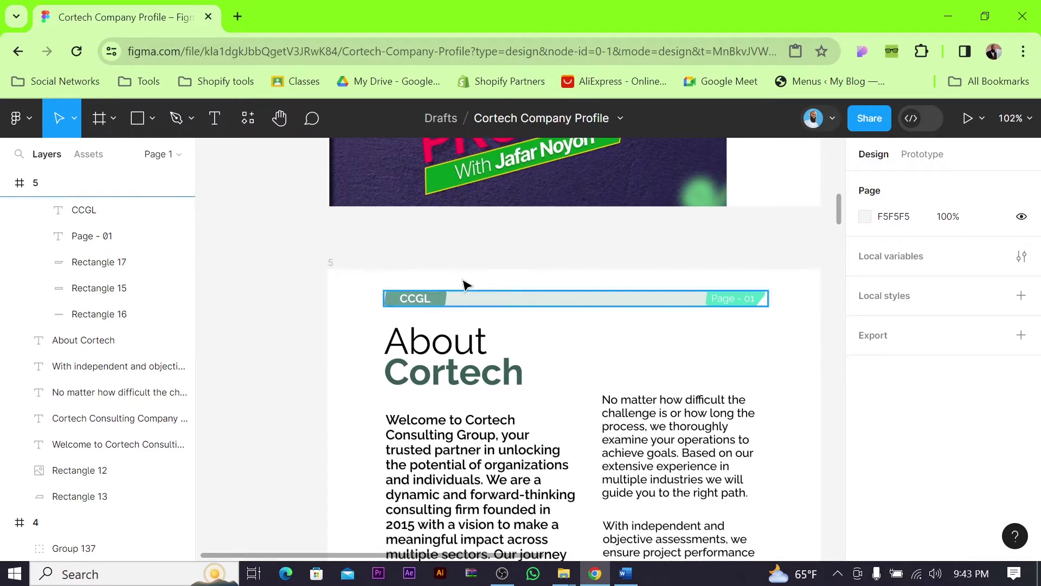
{"action": "left_click", "coordinate": [433, 306]}
{"action": "double_click", "coordinate": [421, 301]}
{"action": "double_click", "coordinate": [421, 301]}
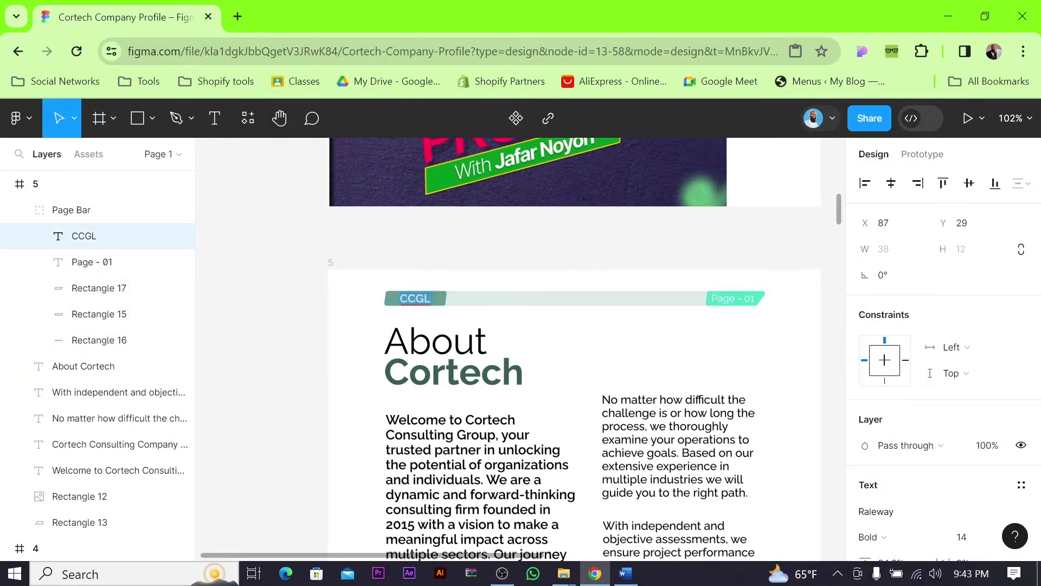
{"action": "type", "text": "dddd"}
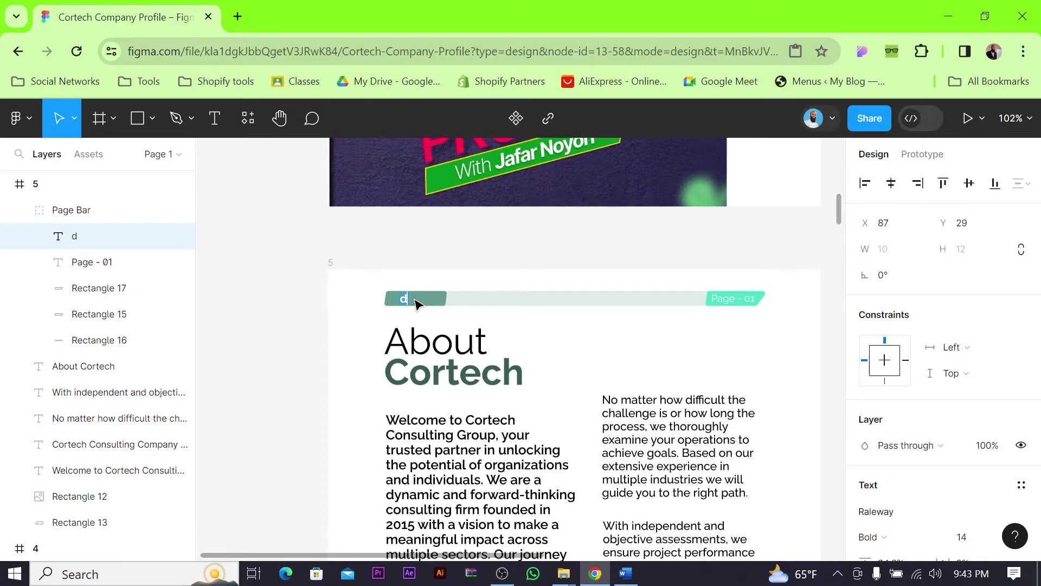
{"action": "scroll", "coordinate": [624, 336], "scroll_direction": "down", "scroll_amount": 1}
{"action": "key", "text": "super"}
{"action": "left_click", "coordinate": [624, 336]}
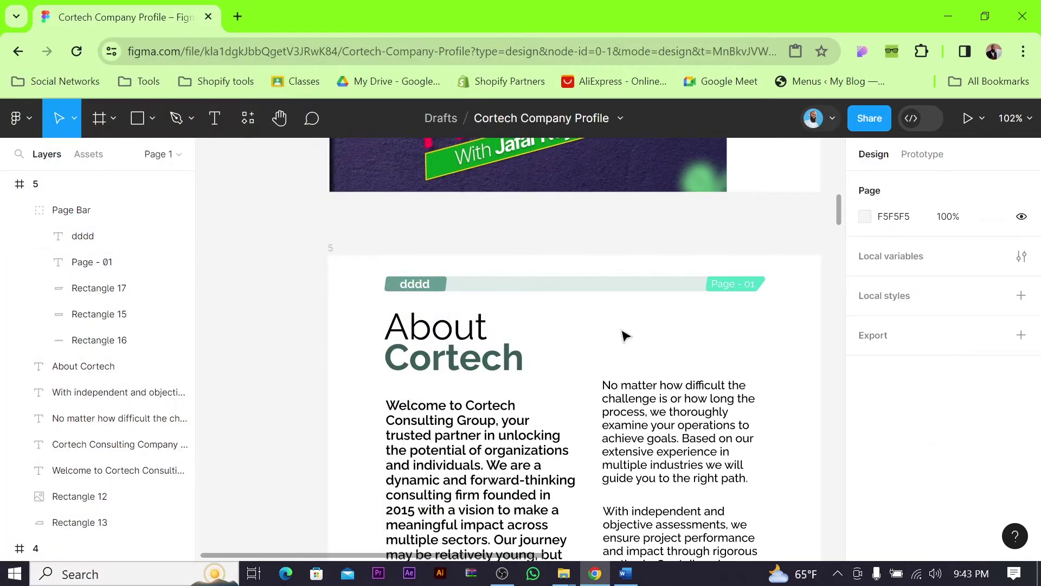
Recolor only the word "Vision" in the Our Vision heading to AC4747.
{"action": "scroll", "coordinate": [624, 337], "scroll_direction": "down", "scroll_amount": 10}
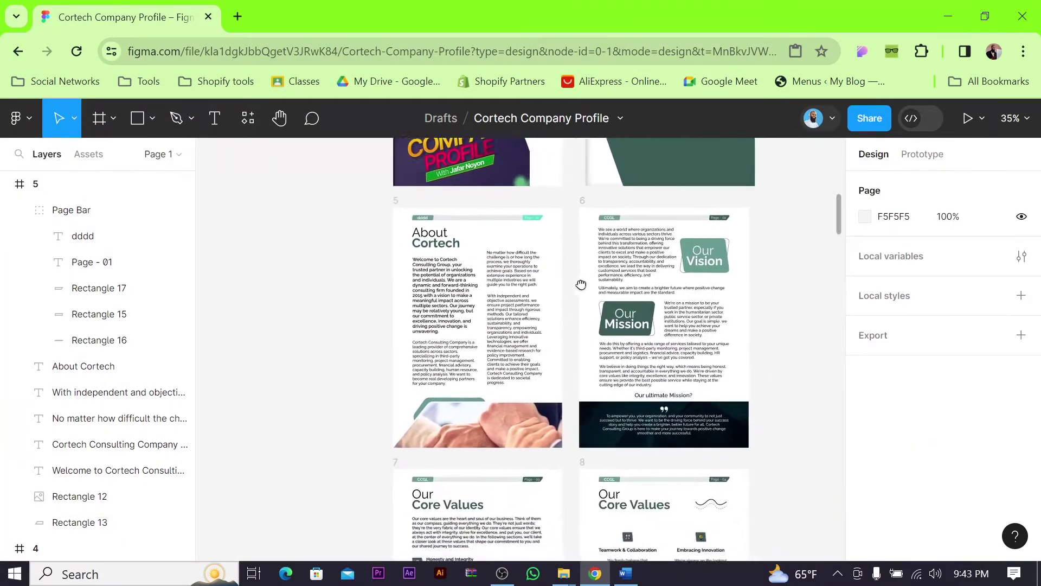
{"action": "scroll", "coordinate": [572, 250], "scroll_direction": "up", "scroll_amount": 5}
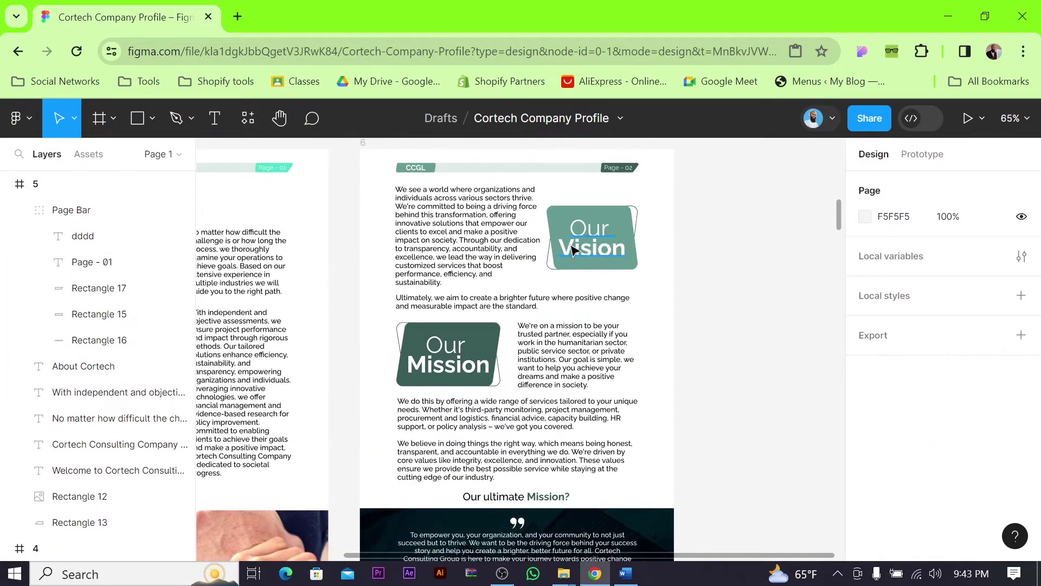
{"action": "scroll", "coordinate": [572, 249], "scroll_direction": "up", "scroll_amount": 3}
{"action": "left_click", "coordinate": [652, 197]}
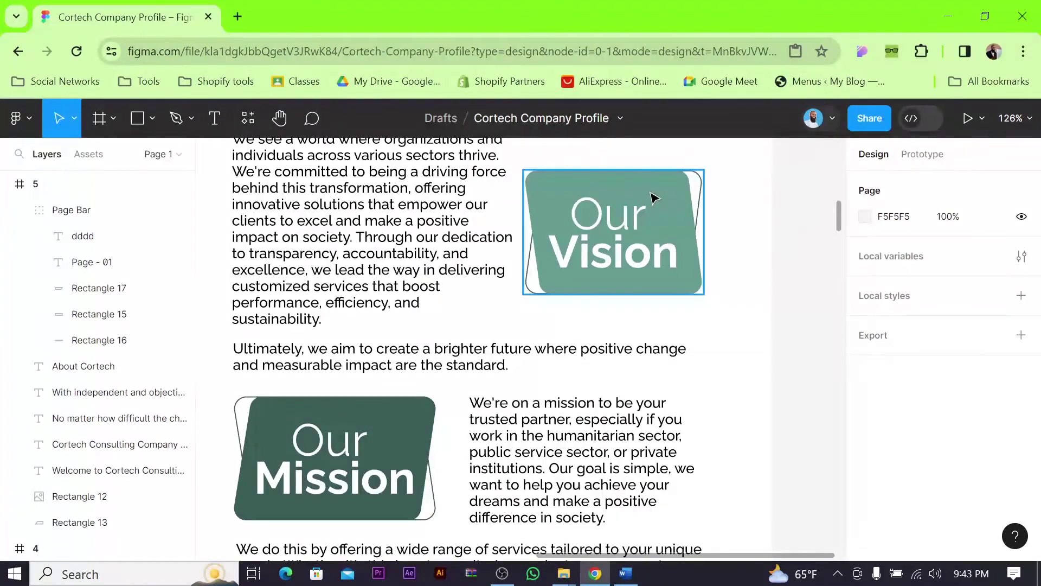
{"action": "double_click", "coordinate": [612, 224]}
{"action": "double_click", "coordinate": [617, 250]}
{"action": "double_click", "coordinate": [613, 250]}
{"action": "scroll", "coordinate": [898, 328], "scroll_direction": "down", "scroll_amount": 5}
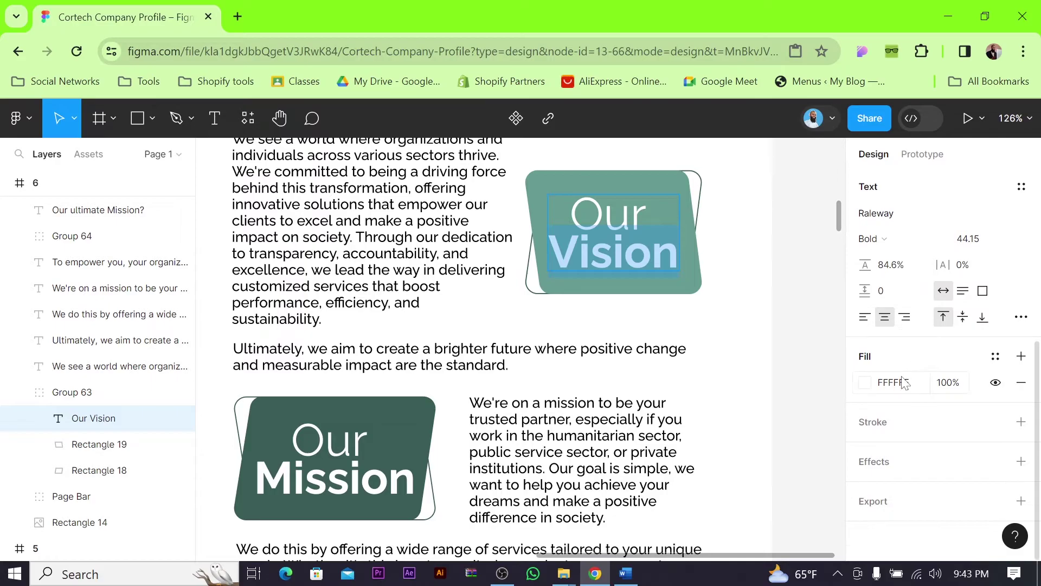
{"action": "left_click", "coordinate": [865, 383]}
{"action": "left_click", "coordinate": [765, 272]}
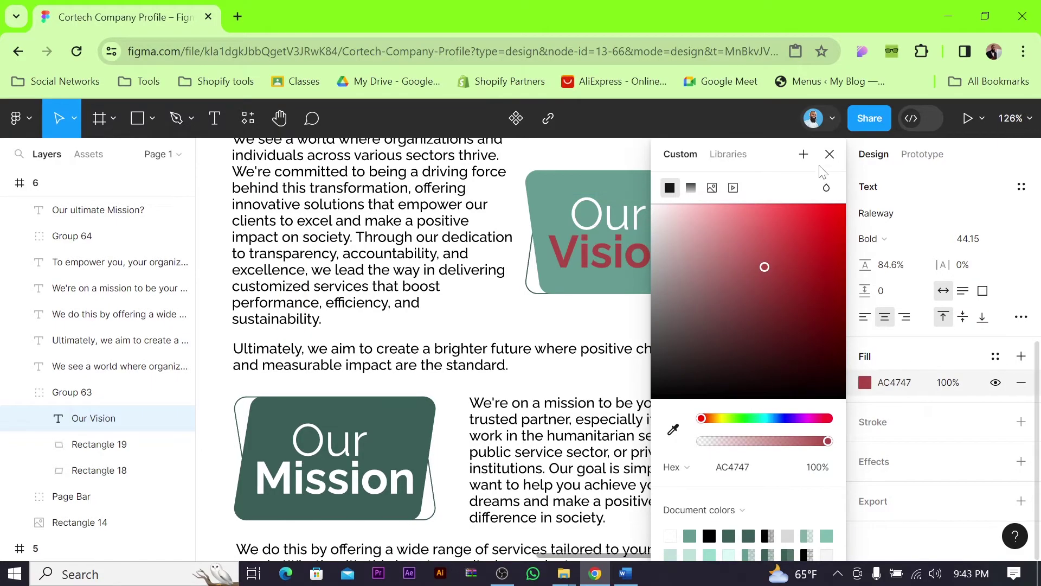
{"action": "left_click", "coordinate": [830, 154]}
Try replacing the dark background image behind the ultimate Mission quote with the "Get 5 editable Company Profile" picture from the Desktop.
{"action": "scroll", "coordinate": [635, 321], "scroll_direction": "down", "scroll_amount": 5}
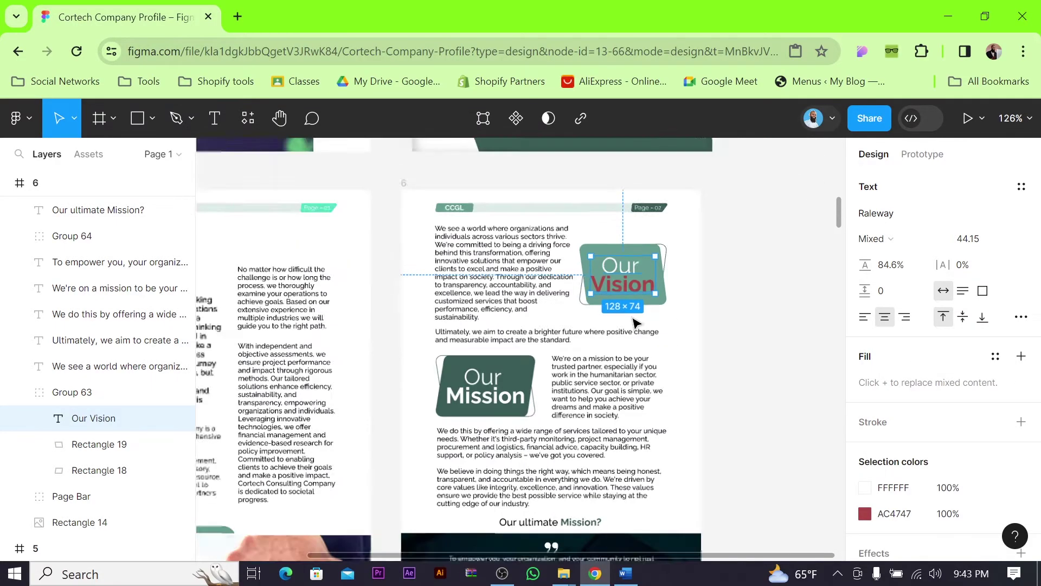
{"action": "scroll", "coordinate": [543, 396], "scroll_direction": "down", "scroll_amount": 3}
{"action": "scroll", "coordinate": [539, 418], "scroll_direction": "up", "scroll_amount": 5}
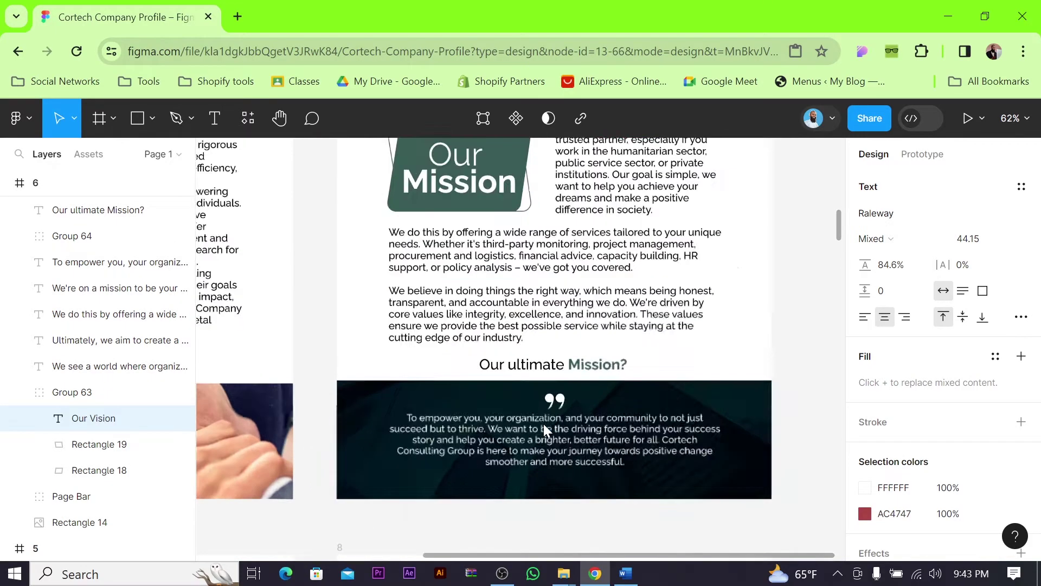
{"action": "left_click", "coordinate": [592, 411]}
{"action": "scroll", "coordinate": [695, 380], "scroll_direction": "down", "scroll_amount": 5}
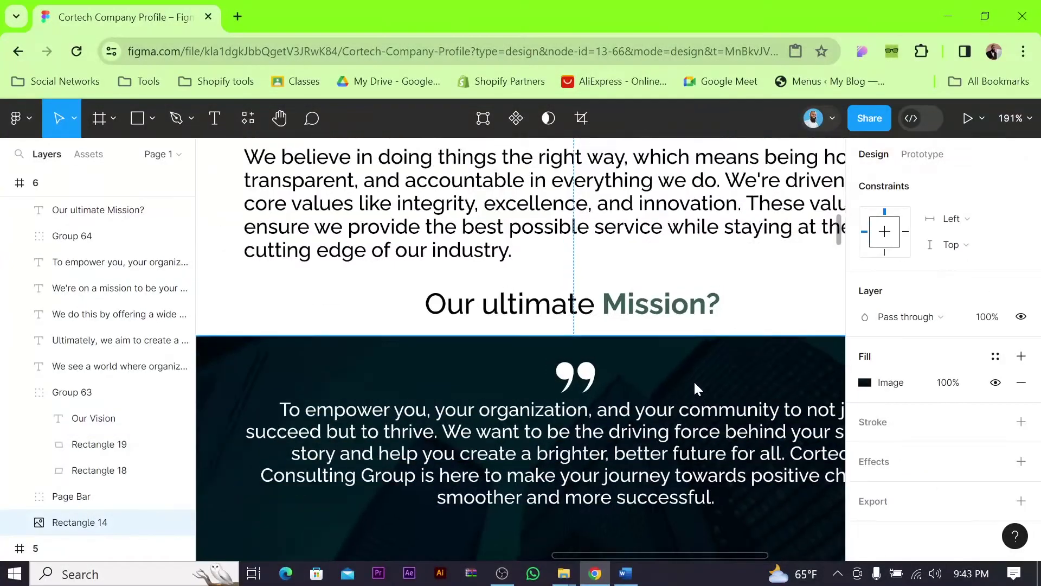
{"action": "mouse_move", "coordinate": [685, 377]}
{"action": "left_mouse_down"}
{"action": "mouse_move", "coordinate": [700, 323]}
{"action": "mouse_move", "coordinate": [711, 327]}
{"action": "mouse_move", "coordinate": [708, 429]}
{"action": "mouse_move", "coordinate": [705, 375]}
{"action": "left_mouse_up"}
{"action": "scroll", "coordinate": [705, 377], "scroll_direction": "down", "scroll_amount": 5}
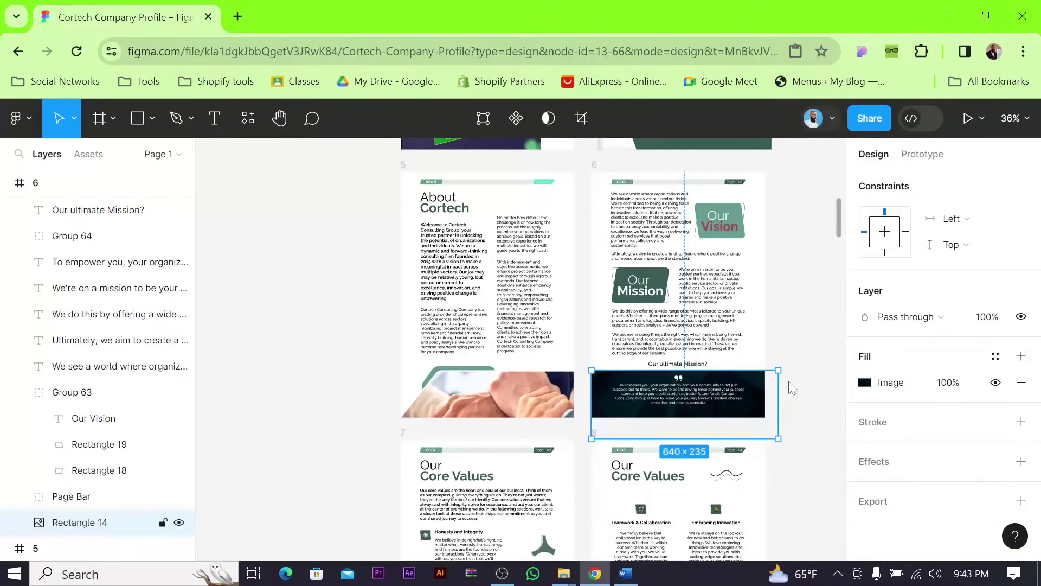
{"action": "left_click", "coordinate": [864, 384]}
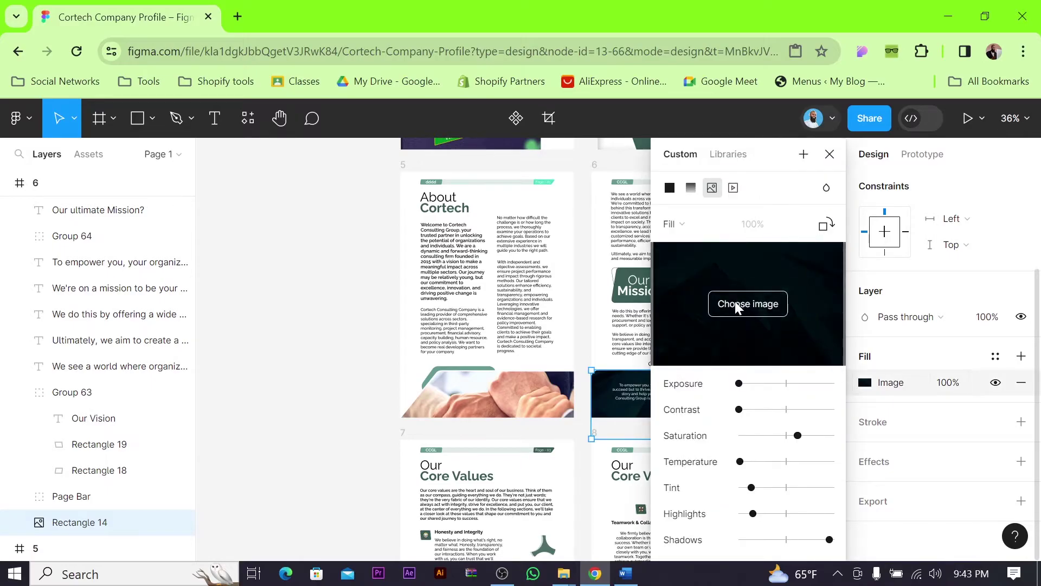
{"action": "left_click", "coordinate": [736, 307]}
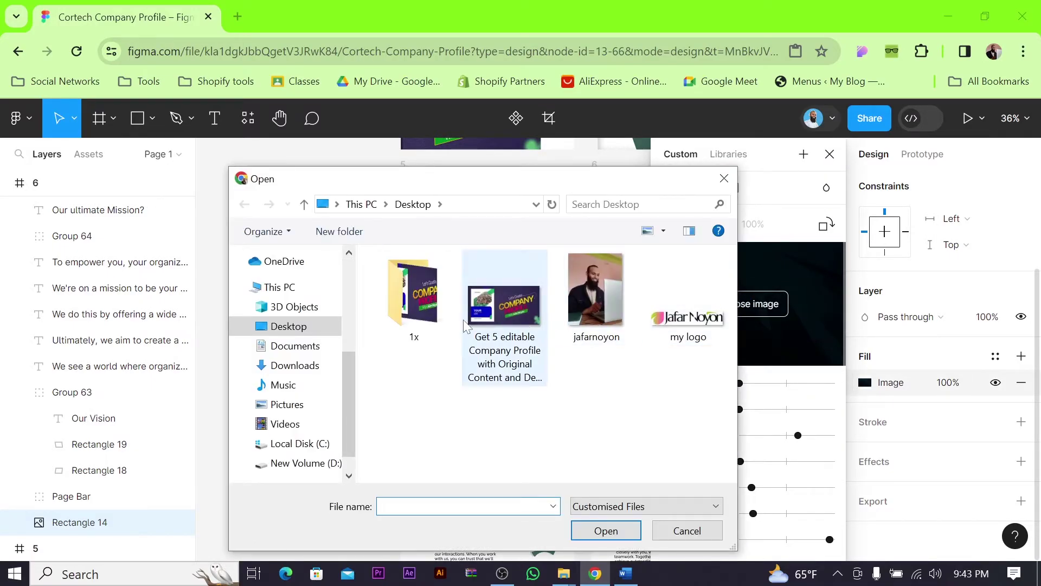
{"action": "left_click", "coordinate": [467, 325]}
{"action": "left_click", "coordinate": [605, 530]}
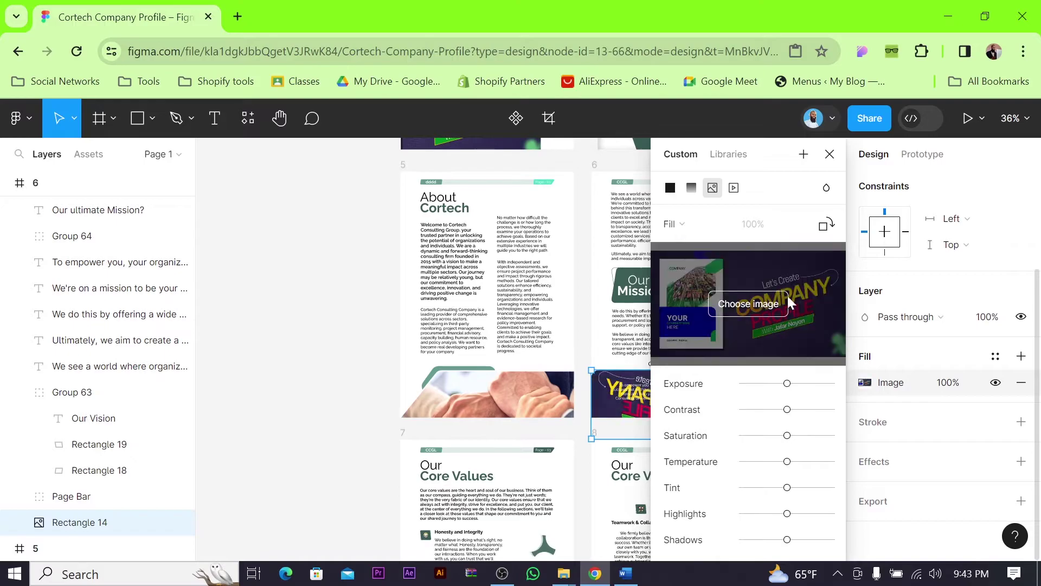
{"action": "left_click", "coordinate": [830, 154]}
{"action": "scroll", "coordinate": [663, 401], "scroll_direction": "up", "scroll_amount": 5}
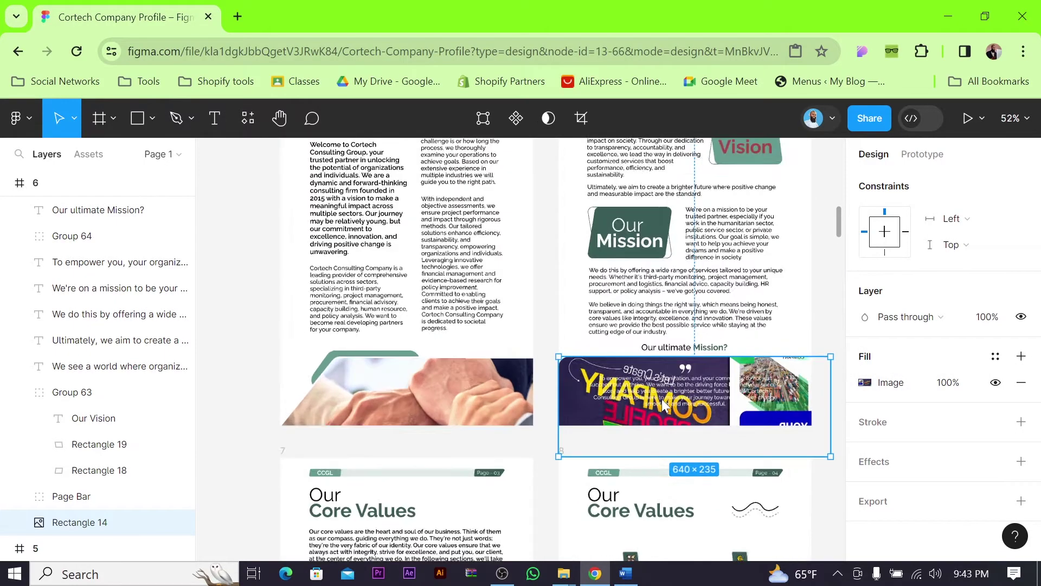
{"action": "scroll", "coordinate": [662, 404], "scroll_direction": "down", "scroll_amount": 6}
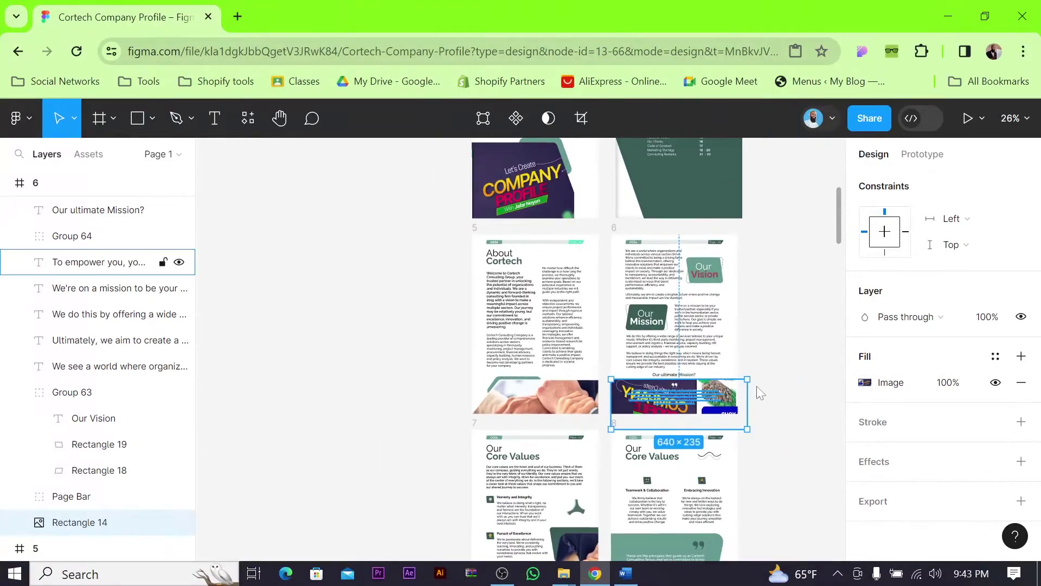
Undo the image replacement behind the ultimate Mission quote and deselect the background rectangle.
{"action": "left_click", "coordinate": [785, 385]}
{"action": "key", "text": "ctrl+z"}
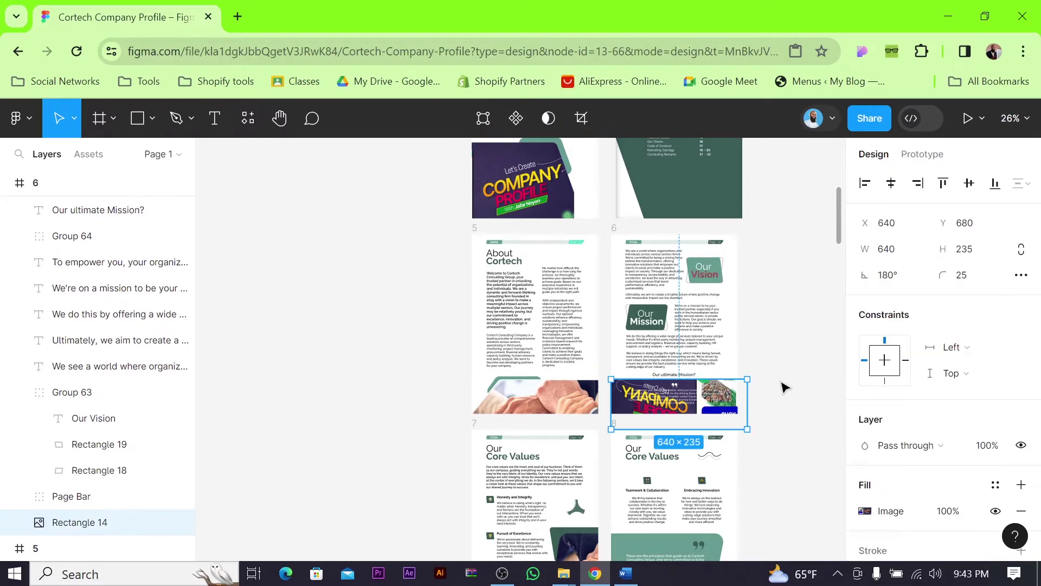
{"action": "key", "text": "Return"}
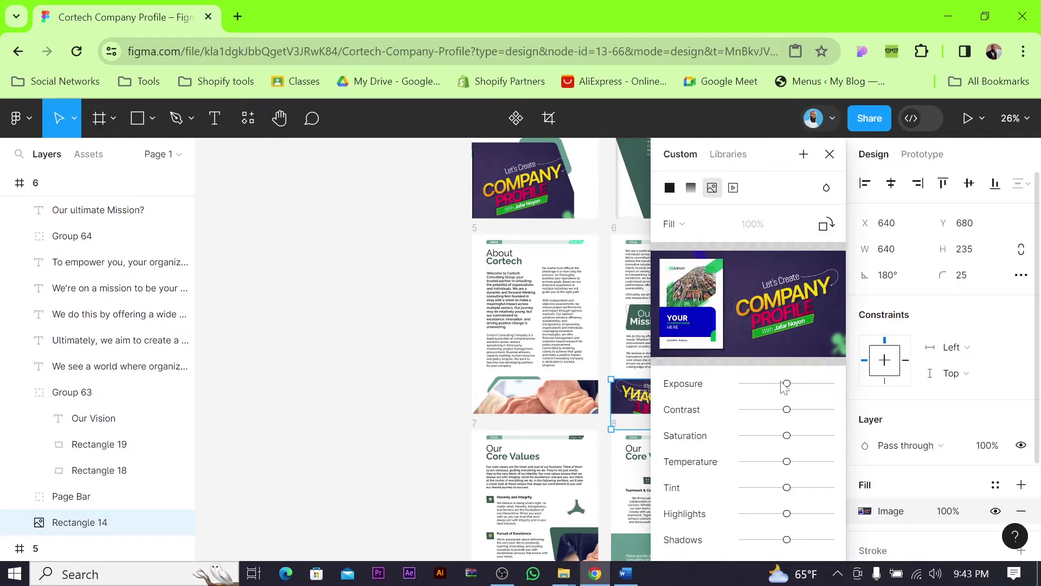
{"action": "left_click", "coordinate": [830, 154]}
{"action": "key", "text": "ctrl+z"}
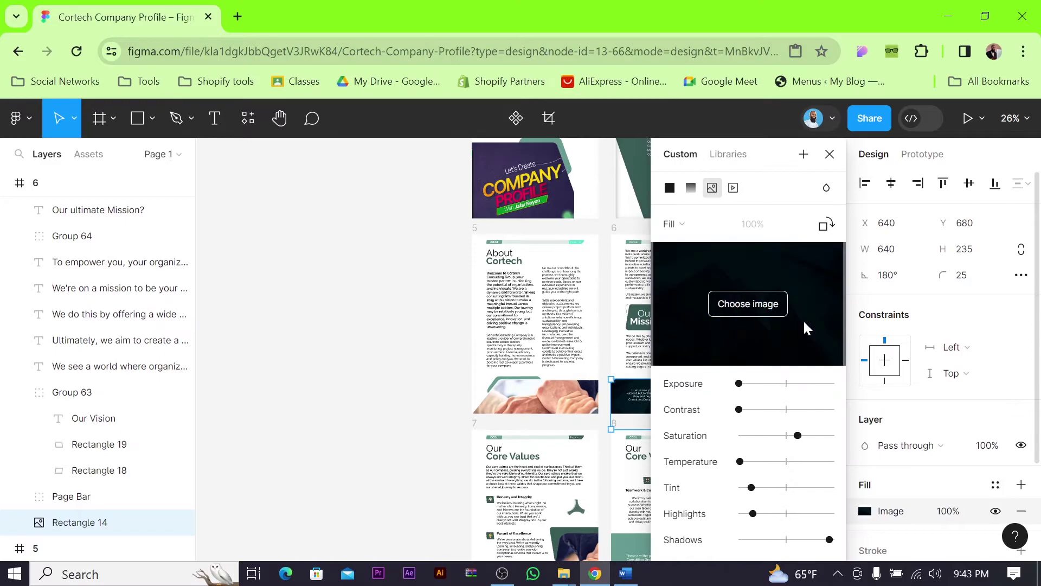
{"action": "left_click", "coordinate": [830, 154]}
{"action": "left_click", "coordinate": [781, 347]}
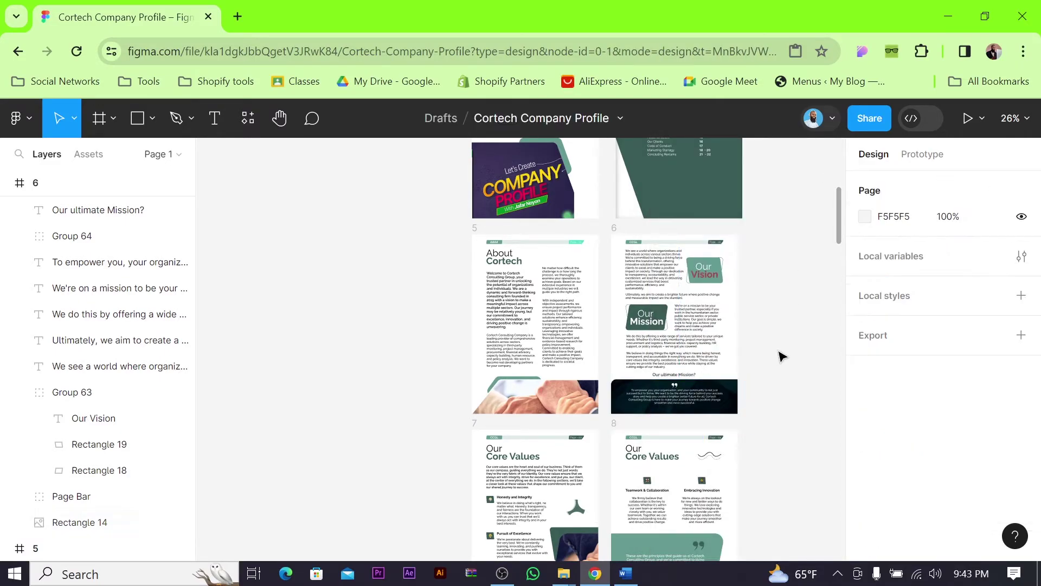
Try replacing the handshake icon beside Honesty and Integrity on the Core Values page with the "my logo" image.
{"action": "scroll", "coordinate": [780, 354], "scroll_direction": "down", "scroll_amount": 3}
{"action": "scroll", "coordinate": [539, 356], "scroll_direction": "up", "scroll_amount": 5}
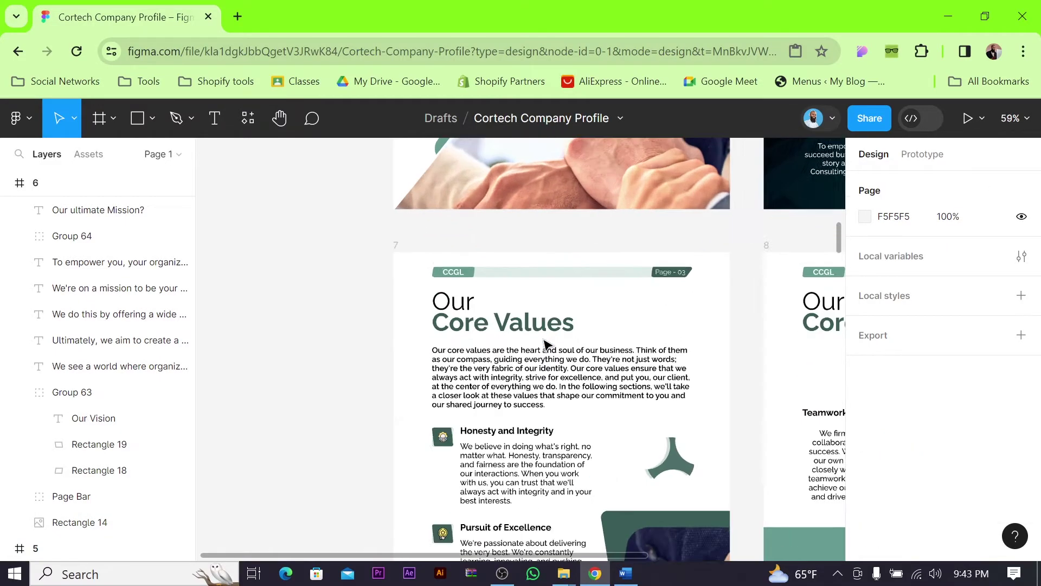
{"action": "scroll", "coordinate": [500, 403], "scroll_direction": "down", "scroll_amount": 2}
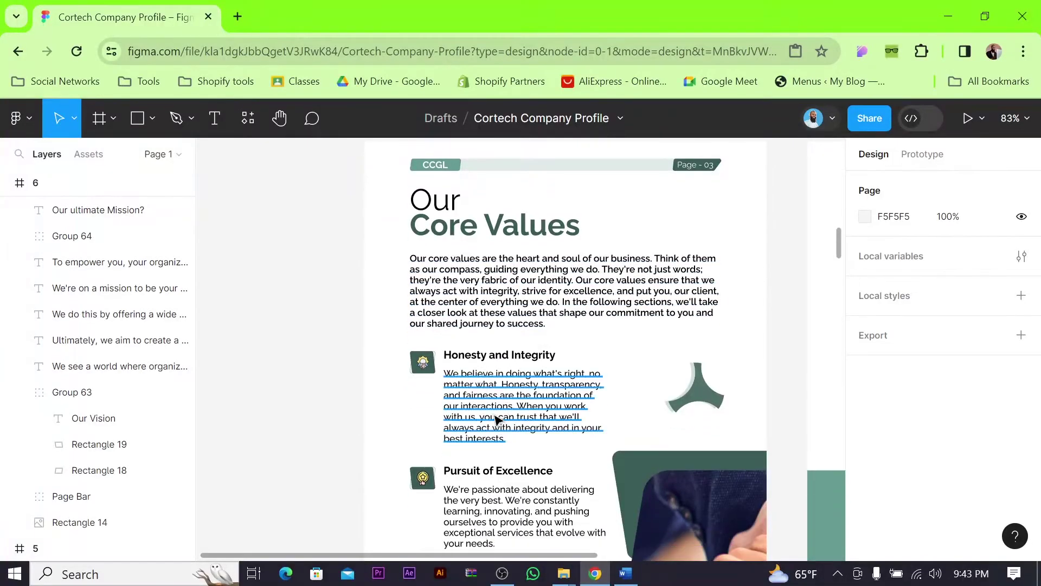
{"action": "scroll", "coordinate": [425, 342], "scroll_direction": "up", "scroll_amount": 5}
{"action": "left_click", "coordinate": [425, 317]}
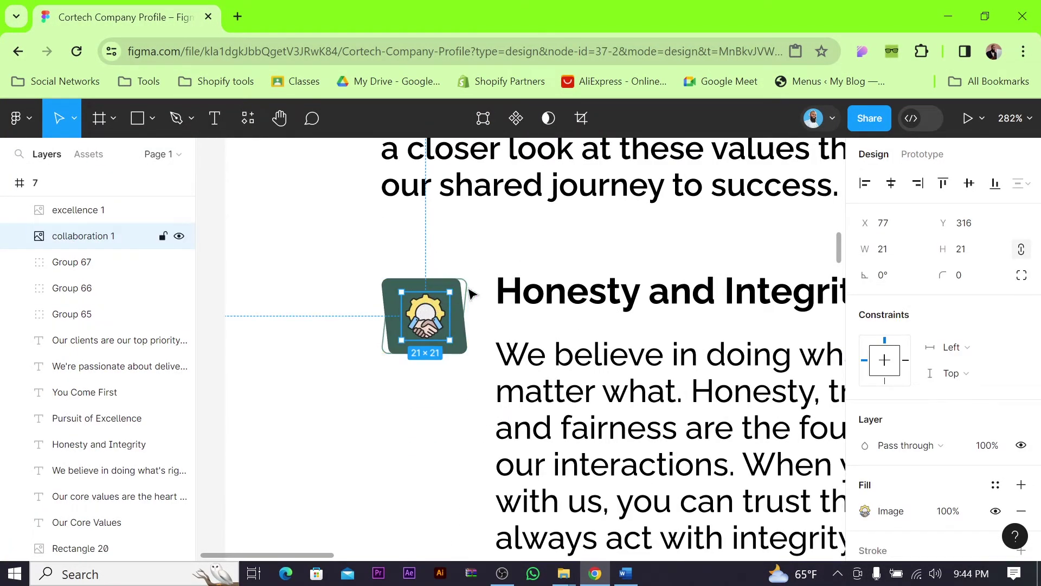
{"action": "scroll", "coordinate": [428, 326], "scroll_direction": "up", "scroll_amount": 5}
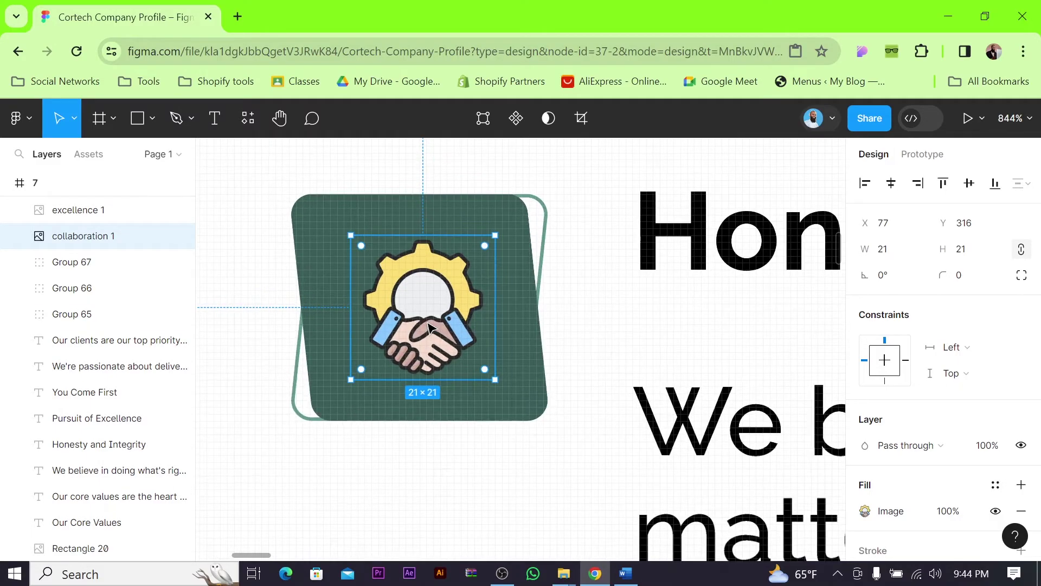
{"action": "left_click", "coordinate": [866, 512]}
{"action": "left_click", "coordinate": [746, 308]}
{"action": "left_click", "coordinate": [676, 324]}
{"action": "left_click", "coordinate": [605, 530]}
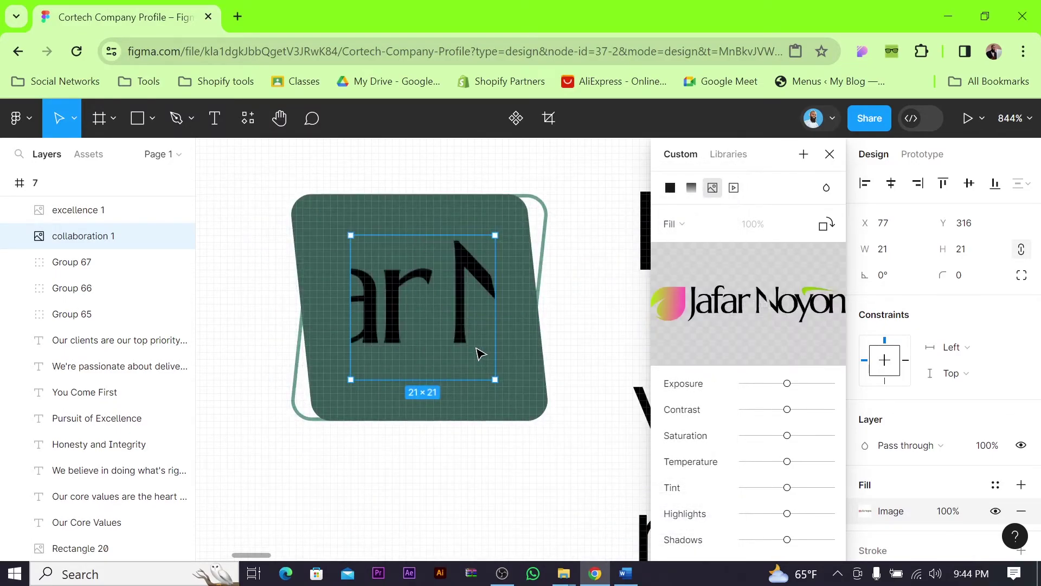
{"action": "scroll", "coordinate": [529, 312], "scroll_direction": "down", "scroll_amount": 5}
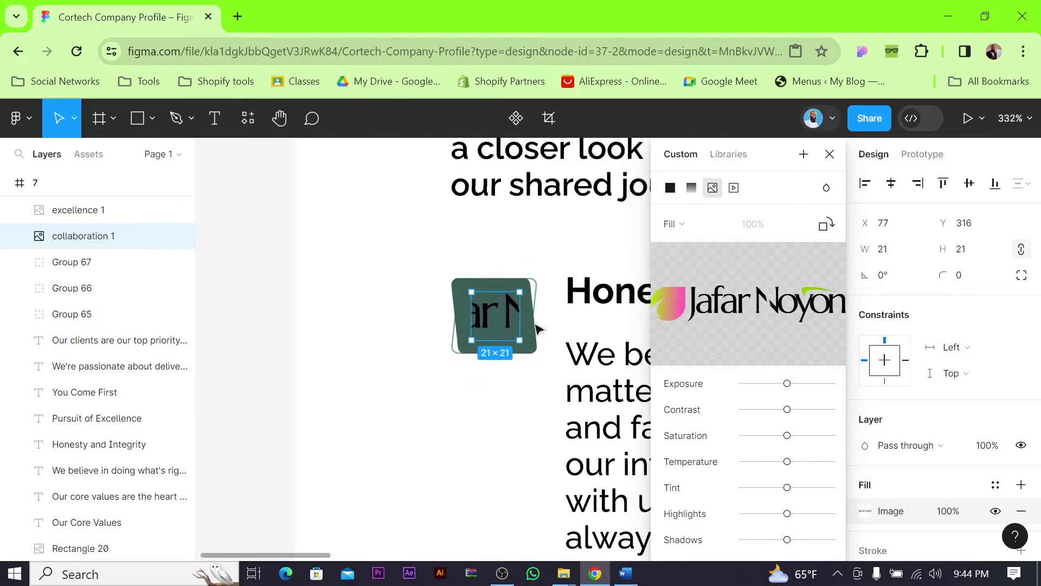
Undo the logo replacement on the icon beside Honesty and Integrity.
{"action": "left_click", "coordinate": [400, 265]}
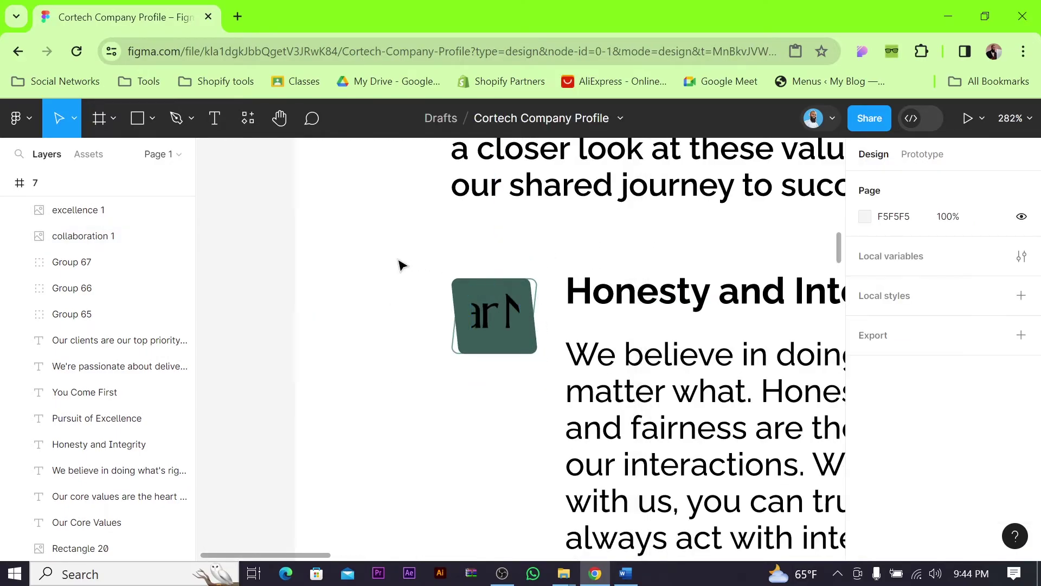
{"action": "double_click", "coordinate": [518, 317]}
{"action": "key", "text": "ctrl+z"}
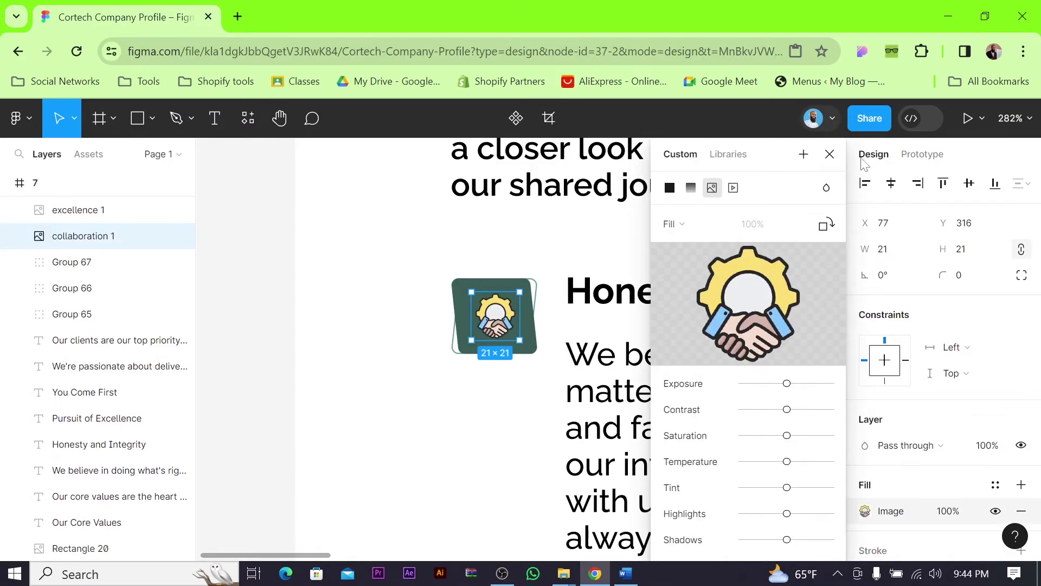
Close the image fill settings and select the large handshake photo on the Core Values page.
{"action": "left_click", "coordinate": [829, 154]}
{"action": "scroll", "coordinate": [751, 386], "scroll_direction": "down", "scroll_amount": 5}
{"action": "left_click_drag", "start_coordinate": [752, 386], "coordinate": [576, 219]}
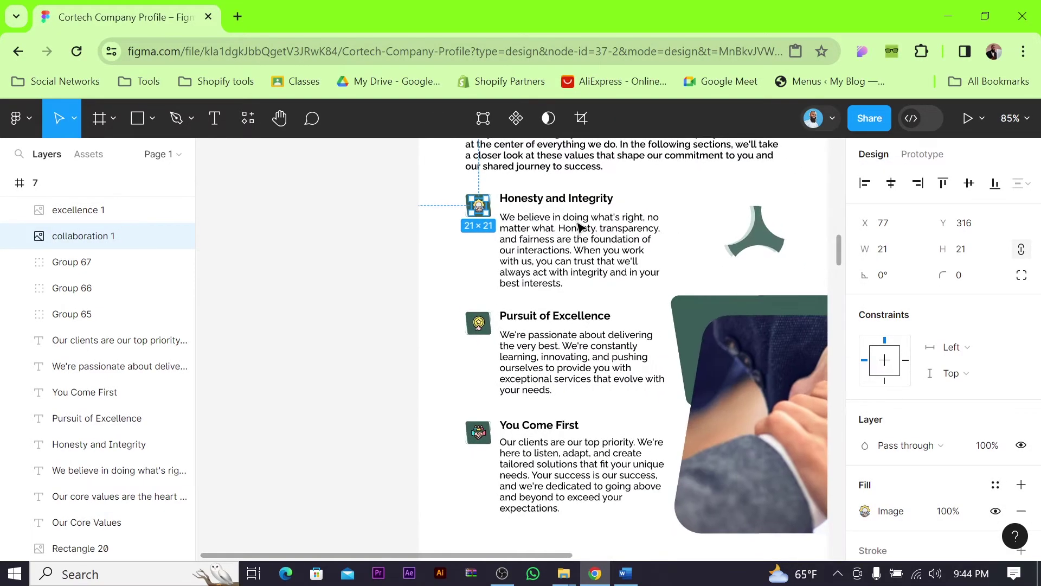
{"action": "scroll", "coordinate": [576, 219], "scroll_direction": "down", "scroll_amount": 4}
{"action": "scroll", "coordinate": [588, 368], "scroll_direction": "right", "scroll_amount": 2}
{"action": "left_click", "coordinate": [589, 367]}
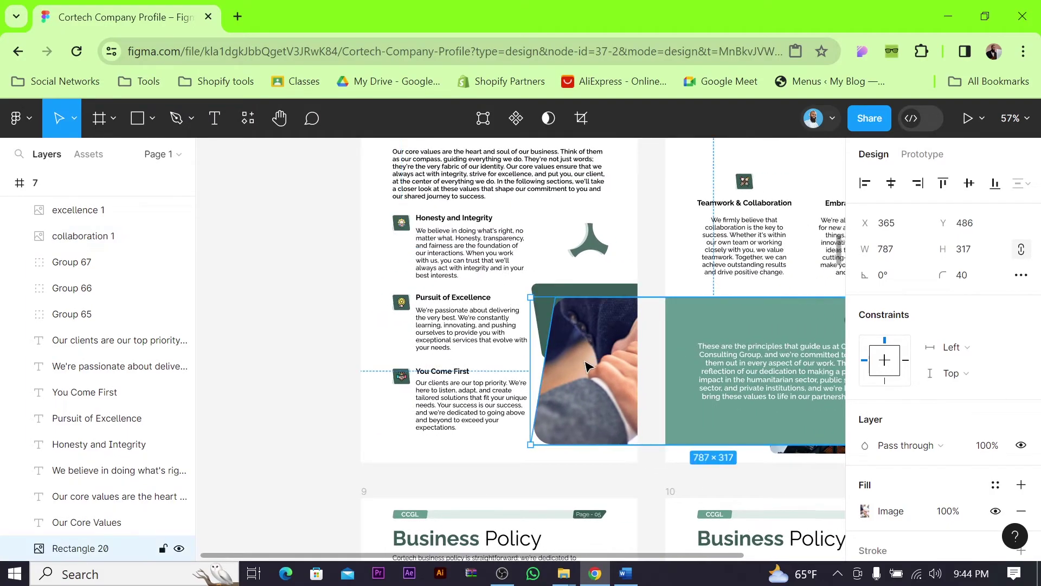
Examine the Business Policy page, checking the Client-Centric Approach icon and the circle behind it as separate objects.
{"action": "scroll", "coordinate": [621, 361], "scroll_direction": "down", "scroll_amount": 4}
{"action": "scroll", "coordinate": [659, 386], "scroll_direction": "down", "scroll_amount": 3}
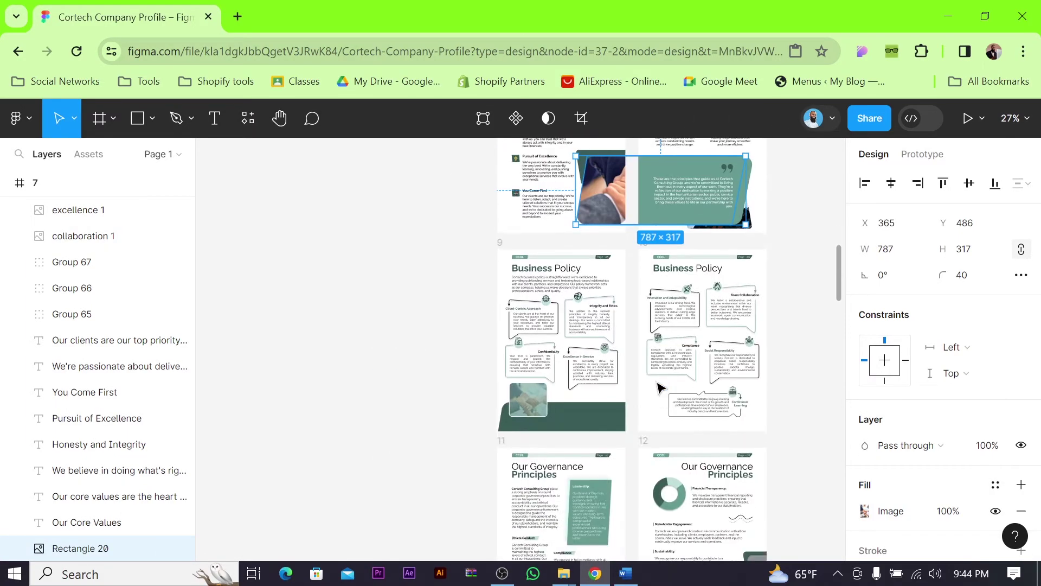
{"action": "scroll", "coordinate": [548, 324], "scroll_direction": "up", "scroll_amount": 6}
{"action": "scroll", "coordinate": [551, 286], "scroll_direction": "right", "scroll_amount": 3}
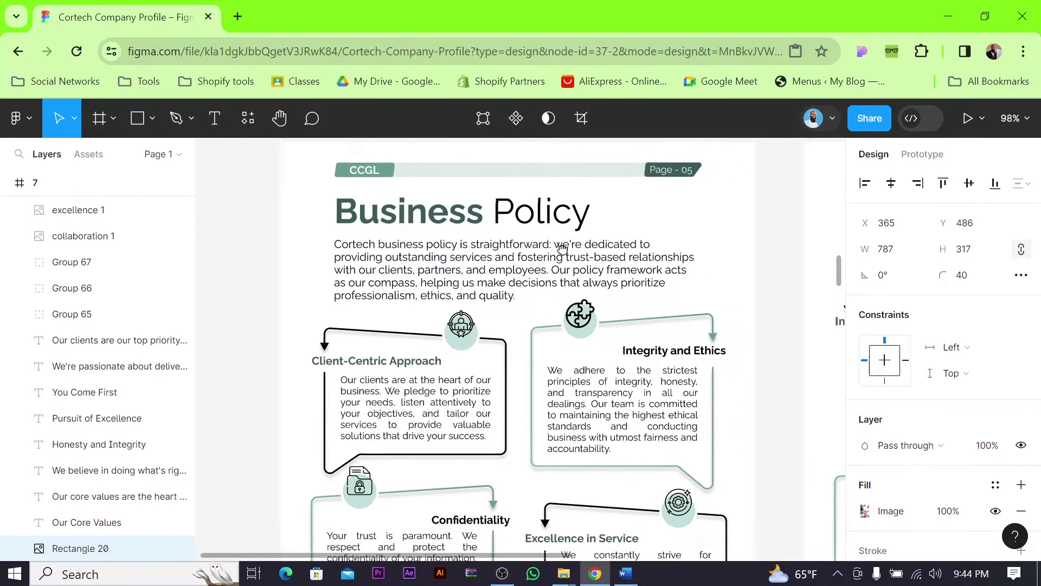
{"action": "scroll", "coordinate": [488, 326], "scroll_direction": "down", "scroll_amount": 3}
{"action": "scroll", "coordinate": [442, 352], "scroll_direction": "up", "scroll_amount": 6}
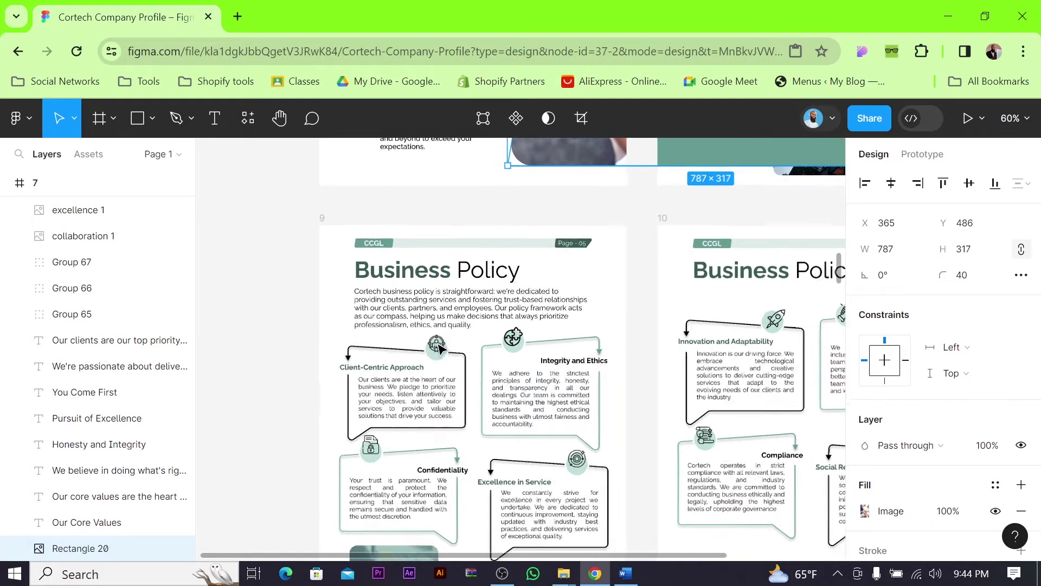
{"action": "left_click", "coordinate": [444, 354]}
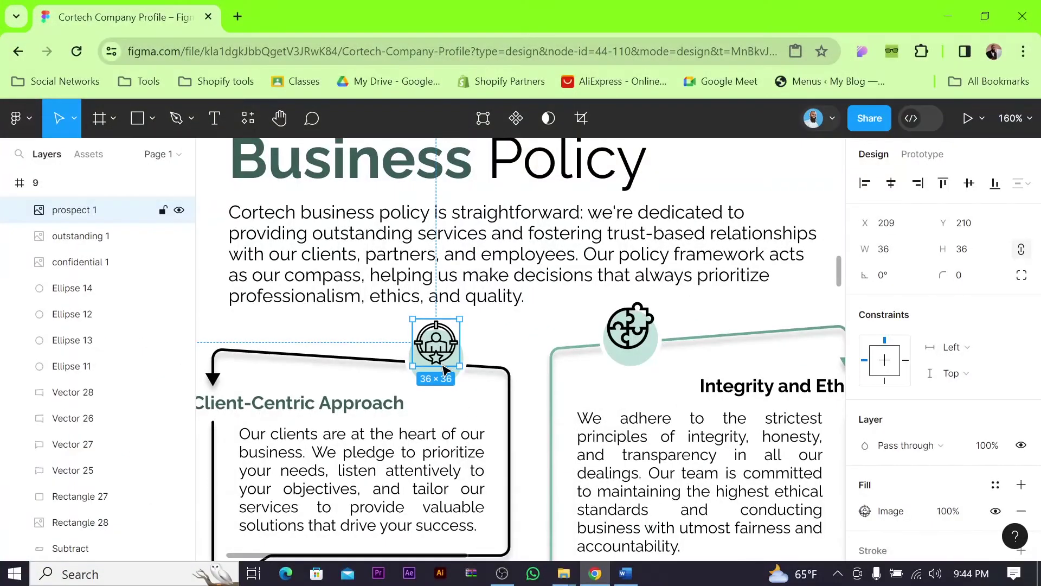
{"action": "left_click", "coordinate": [448, 382]}
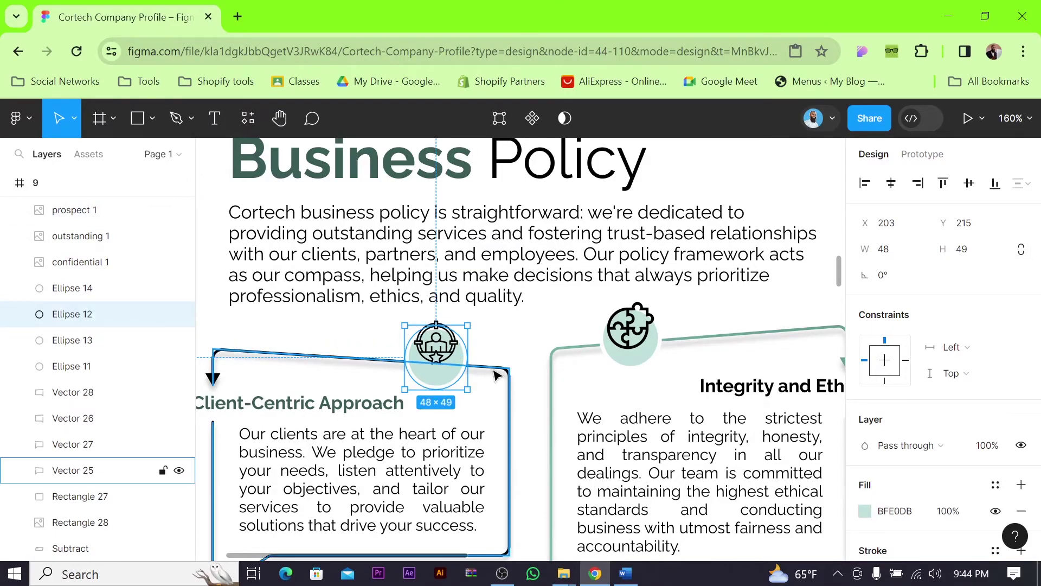
{"action": "key", "text": "Escape"}
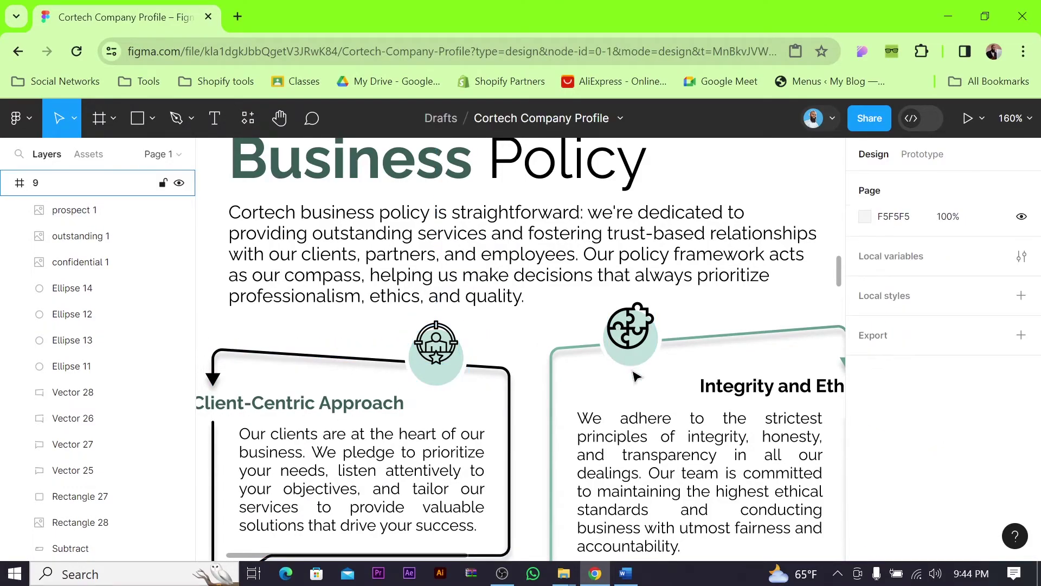
Look through the second Business Policy page, the Governance Principles pages and the Our Services overview page.
{"action": "scroll", "coordinate": [660, 407], "scroll_direction": "down", "scroll_amount": 6}
{"action": "scroll", "coordinate": [660, 408], "scroll_direction": "down", "scroll_amount": 2}
{"action": "scroll", "coordinate": [440, 505], "scroll_direction": "right", "scroll_amount": 5}
{"action": "scroll", "coordinate": [441, 506], "scroll_direction": "up", "scroll_amount": 2}
{"action": "scroll", "coordinate": [481, 259], "scroll_direction": "up", "scroll_amount": 4}
{"action": "scroll", "coordinate": [481, 259], "scroll_direction": "down", "scroll_amount": 8}
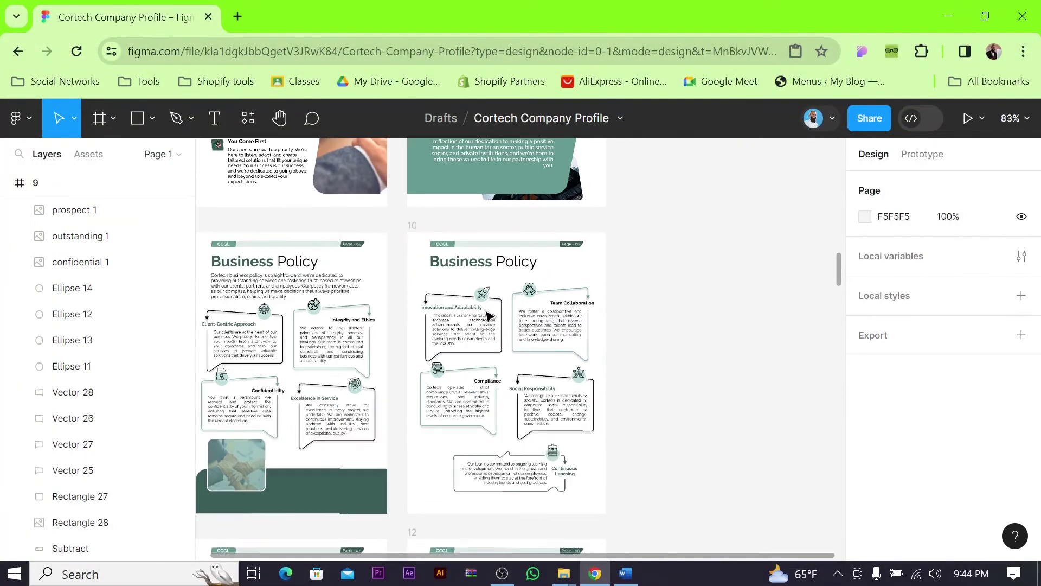
{"action": "scroll", "coordinate": [461, 326], "scroll_direction": "up", "scroll_amount": 10}
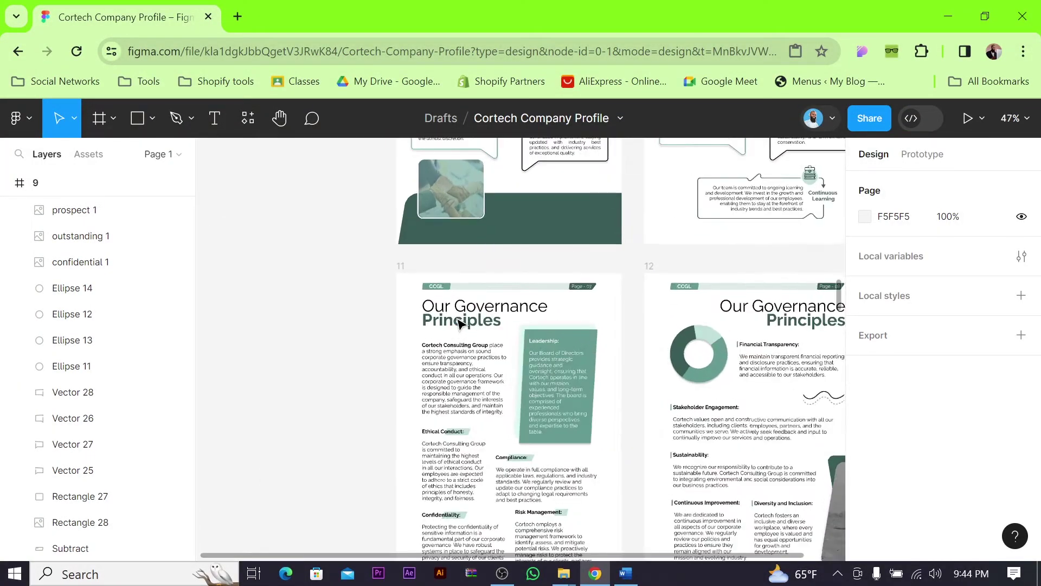
{"action": "scroll", "coordinate": [461, 325], "scroll_direction": "down", "scroll_amount": 10}
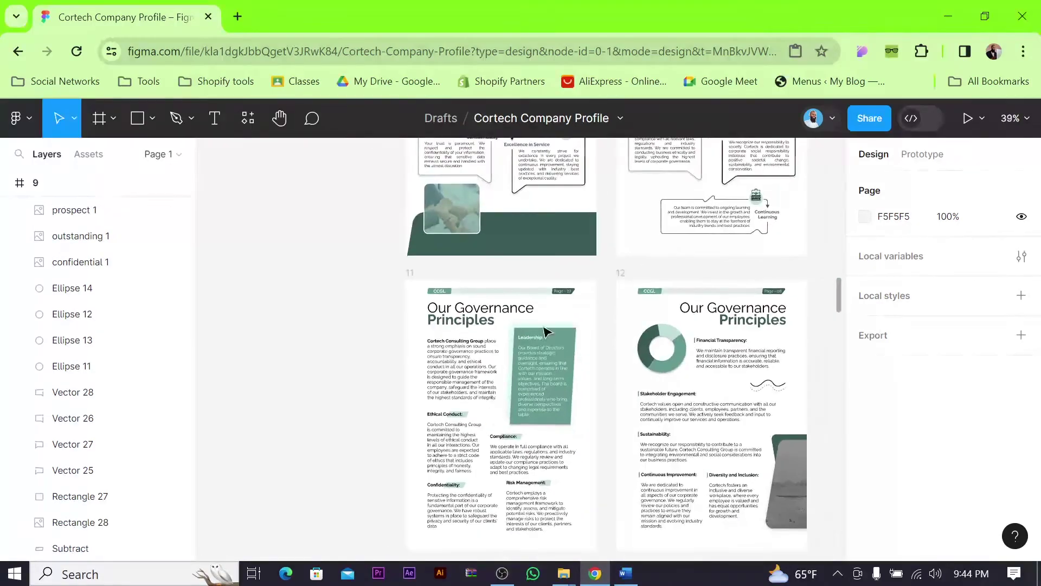
{"action": "scroll", "coordinate": [512, 307], "scroll_direction": "down", "scroll_amount": 2}
{"action": "scroll", "coordinate": [511, 307], "scroll_direction": "right", "scroll_amount": 5}
{"action": "scroll", "coordinate": [454, 413], "scroll_direction": "down", "scroll_amount": 4}
{"action": "scroll", "coordinate": [454, 412], "scroll_direction": "left", "scroll_amount": 3}
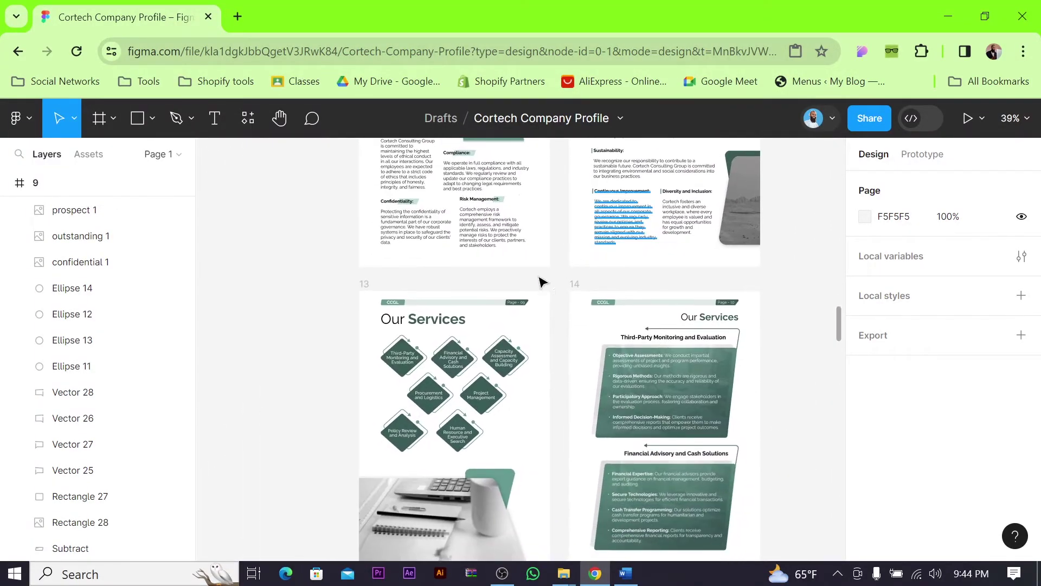
{"action": "scroll", "coordinate": [443, 327], "scroll_direction": "up", "scroll_amount": 6}
{"action": "scroll", "coordinate": [512, 247], "scroll_direction": "down", "scroll_amount": 1}
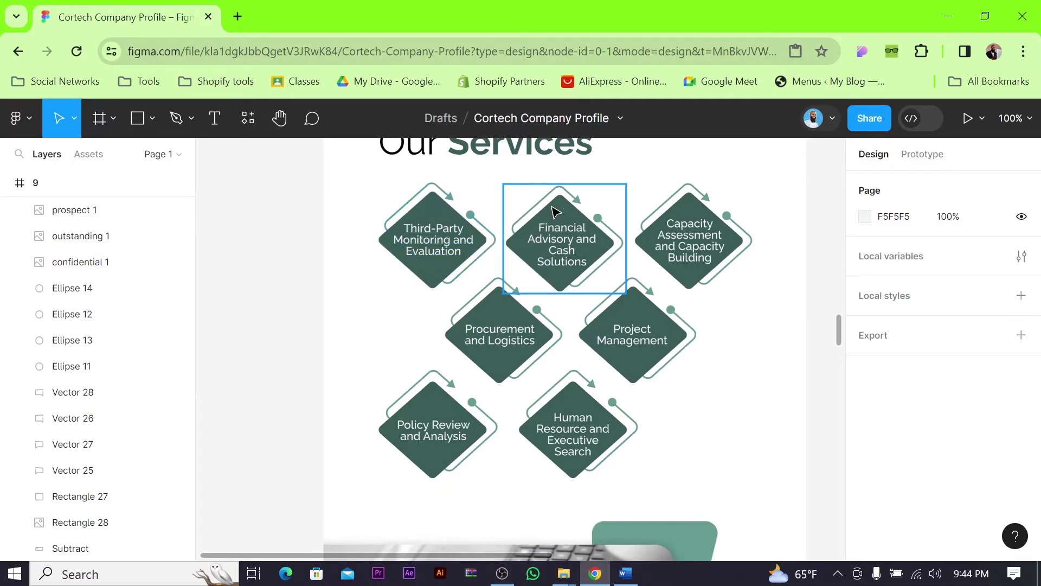
Change the stroke colour of the arrow outline around the Third-Party Monitoring and Evaluation diamond to 1AF0C8.
{"action": "left_click", "coordinate": [431, 186]}
{"action": "scroll", "coordinate": [890, 434], "scroll_direction": "down", "scroll_amount": 3}
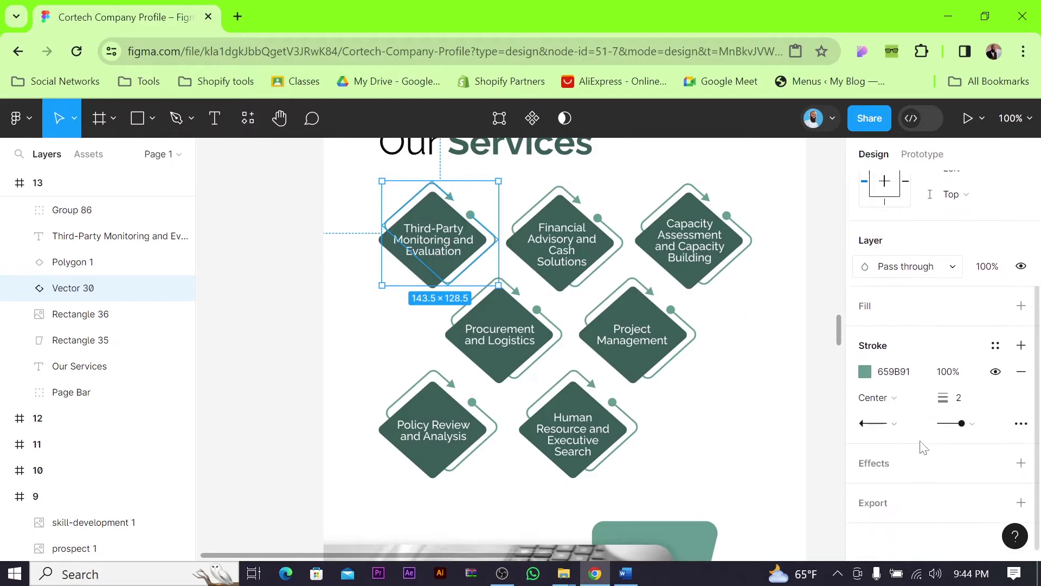
{"action": "left_click", "coordinate": [865, 370]}
{"action": "left_click_drag", "start_coordinate": [811, 236], "coordinate": [825, 214]}
{"action": "left_click", "coordinate": [830, 156]}
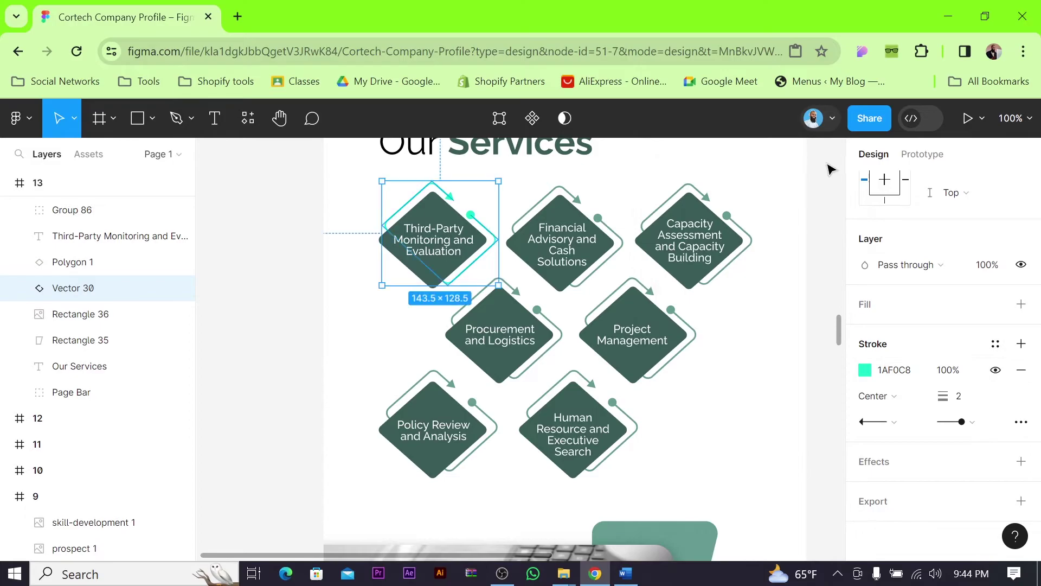
Change the stroke colour of the arrow outline around the Project Management diamond to blue and deselect it.
{"action": "left_click", "coordinate": [682, 306]}
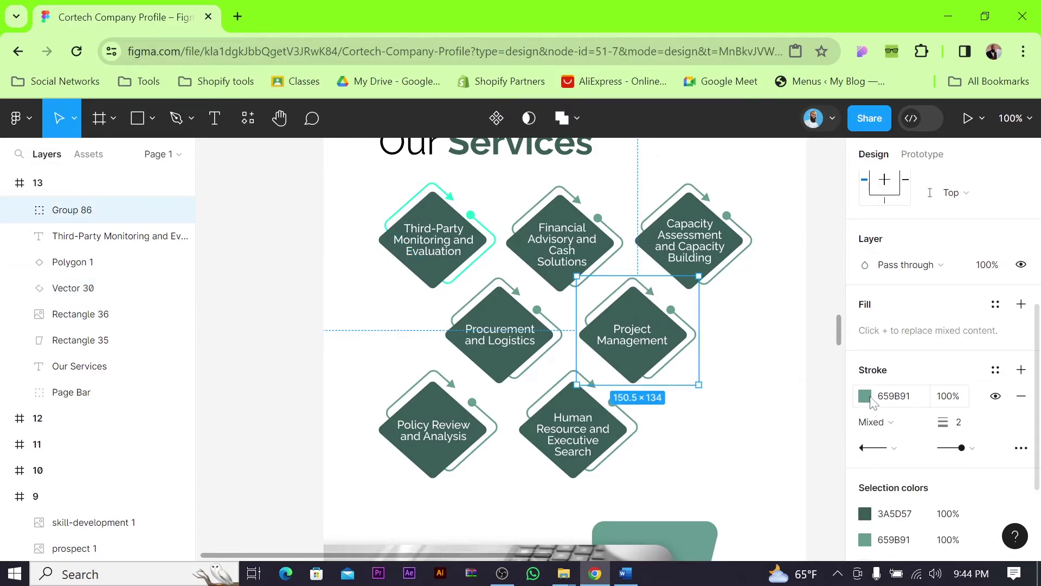
{"action": "left_click", "coordinate": [864, 396]}
{"action": "mouse_move", "coordinate": [770, 252]}
{"action": "left_mouse_down"}
{"action": "mouse_move", "coordinate": [771, 239]}
{"action": "mouse_move", "coordinate": [813, 337]}
{"action": "mouse_move", "coordinate": [825, 222]}
{"action": "left_mouse_up"}
{"action": "left_click", "coordinate": [785, 418]}
{"action": "left_click", "coordinate": [829, 154]}
{"action": "left_click", "coordinate": [788, 332]}
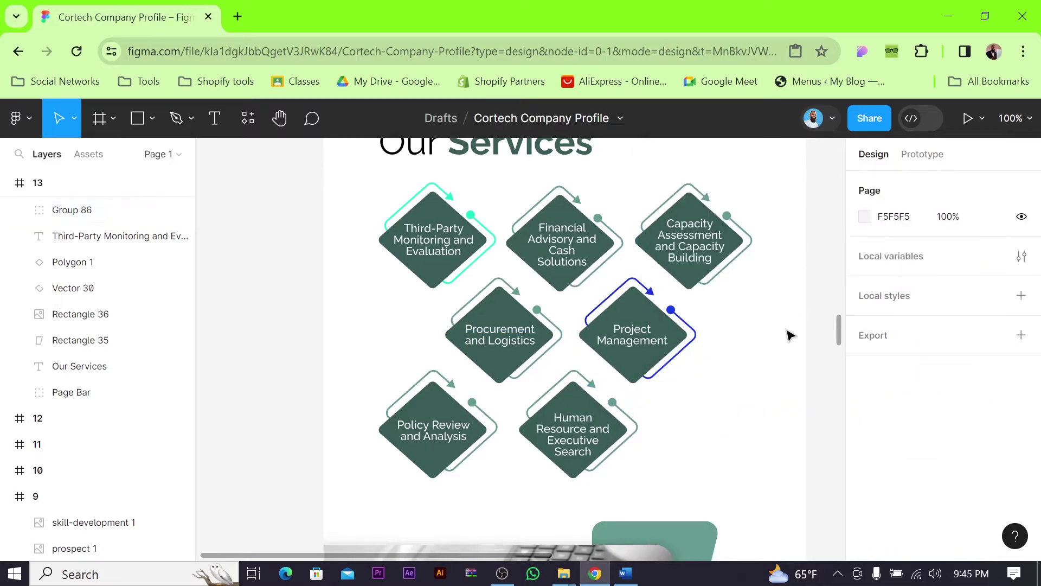
Select the desk photo below the service diamonds on the Our Services page to check that image.
{"action": "scroll", "coordinate": [705, 399], "scroll_direction": "down", "scroll_amount": 3, "text": "ctrl"}
{"action": "scroll", "coordinate": [702, 409], "scroll_direction": "down", "scroll_amount": 3}
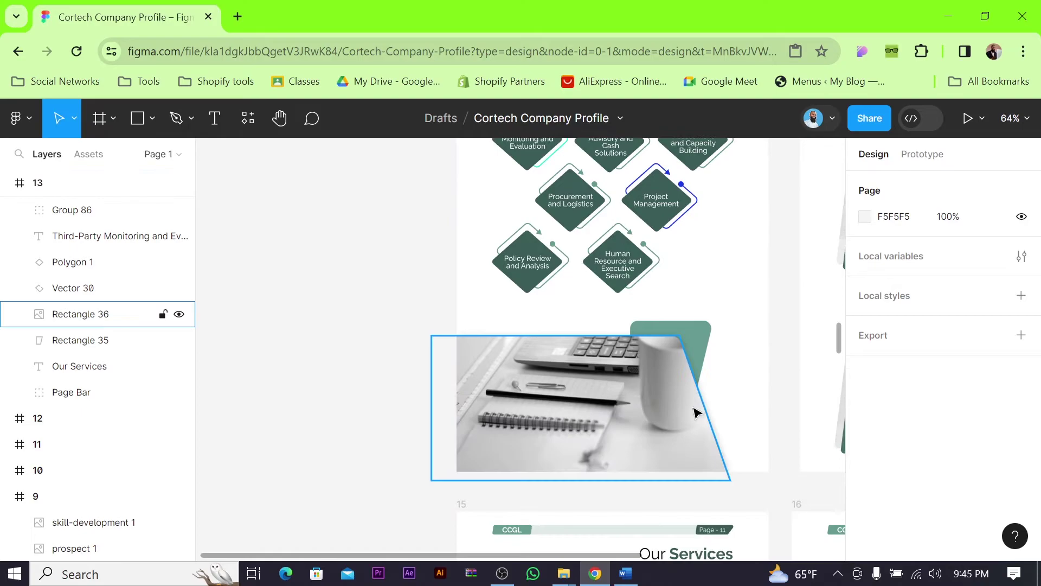
{"action": "left_click", "coordinate": [593, 394]}
{"action": "scroll", "coordinate": [593, 395], "scroll_direction": "down", "scroll_amount": 3, "text": "ctrl"}
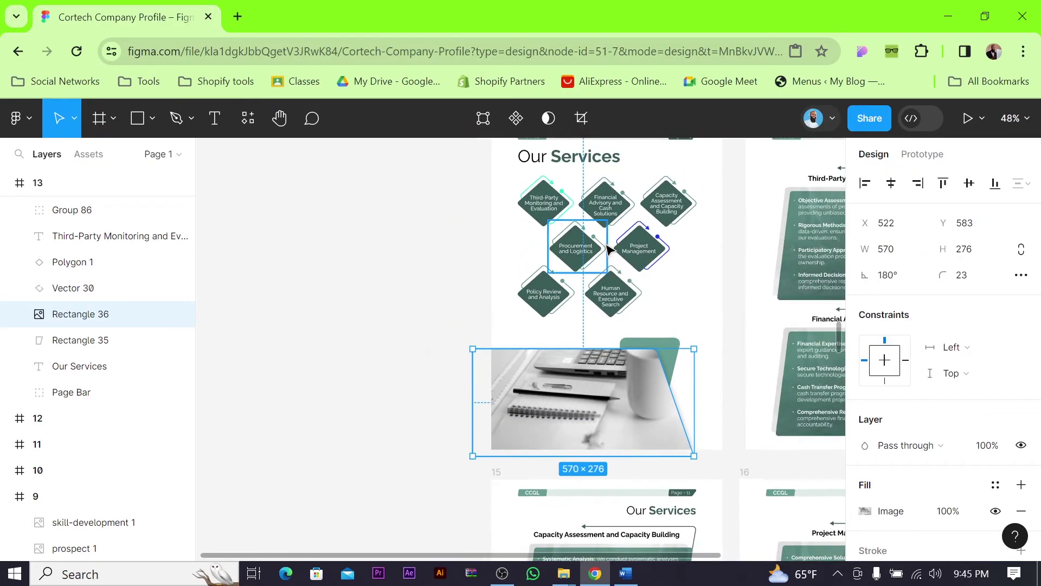
{"action": "scroll", "coordinate": [673, 416], "scroll_direction": "down", "scroll_amount": 3, "text": "ctrl"}
{"action": "scroll", "coordinate": [624, 254], "scroll_direction": "right", "scroll_amount": 5}
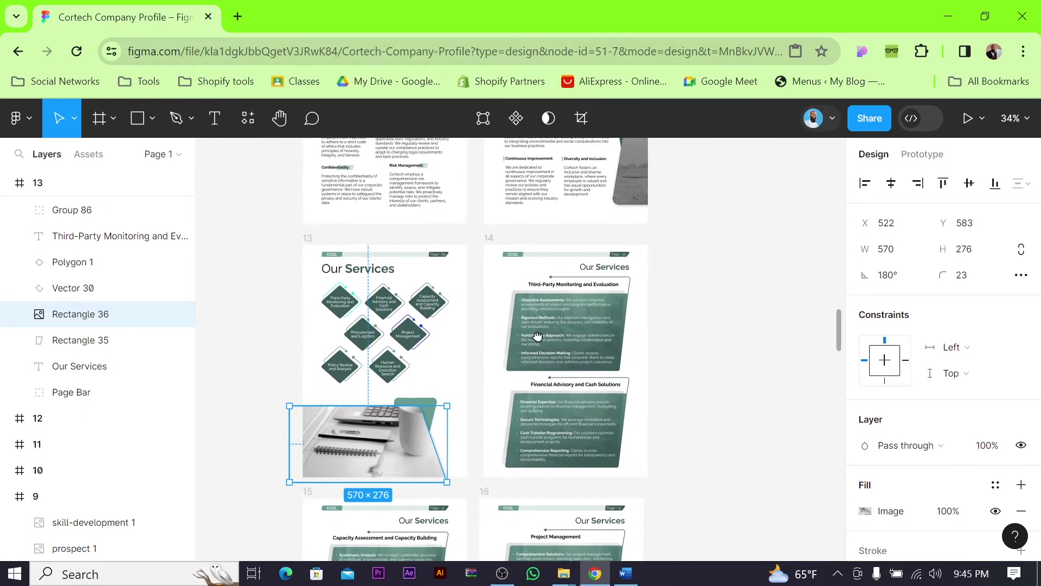
Check the editable description text under Third-Party Monitoring and Evaluation by selecting passages, and select the Financial Advisory and Cash Solutions text block.
{"action": "scroll", "coordinate": [624, 254], "scroll_direction": "up", "scroll_amount": 8, "text": "ctrl"}
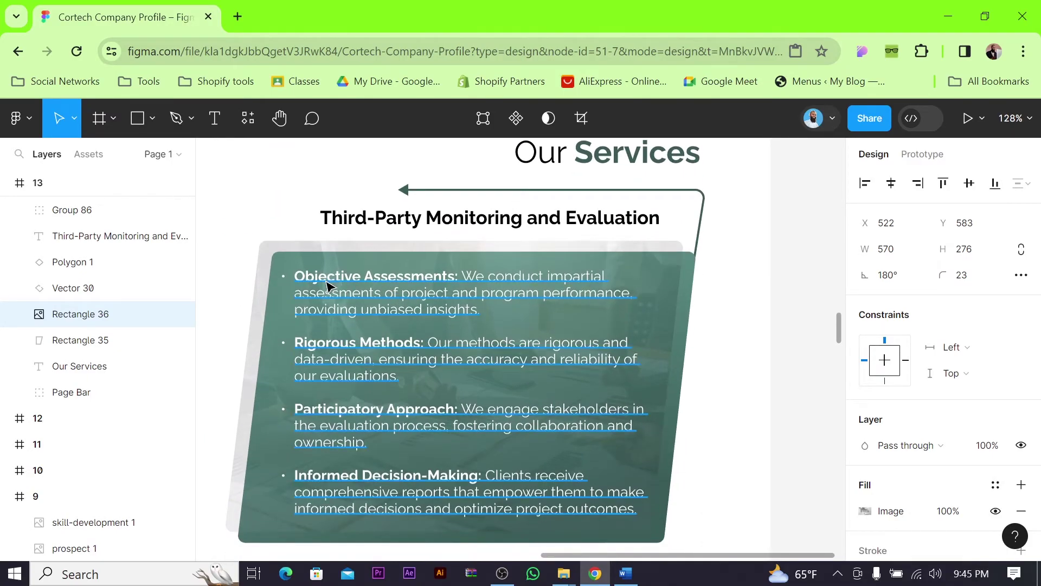
{"action": "scroll", "coordinate": [306, 279], "scroll_direction": "down", "scroll_amount": 1}
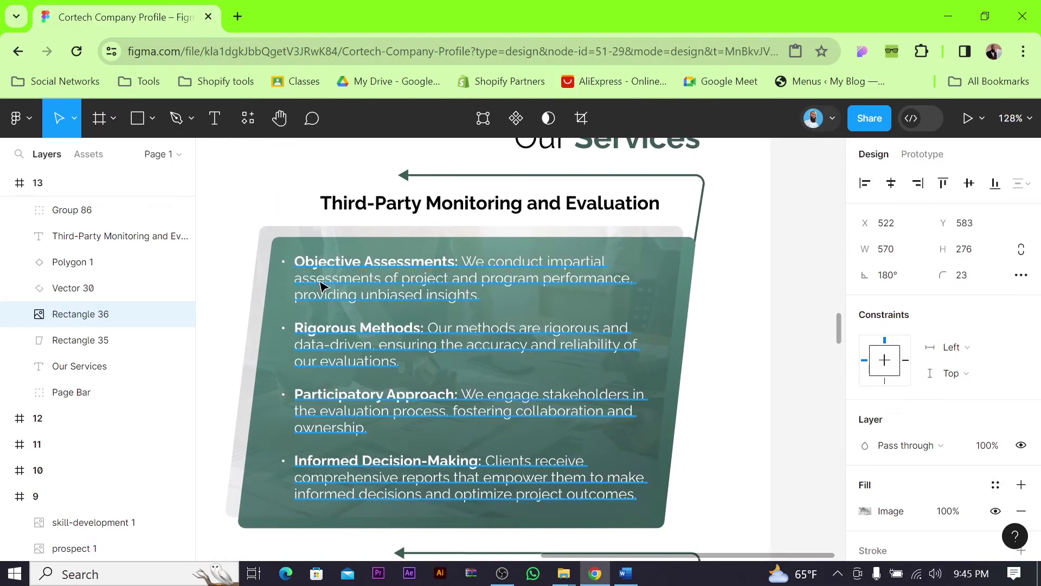
{"action": "triple_click", "coordinate": [315, 281]}
{"action": "left_click", "coordinate": [310, 279]}
{"action": "left_click_drag", "start_coordinate": [462, 262], "coordinate": [480, 295]}
{"action": "left_click", "coordinate": [363, 345]}
{"action": "left_click_drag", "start_coordinate": [379, 344], "coordinate": [400, 361]}
{"action": "left_click_drag", "start_coordinate": [440, 410], "coordinate": [368, 429]}
{"action": "scroll", "coordinate": [466, 347], "scroll_direction": "down", "scroll_amount": 3}
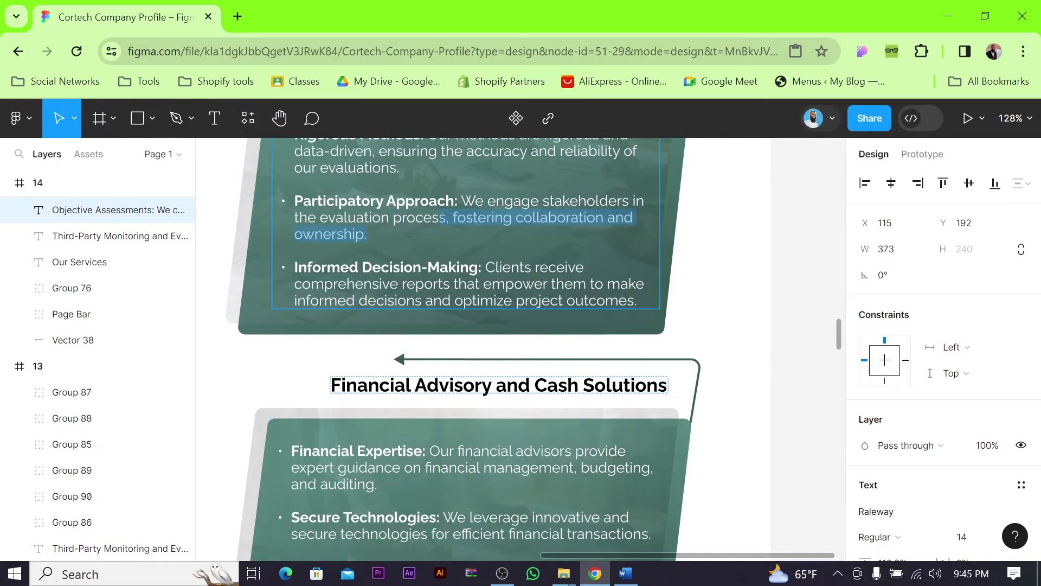
{"action": "scroll", "coordinate": [461, 389], "scroll_direction": "down", "scroll_amount": 5}
{"action": "left_click", "coordinate": [461, 423]}
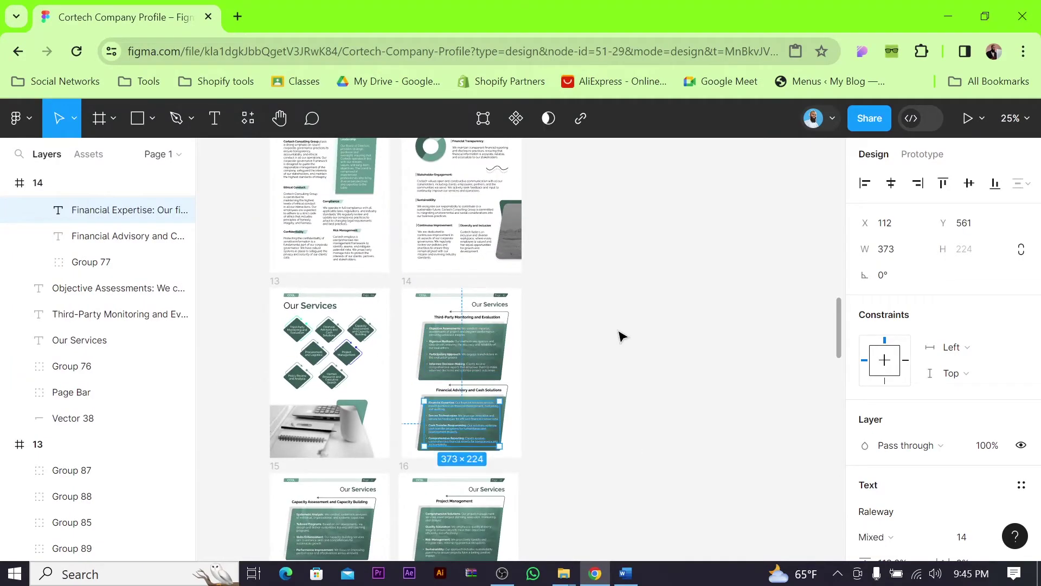
Look through the remaining Our Services pages, Policy Review and Analysis, and the Management of Cortech page.
{"action": "scroll", "coordinate": [472, 431], "scroll_direction": "down", "scroll_amount": 10}
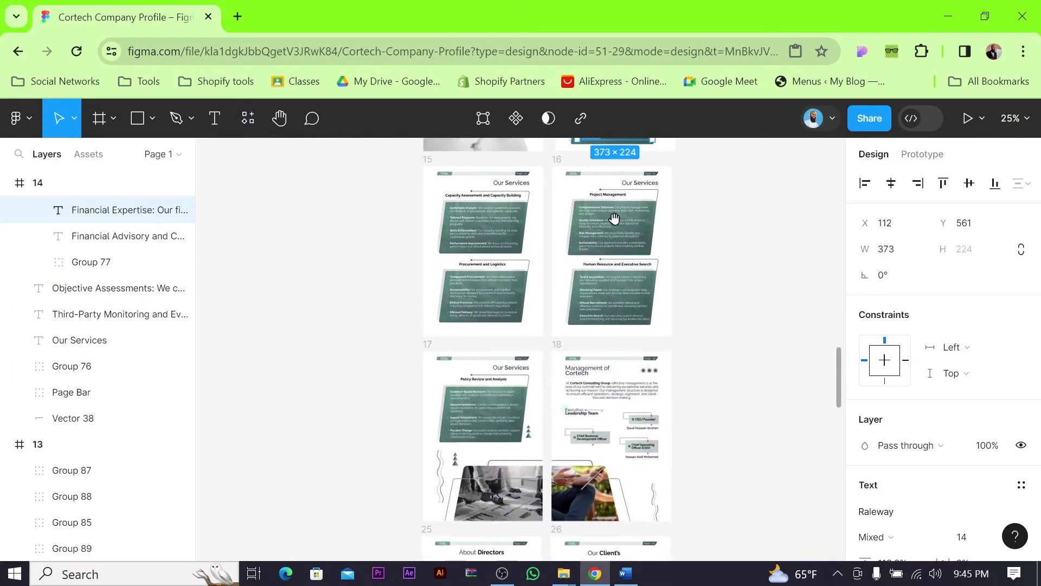
{"action": "scroll", "coordinate": [461, 246], "scroll_direction": "up", "scroll_amount": 5}
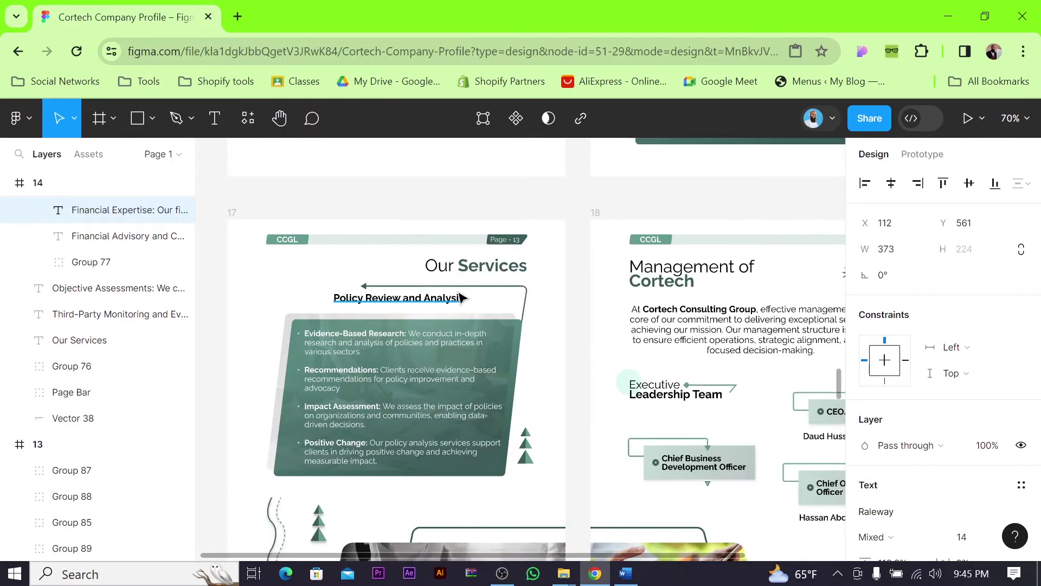
{"action": "scroll", "coordinate": [470, 394], "scroll_direction": "down", "scroll_amount": 3}
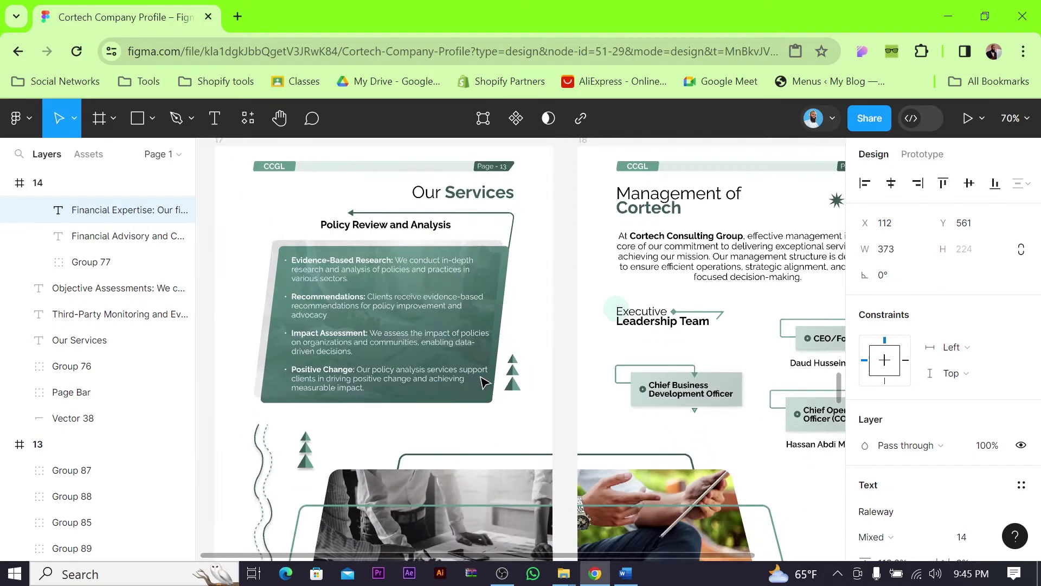
{"action": "scroll", "coordinate": [497, 374], "scroll_direction": "up", "scroll_amount": 3}
{"action": "scroll", "coordinate": [558, 337], "scroll_direction": "up", "scroll_amount": 3}
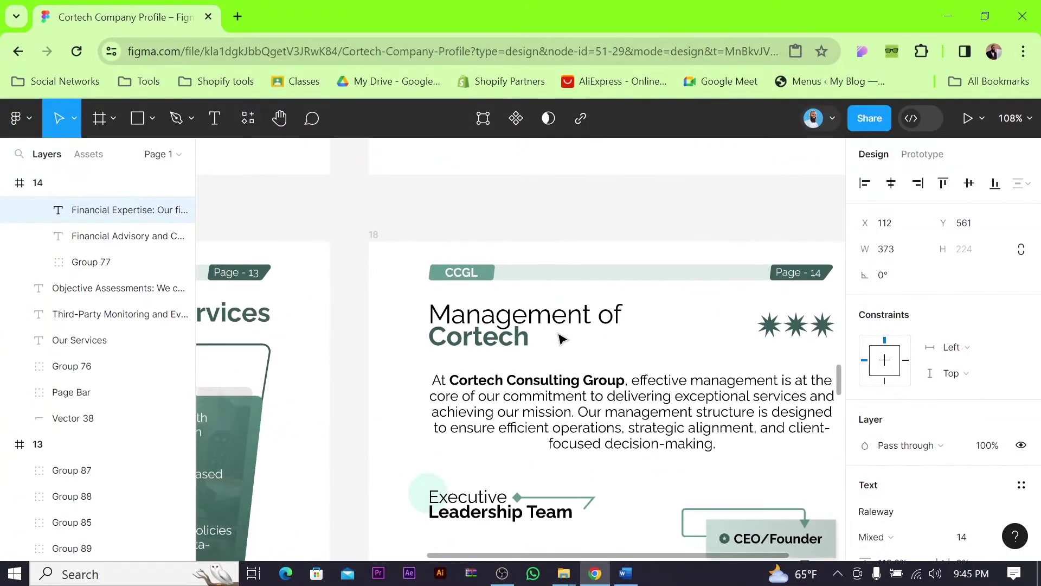
{"action": "scroll", "coordinate": [710, 368], "scroll_direction": "down", "scroll_amount": 3}
{"action": "scroll", "coordinate": [612, 299], "scroll_direction": "up", "scroll_amount": 5}
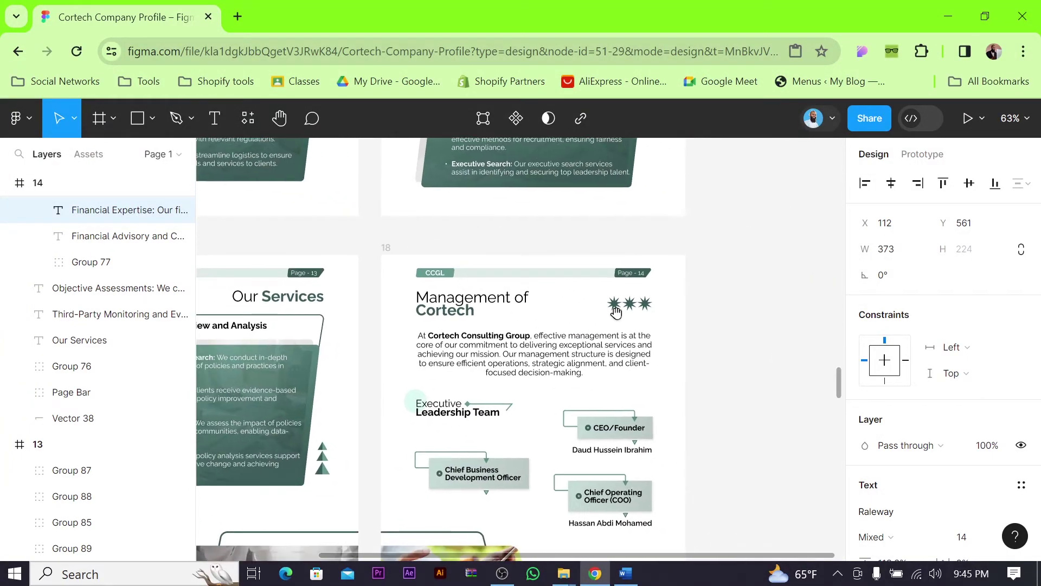
Change the fill colour of the middle star beside the Management of Cortech heading to 0C8A72 and deselect it.
{"action": "left_click", "coordinate": [631, 301]}
{"action": "scroll", "coordinate": [914, 491], "scroll_direction": "down", "scroll_amount": 3}
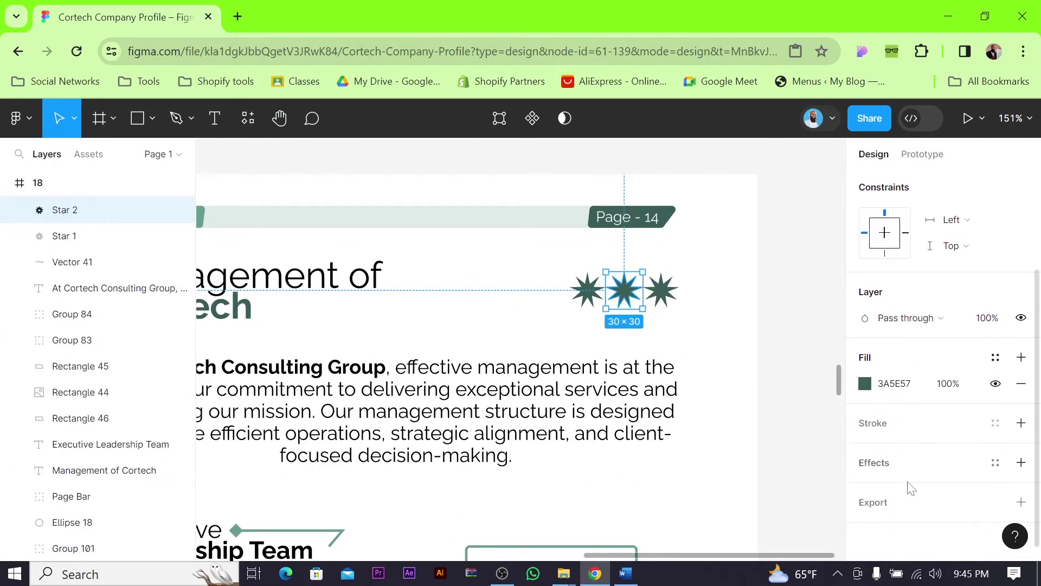
{"action": "left_click", "coordinate": [864, 382]}
{"action": "left_click_drag", "start_coordinate": [822, 308], "coordinate": [828, 285]}
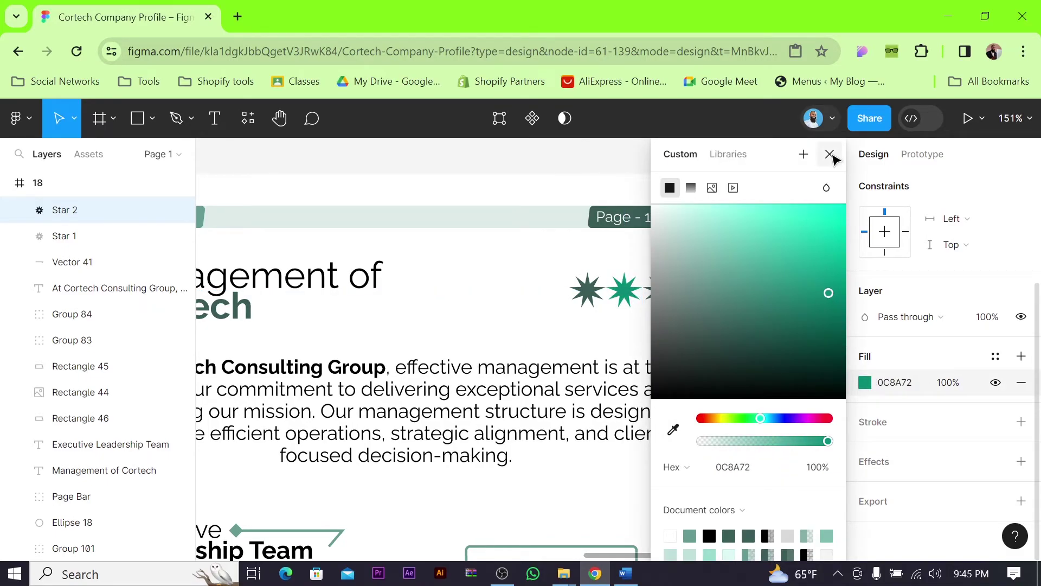
{"action": "left_click", "coordinate": [830, 154]}
{"action": "left_click", "coordinate": [781, 320]}
Examine the Executive Leadership Team chart and the photos at the bottom of the Policy Review and Management pages.
{"action": "scroll", "coordinate": [780, 329], "scroll_direction": "down", "scroll_amount": 1}
{"action": "scroll", "coordinate": [779, 329], "scroll_direction": "down", "scroll_amount": 1}
{"action": "scroll", "coordinate": [655, 271], "scroll_direction": "down", "scroll_amount": 5}
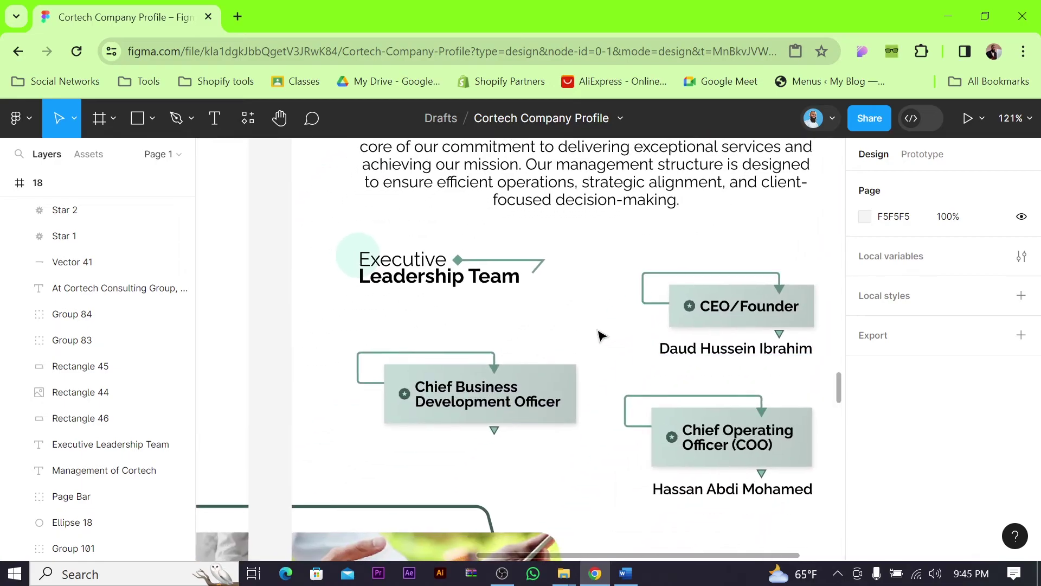
{"action": "scroll", "coordinate": [600, 335], "scroll_direction": "down", "scroll_amount": 3}
{"action": "scroll", "coordinate": [490, 383], "scroll_direction": "down", "scroll_amount": 2}
{"action": "scroll", "coordinate": [484, 432], "scroll_direction": "down", "scroll_amount": 3}
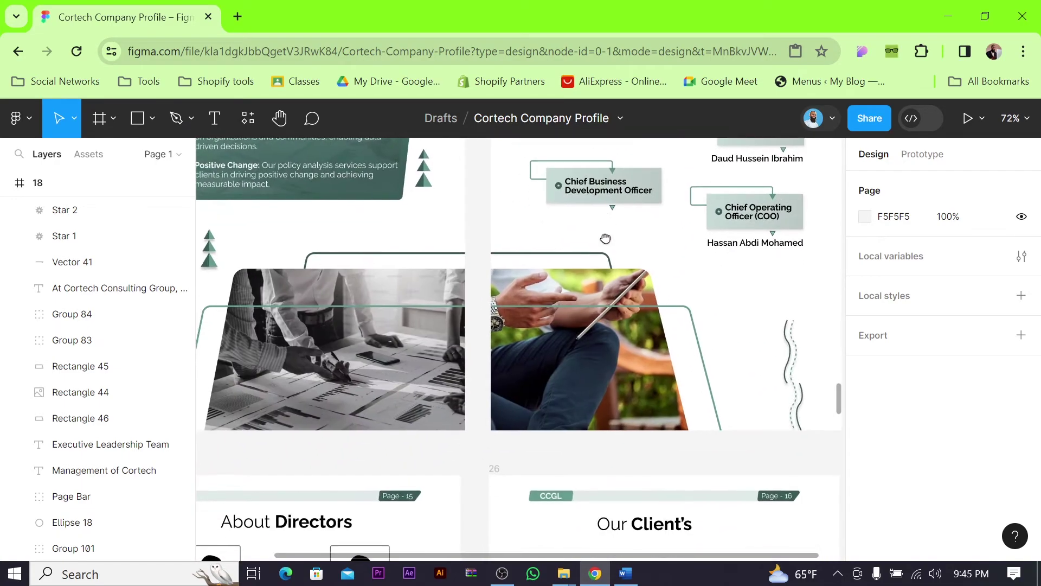
{"action": "scroll", "coordinate": [733, 367], "scroll_direction": "down", "scroll_amount": 1, "text": "ctrl"}
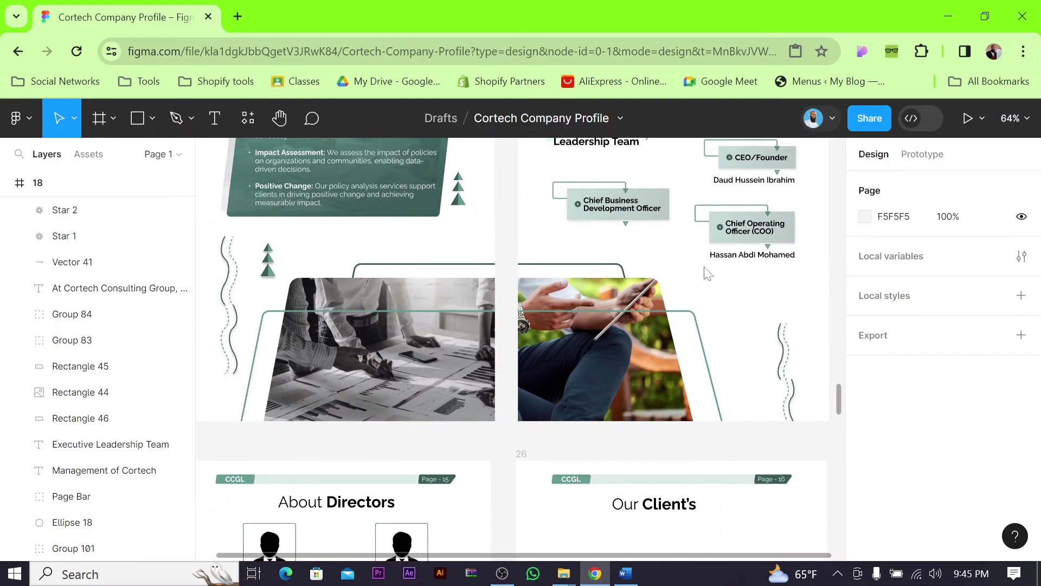
{"action": "scroll", "coordinate": [721, 304], "scroll_direction": "down", "scroll_amount": 2}
{"action": "scroll", "coordinate": [710, 320], "scroll_direction": "down", "scroll_amount": 1}
{"action": "scroll", "coordinate": [746, 325], "scroll_direction": "up", "scroll_amount": 6}
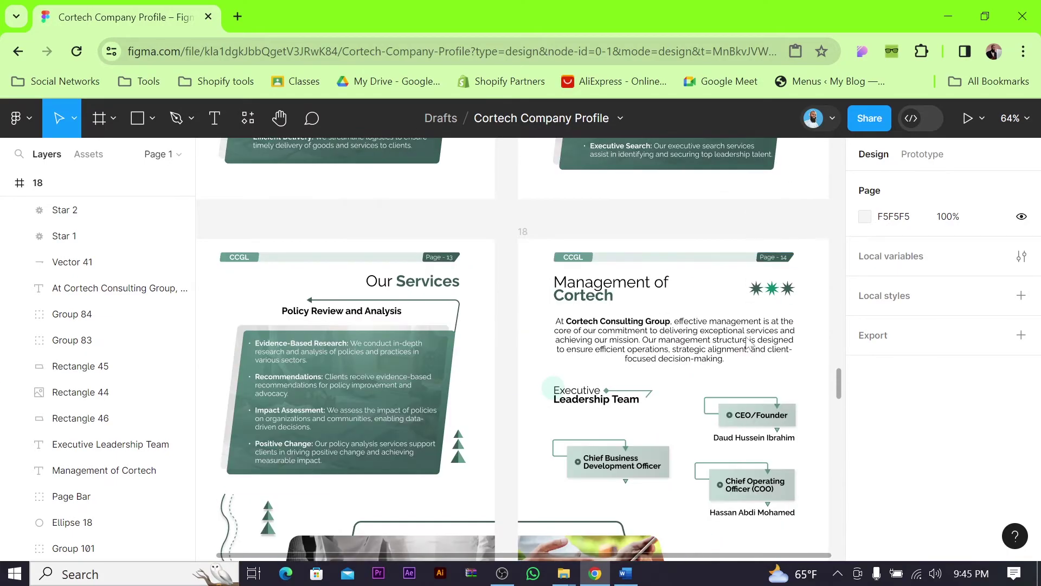
Examine the leadership chart on the Management of Cortech page and the profiles on the About Directors page.
{"action": "scroll", "coordinate": [770, 374], "scroll_direction": "down", "scroll_amount": 2}
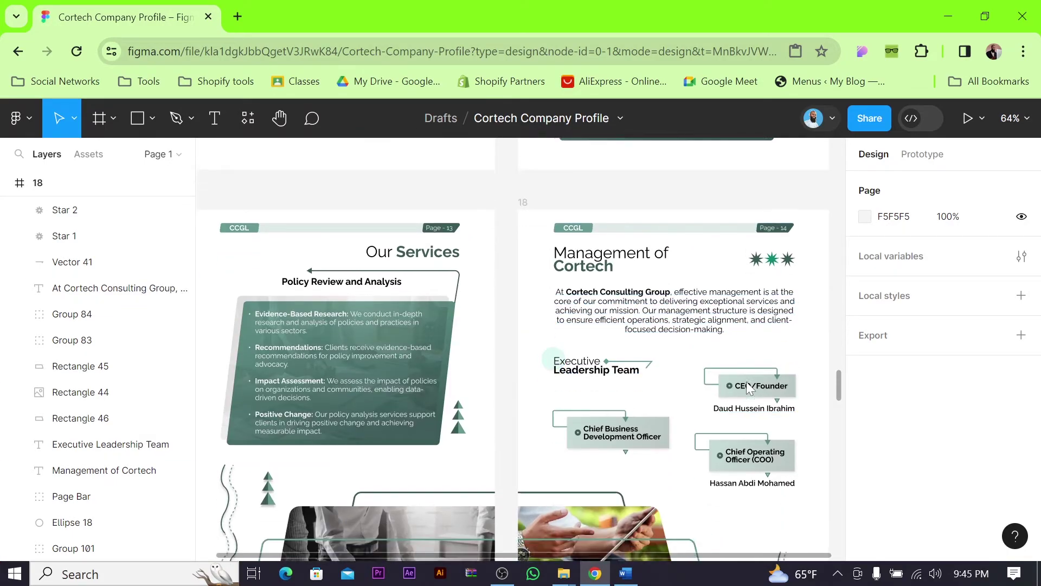
{"action": "scroll", "coordinate": [732, 285], "scroll_direction": "down", "scroll_amount": 1}
{"action": "scroll", "coordinate": [732, 285], "scroll_direction": "right", "scroll_amount": 2}
{"action": "left_click_drag", "start_coordinate": [753, 281], "coordinate": [538, 391]}
{"action": "left_click", "coordinate": [740, 405]}
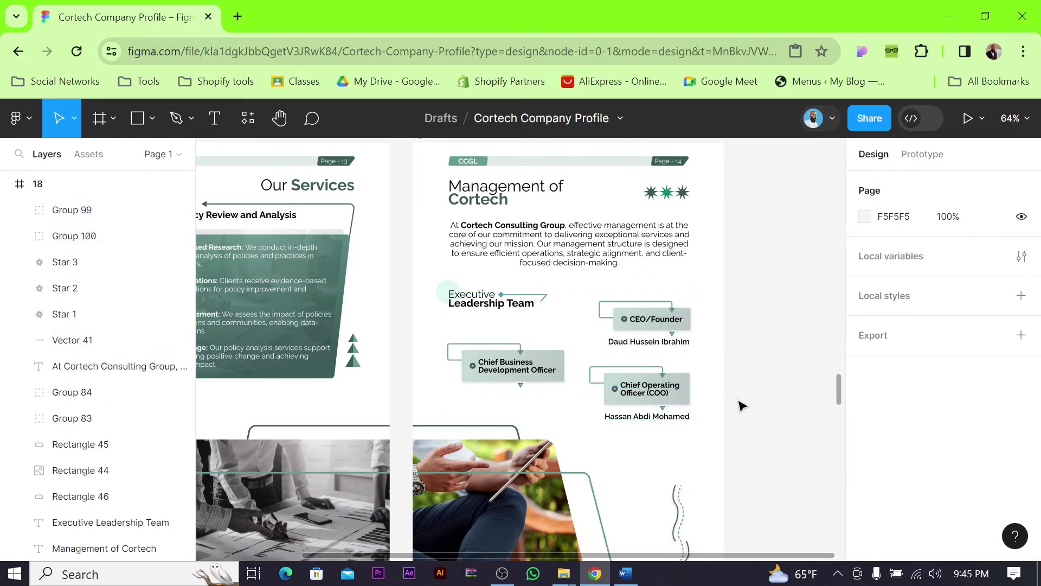
{"action": "scroll", "coordinate": [619, 401], "scroll_direction": "down", "scroll_amount": 2}
{"action": "scroll", "coordinate": [619, 400], "scroll_direction": "down", "scroll_amount": 8}
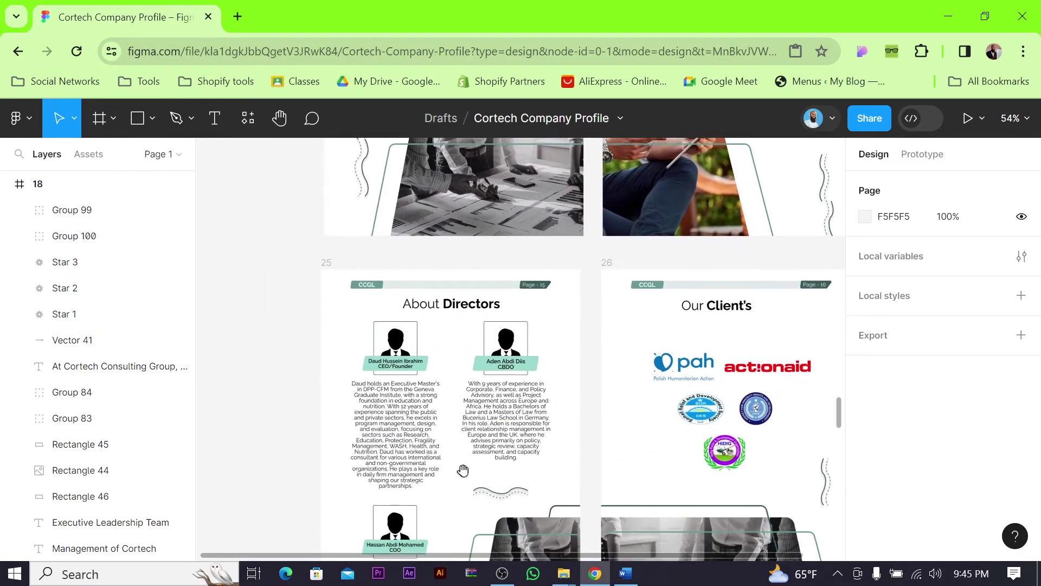
{"action": "scroll", "coordinate": [403, 219], "scroll_direction": "up", "scroll_amount": 3}
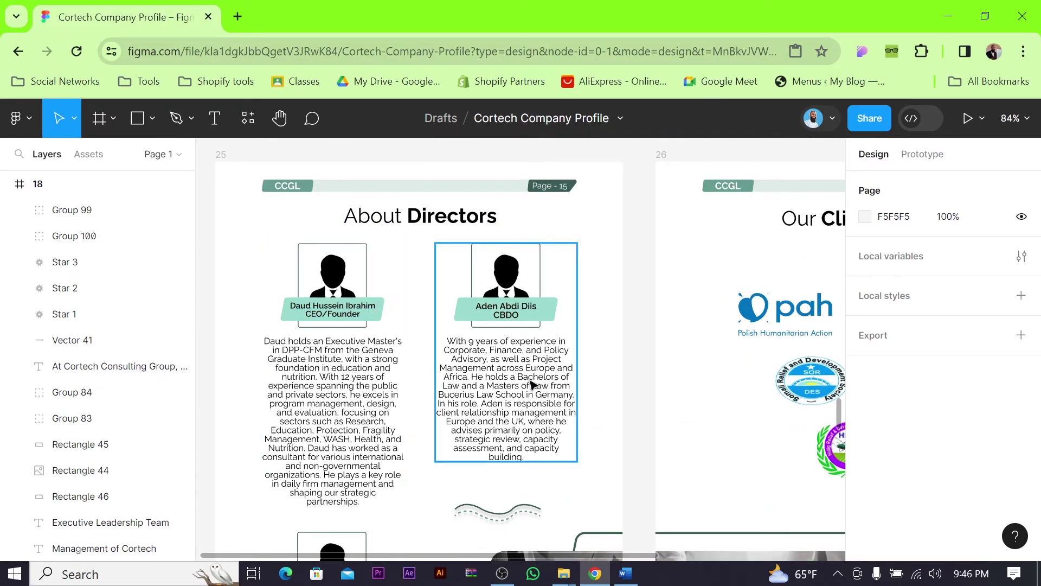
{"action": "scroll", "coordinate": [530, 386], "scroll_direction": "down", "scroll_amount": 10}
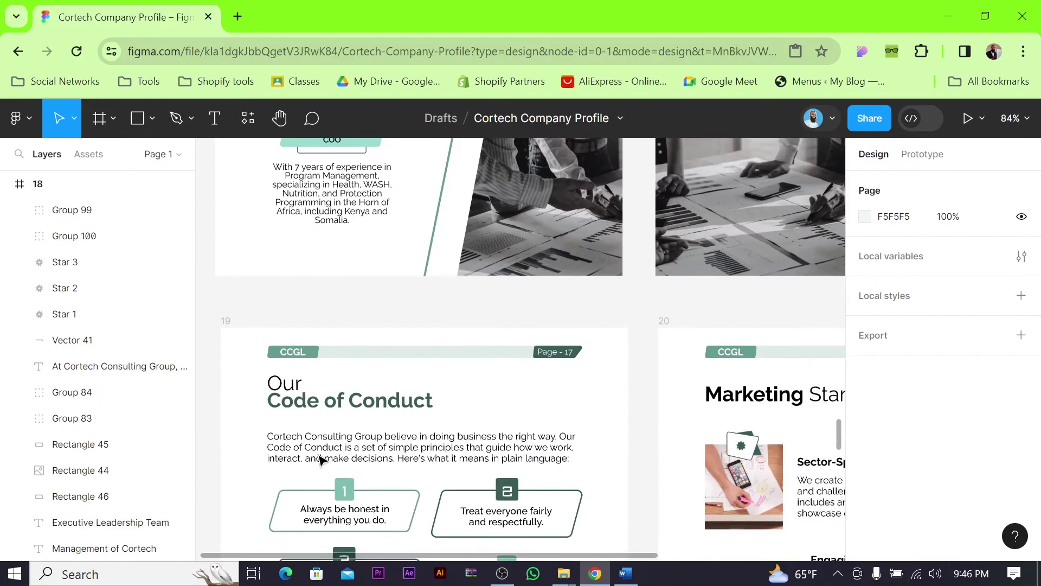
Examine the client logos and the bottom photo on the Our Client's page.
{"action": "scroll", "coordinate": [368, 369], "scroll_direction": "down", "scroll_amount": 5}
{"action": "scroll", "coordinate": [574, 261], "scroll_direction": "up", "scroll_amount": 5}
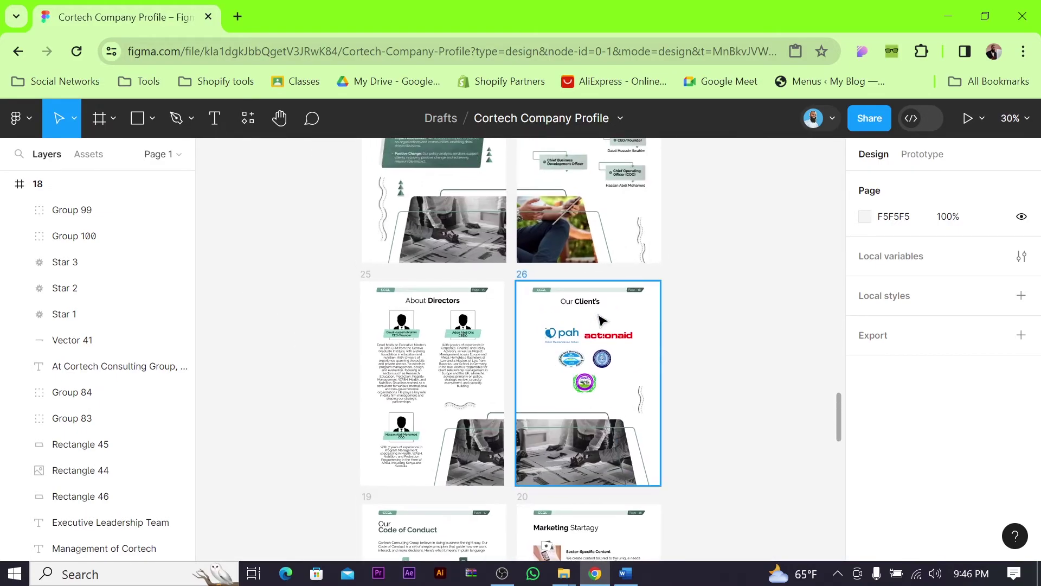
{"action": "scroll", "coordinate": [601, 320], "scroll_direction": "up", "scroll_amount": 3}
{"action": "scroll", "coordinate": [601, 333], "scroll_direction": "down", "scroll_amount": 1}
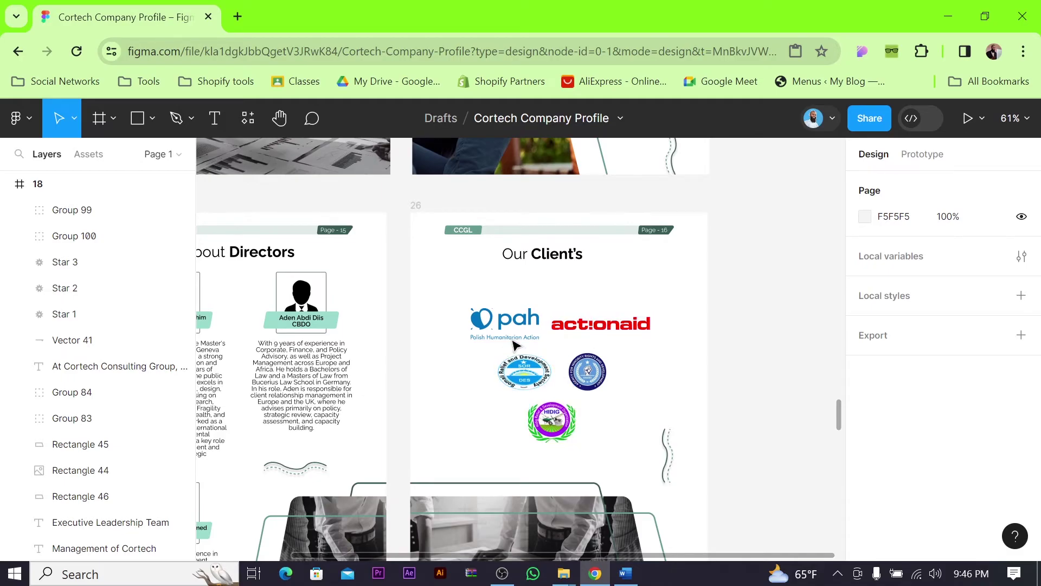
{"action": "scroll", "coordinate": [580, 385], "scroll_direction": "down", "scroll_amount": 1}
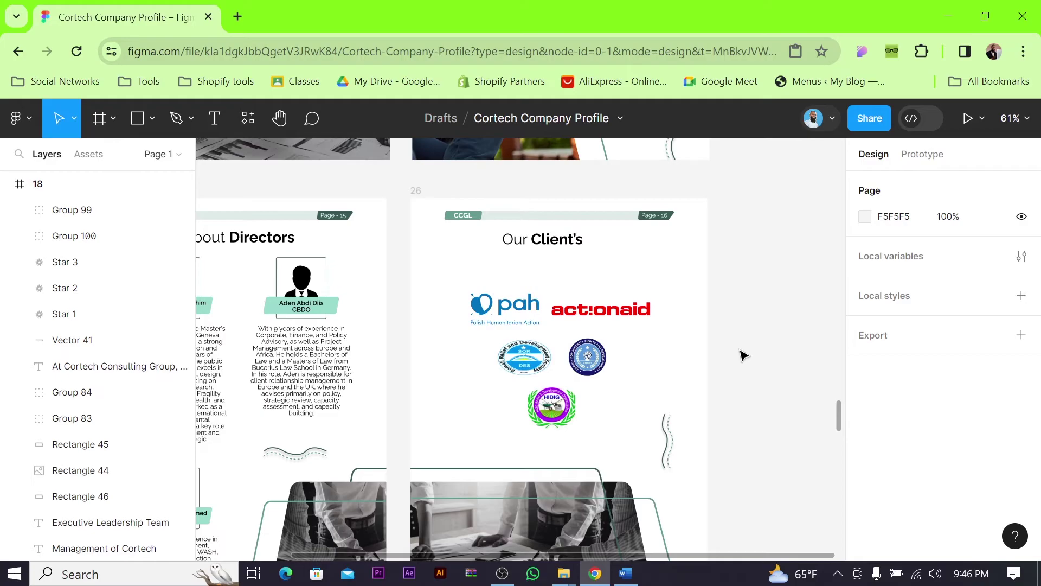
{"action": "left_click_drag", "start_coordinate": [541, 450], "coordinate": [655, 230]}
{"action": "left_click_drag", "start_coordinate": [465, 405], "coordinate": [539, 353]}
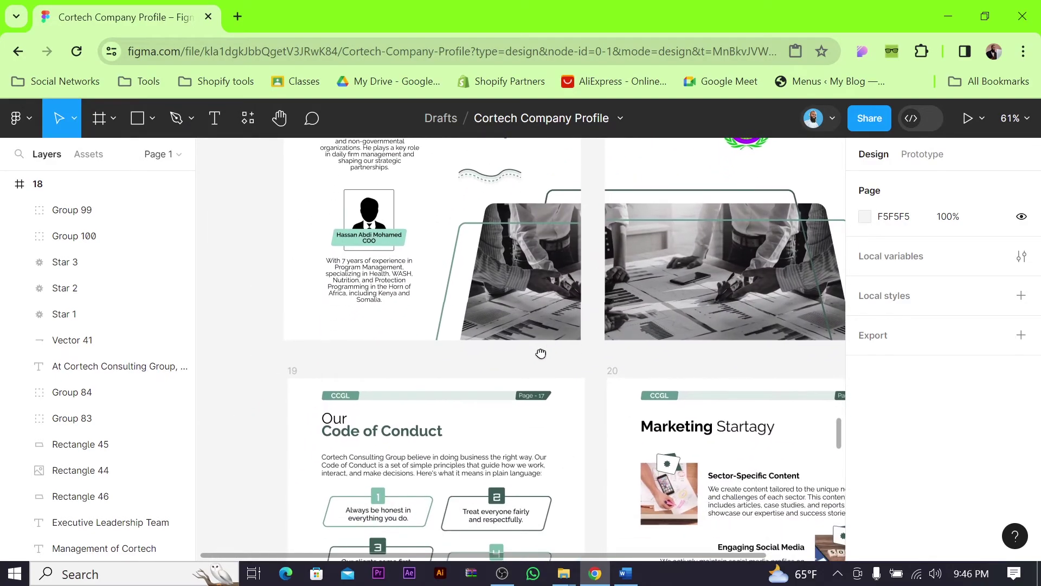
Look over the Code of Conduct page and open the text "Treat everyone fairly and respectfully." for editing, then leave it unedited.
{"action": "scroll", "coordinate": [484, 423], "scroll_direction": "down", "scroll_amount": 2}
{"action": "scroll", "coordinate": [353, 395], "scroll_direction": "up", "scroll_amount": 3}
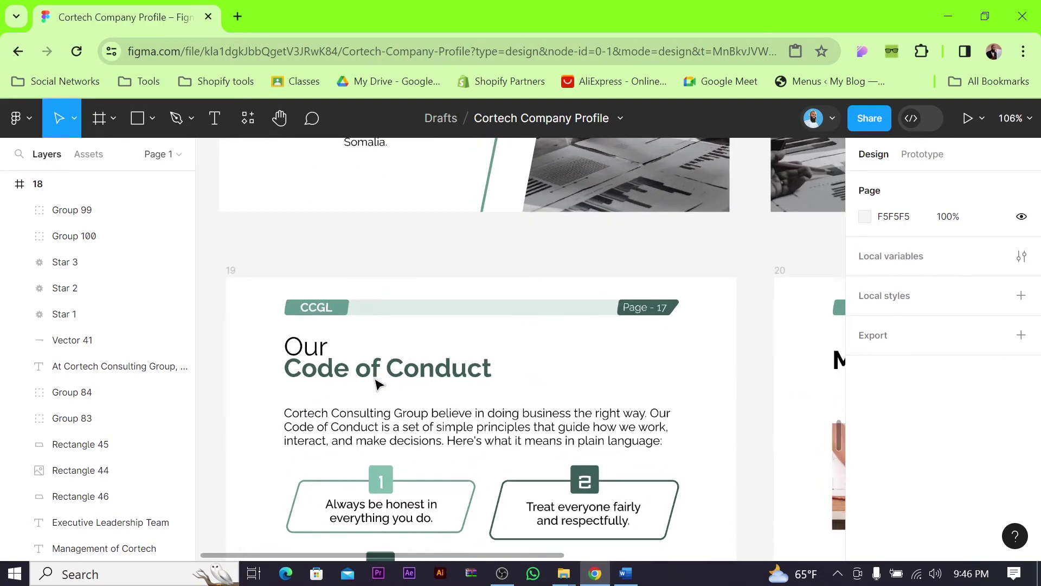
{"action": "scroll", "coordinate": [389, 392], "scroll_direction": "down", "scroll_amount": 4}
{"action": "scroll", "coordinate": [462, 328], "scroll_direction": "down", "scroll_amount": 3}
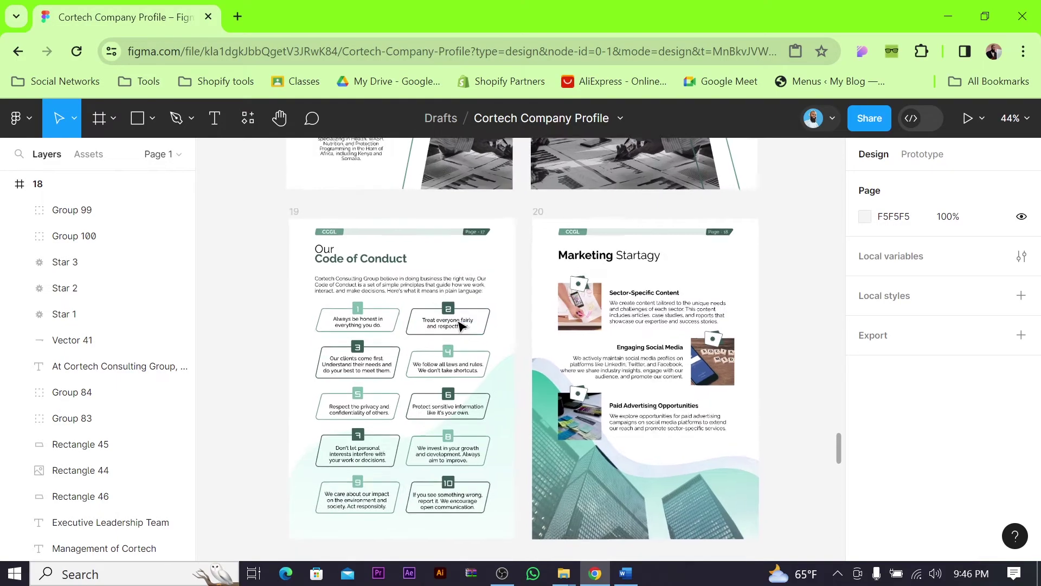
{"action": "scroll", "coordinate": [460, 328], "scroll_direction": "up", "scroll_amount": 5}
{"action": "scroll", "coordinate": [459, 328], "scroll_direction": "up", "scroll_amount": 1}
{"action": "double_click", "coordinate": [437, 332]}
{"action": "double_click", "coordinate": [437, 333]}
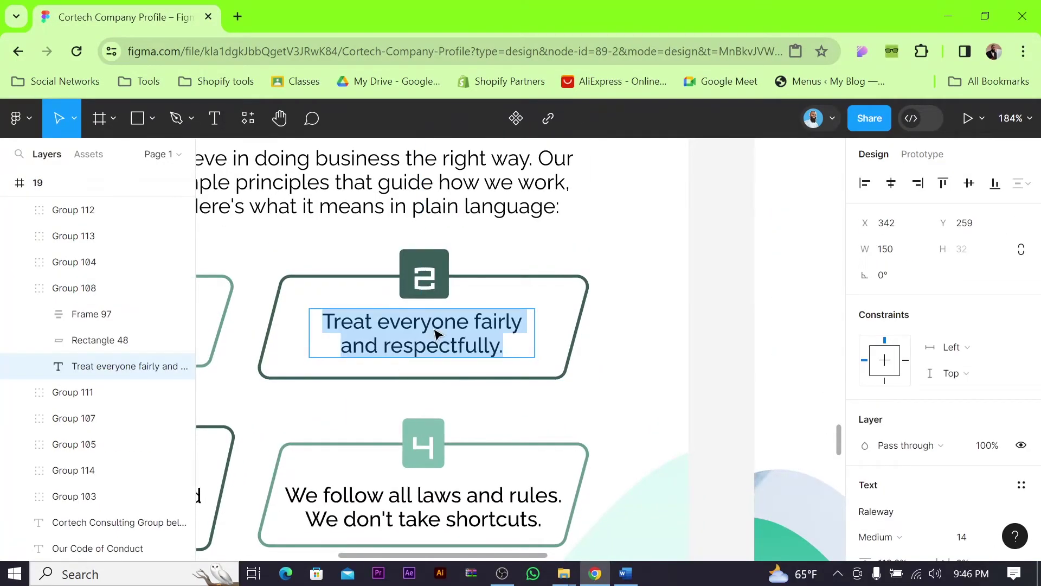
{"action": "key", "text": "Escape"}
{"action": "scroll", "coordinate": [621, 331], "scroll_direction": "down", "scroll_amount": 4}
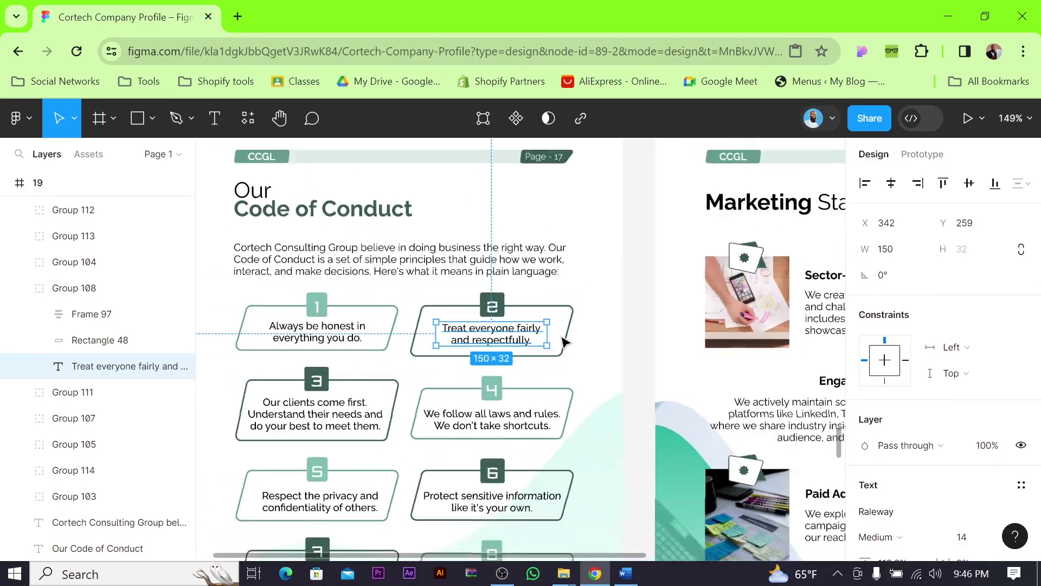
Inspect the Sector-Specific Content section on the first Marketing Startagy page by selecting its photo, icon badge and text block.
{"action": "left_click_drag", "start_coordinate": [739, 351], "coordinate": [651, 297]}
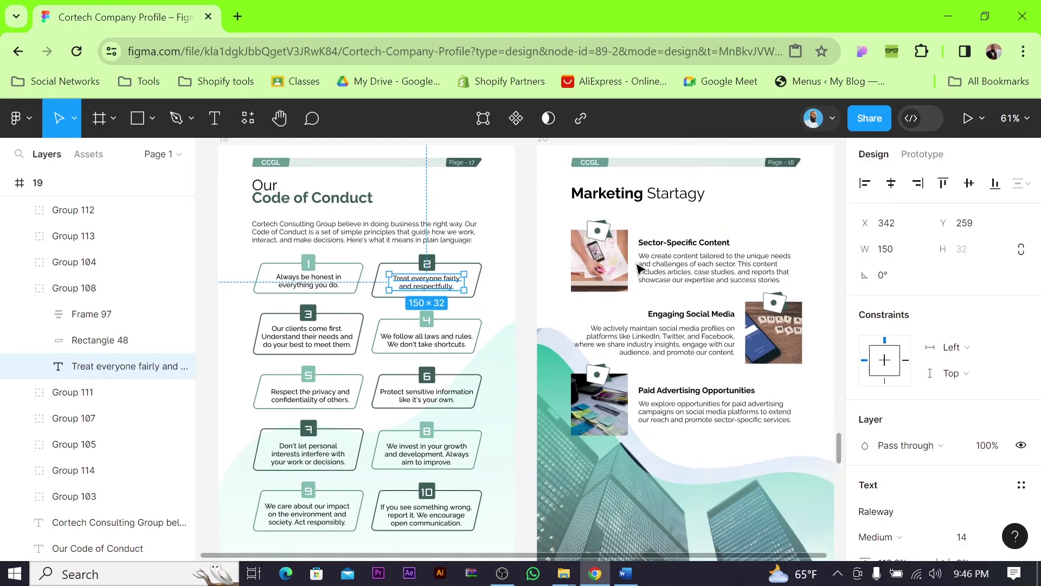
{"action": "left_click_drag", "start_coordinate": [717, 199], "coordinate": [640, 273]}
{"action": "scroll", "coordinate": [599, 285], "scroll_direction": "up", "scroll_amount": 4}
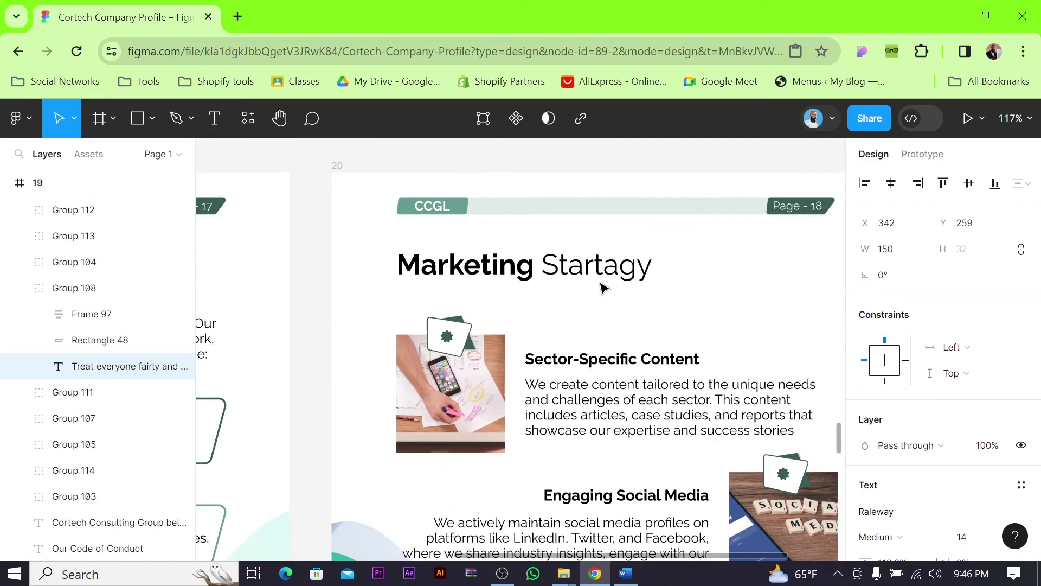
{"action": "scroll", "coordinate": [598, 285], "scroll_direction": "down", "scroll_amount": 2}
{"action": "scroll", "coordinate": [611, 363], "scroll_direction": "down", "scroll_amount": 1}
{"action": "left_click", "coordinate": [480, 339]}
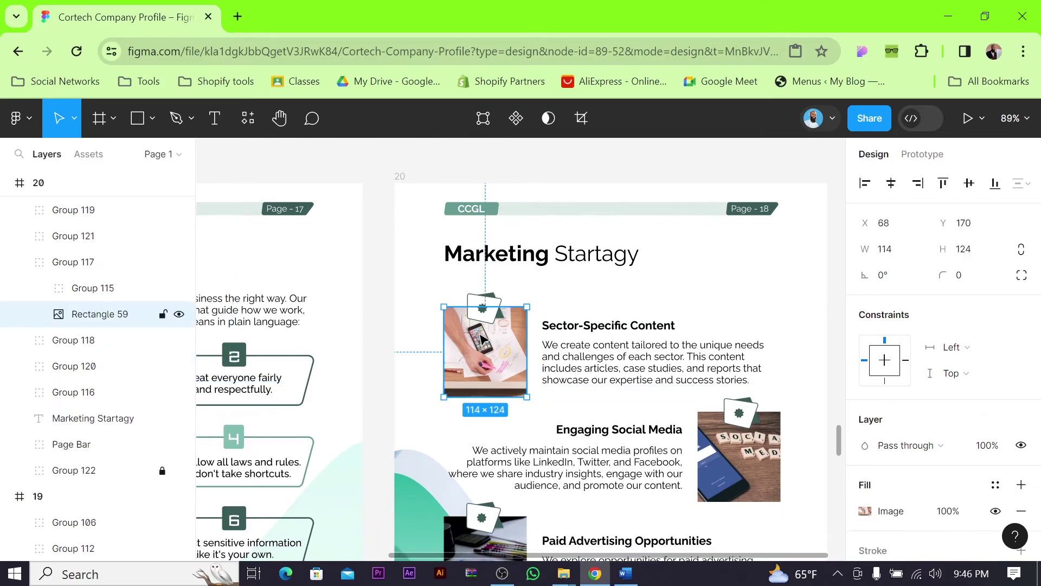
{"action": "left_click", "coordinate": [498, 303]}
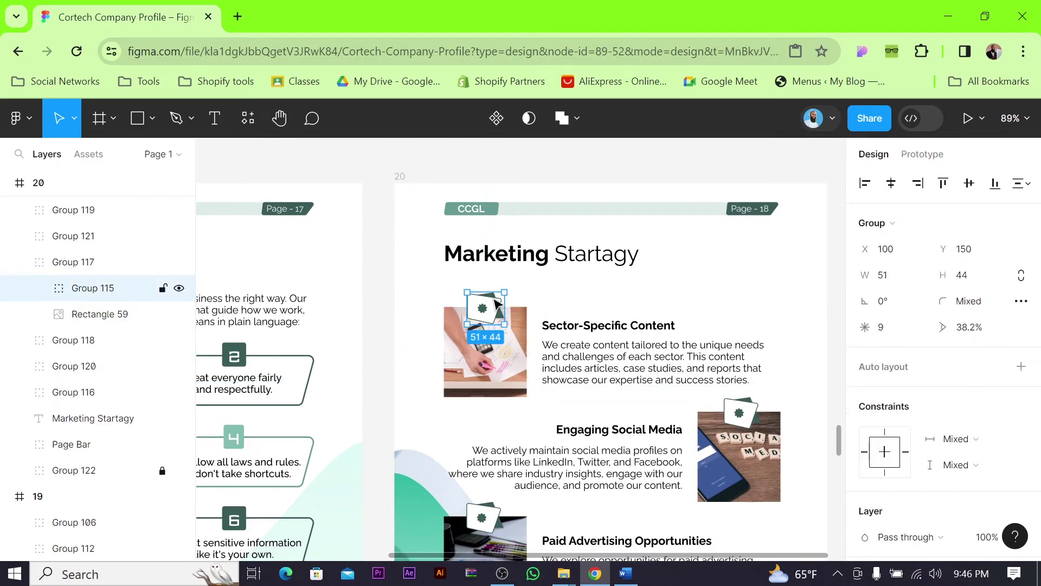
{"action": "left_click", "coordinate": [510, 352]}
{"action": "left_click", "coordinate": [610, 334]}
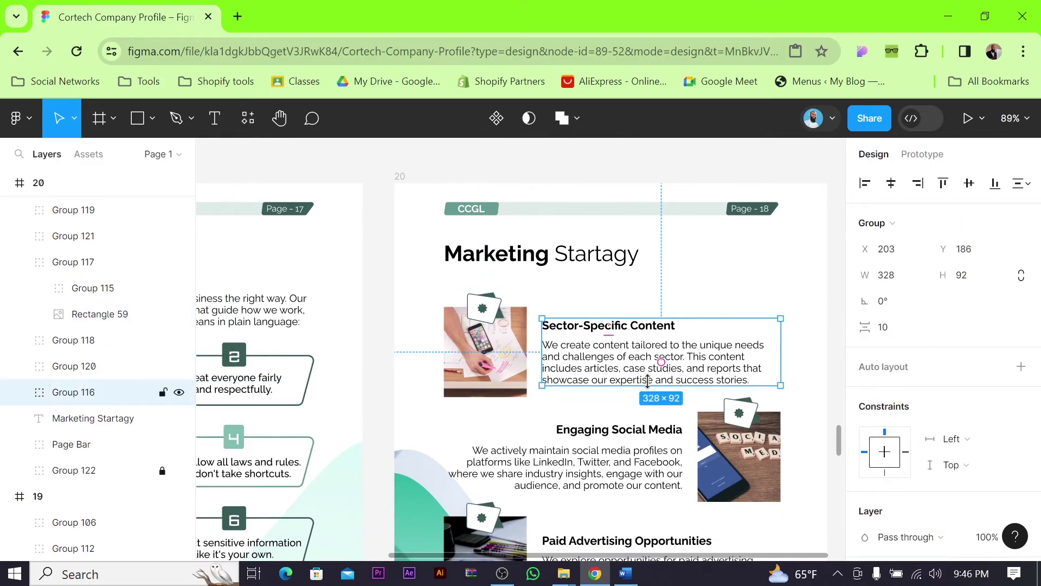
Deselect the Sector-Specific Content text block and examine the wave and building artwork below the first Marketing Startagy page's sections.
{"action": "scroll", "coordinate": [646, 380], "scroll_direction": "down", "scroll_amount": 3}
{"action": "scroll", "coordinate": [610, 405], "scroll_direction": "down", "scroll_amount": 3}
{"action": "scroll", "coordinate": [602, 382], "scroll_direction": "down", "scroll_amount": 10}
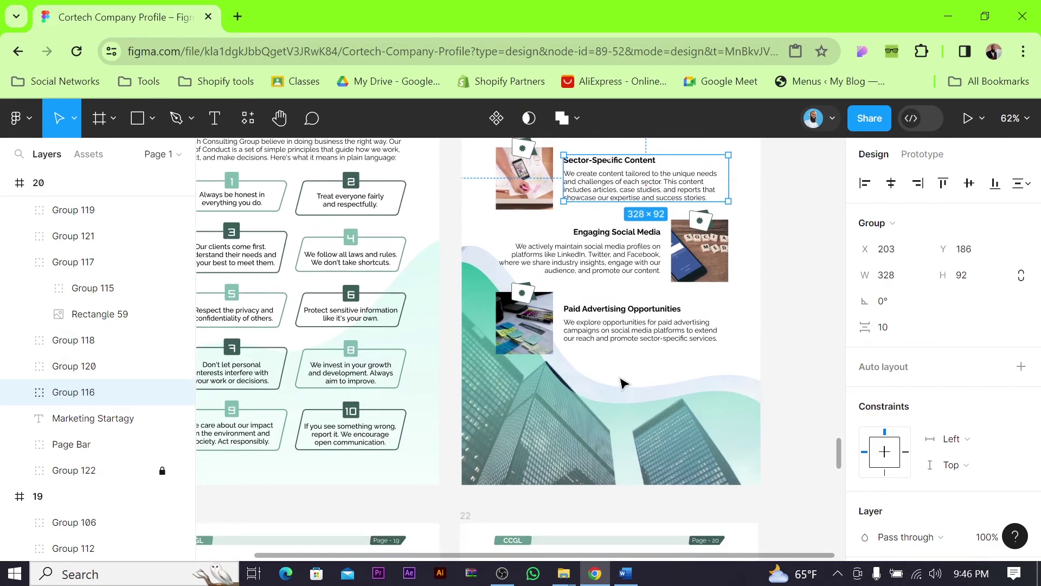
{"action": "key", "text": "Escape"}
{"action": "scroll", "coordinate": [623, 313], "scroll_direction": "up", "scroll_amount": 5}
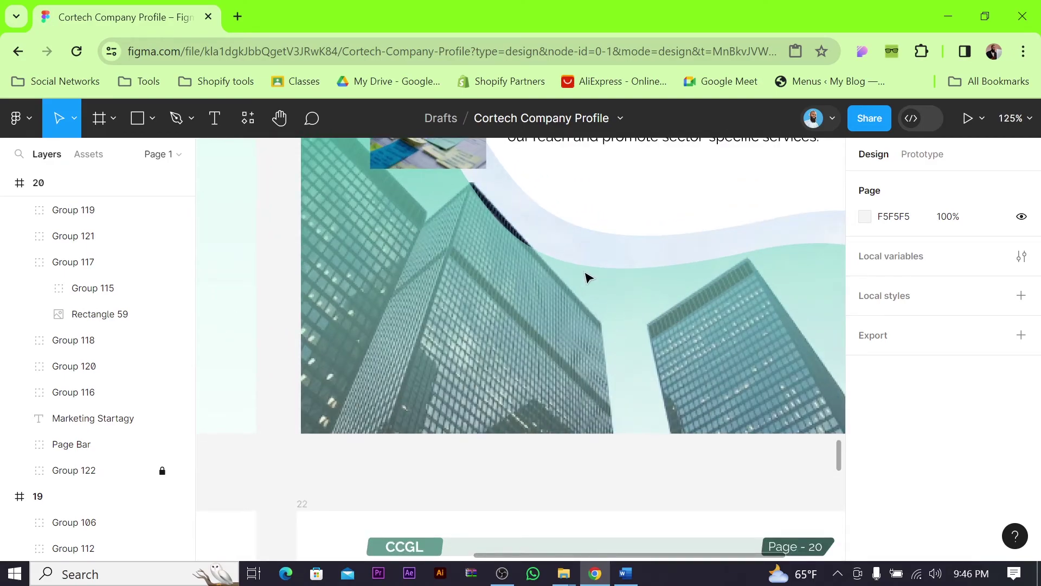
{"action": "scroll", "coordinate": [692, 325], "scroll_direction": "down", "scroll_amount": 10}
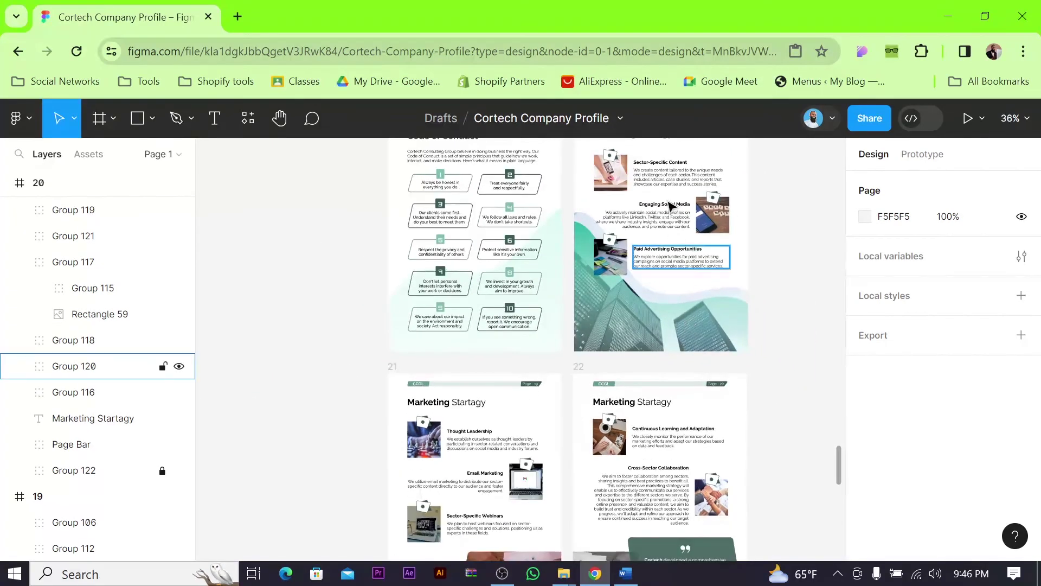
{"action": "scroll", "coordinate": [712, 316], "scroll_direction": "up", "scroll_amount": 1}
{"action": "scroll", "coordinate": [662, 347], "scroll_direction": "up", "scroll_amount": 4}
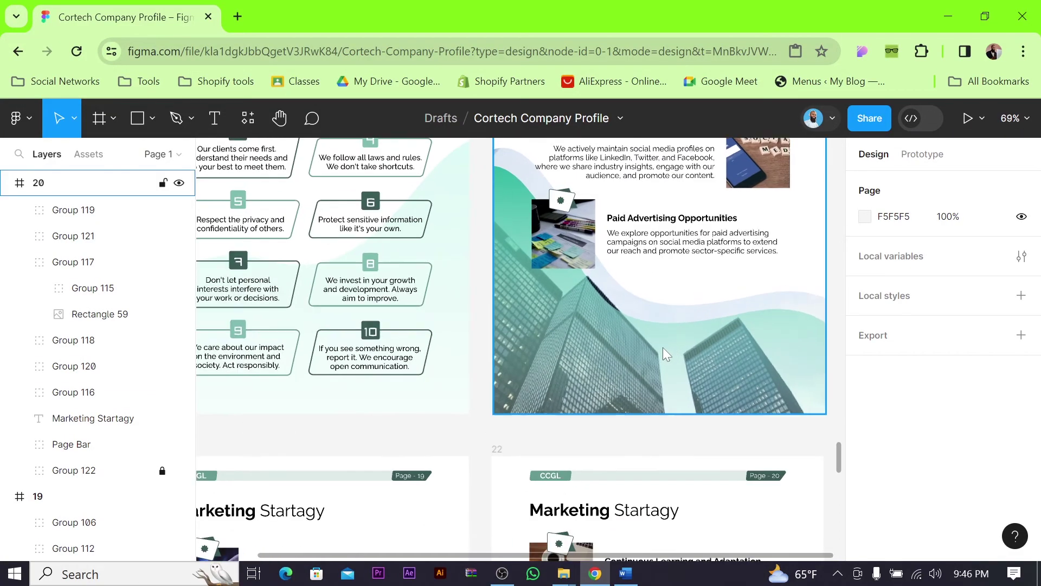
{"action": "scroll", "coordinate": [651, 339], "scroll_direction": "up", "scroll_amount": 2}
{"action": "scroll", "coordinate": [646, 359], "scroll_direction": "down", "scroll_amount": 3}
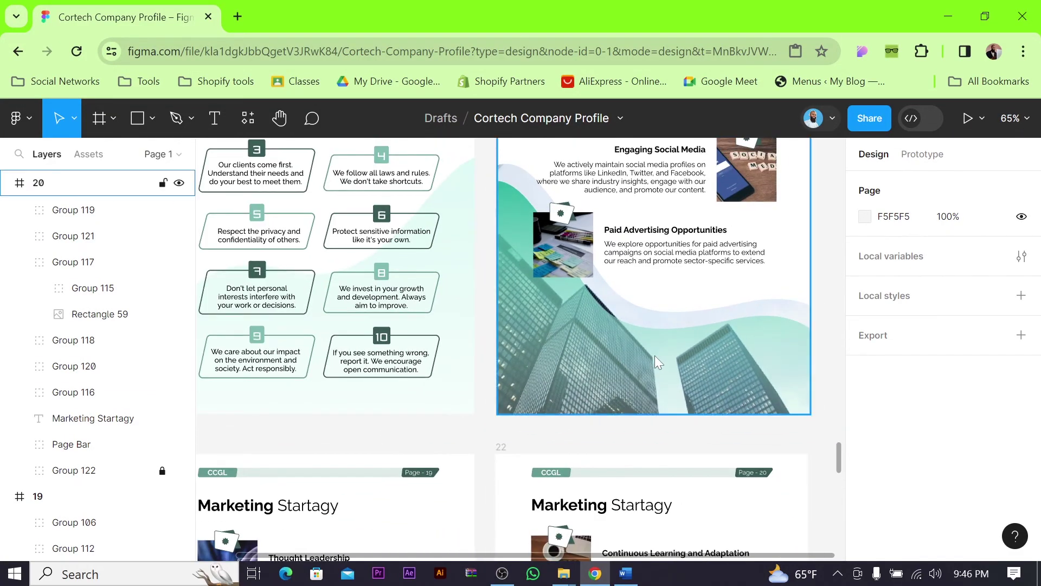
Unlock the building and wave background group on the first Marketing Startagy page, inspect its gradient wave shape, and deselect it.
{"action": "scroll", "coordinate": [655, 362], "scroll_direction": "down", "scroll_amount": 2}
{"action": "scroll", "coordinate": [672, 359], "scroll_direction": "up", "scroll_amount": 3}
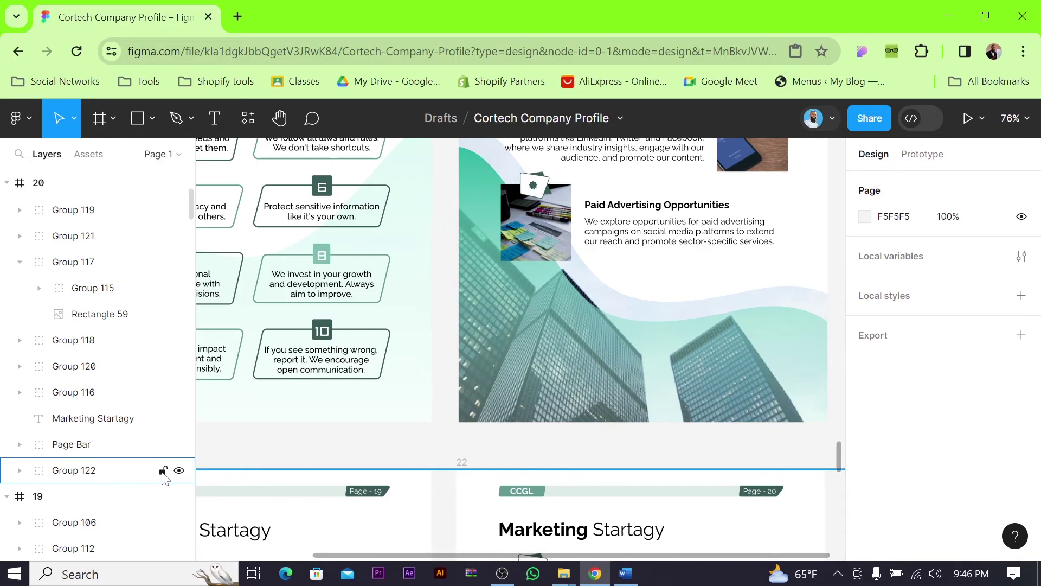
{"action": "double_click", "coordinate": [640, 386]}
{"action": "left_click", "coordinate": [642, 358]}
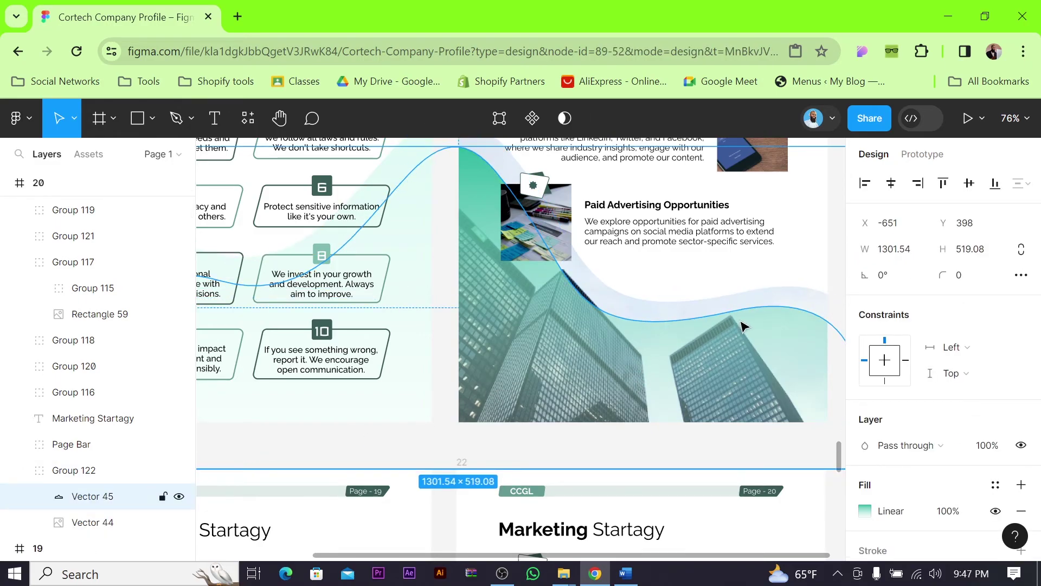
{"action": "scroll", "coordinate": [743, 325], "scroll_direction": "down", "scroll_amount": 5}
{"action": "left_click", "coordinate": [831, 329]}
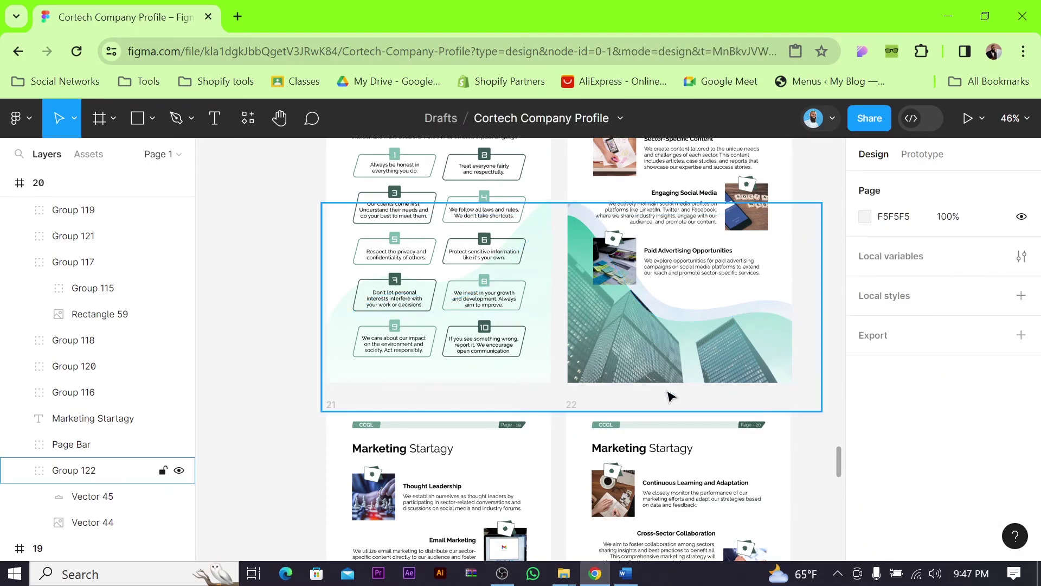
Look through the remaining two Marketing Startagy pages and select the Thought Leadership text block.
{"action": "scroll", "coordinate": [673, 395], "scroll_direction": "down", "scroll_amount": 3}
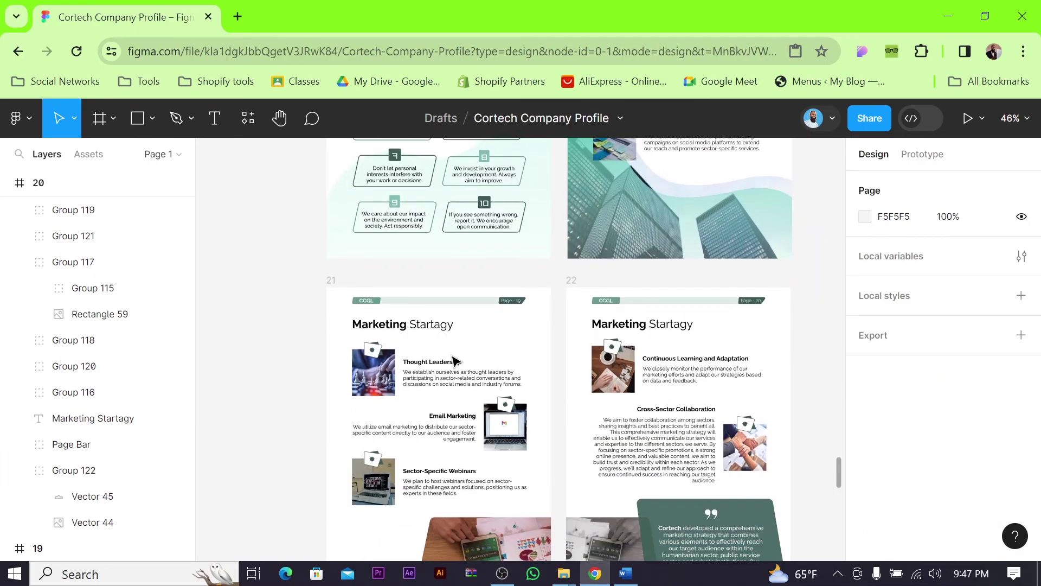
{"action": "scroll", "coordinate": [458, 360], "scroll_direction": "down", "scroll_amount": 2}
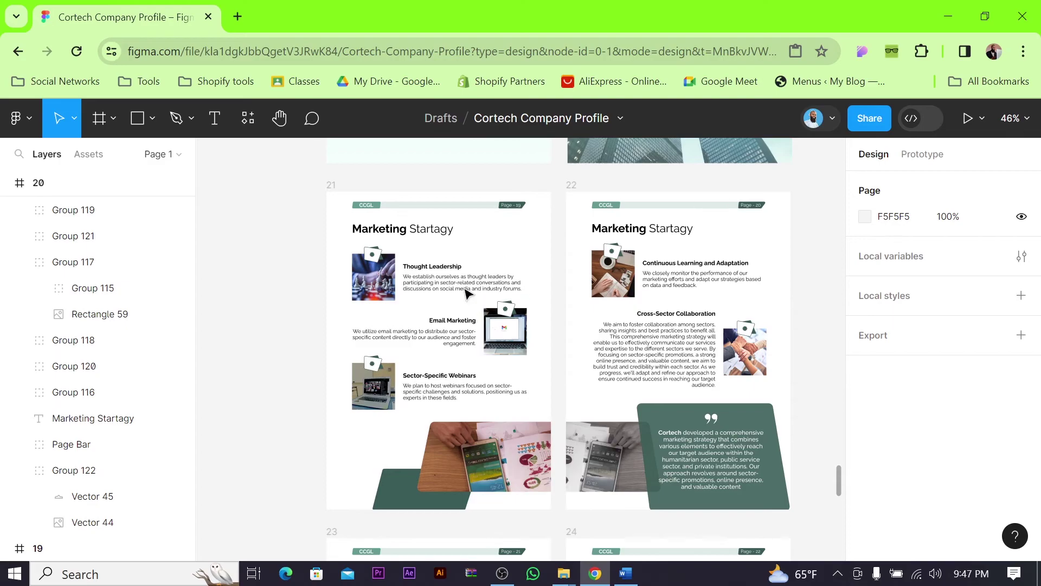
{"action": "right_click", "coordinate": [462, 265]}
{"action": "key", "text": "Escape"}
{"action": "scroll", "coordinate": [619, 331], "scroll_direction": "down", "scroll_amount": 6}
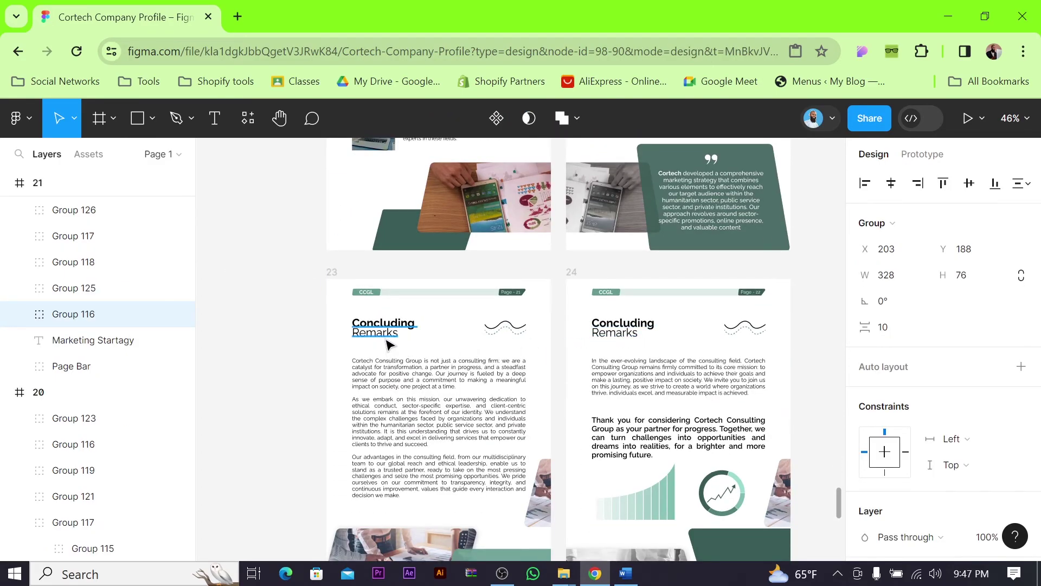
{"action": "scroll", "coordinate": [385, 344], "scroll_direction": "up", "scroll_amount": 5}
{"action": "scroll", "coordinate": [387, 344], "scroll_direction": "down", "scroll_amount": 1}
Look through the Concluding Remarks pages and the closing Contact Us page.
{"action": "scroll", "coordinate": [390, 347], "scroll_direction": "down", "scroll_amount": 4}
{"action": "scroll", "coordinate": [454, 368], "scroll_direction": "down", "scroll_amount": 3}
{"action": "scroll", "coordinate": [457, 378], "scroll_direction": "down", "scroll_amount": 2}
{"action": "scroll", "coordinate": [457, 378], "scroll_direction": "down", "scroll_amount": 4}
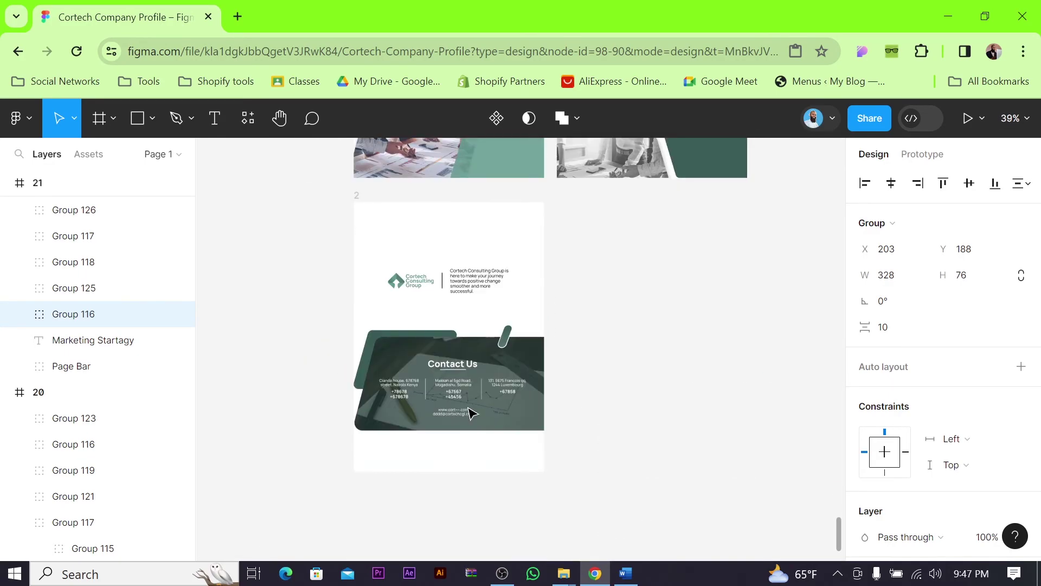
{"action": "scroll", "coordinate": [448, 374], "scroll_direction": "up", "scroll_amount": 8}
{"action": "scroll", "coordinate": [449, 370], "scroll_direction": "up", "scroll_amount": 1}
{"action": "scroll", "coordinate": [450, 370], "scroll_direction": "up", "scroll_amount": 5}
{"action": "scroll", "coordinate": [458, 369], "scroll_direction": "down", "scroll_amount": 2}
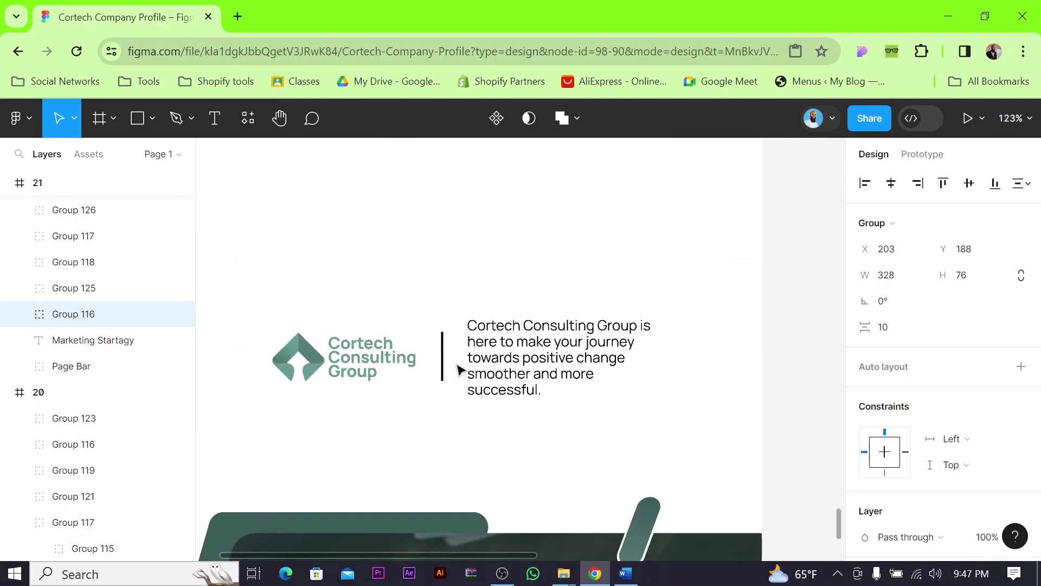
Inspect the logo group and the adjacent slogan text group on the closing Contact Us page by selecting each.
{"action": "scroll", "coordinate": [461, 367], "scroll_direction": "down", "scroll_amount": 3}
{"action": "left_click", "coordinate": [365, 230]}
{"action": "double_click", "coordinate": [365, 230]}
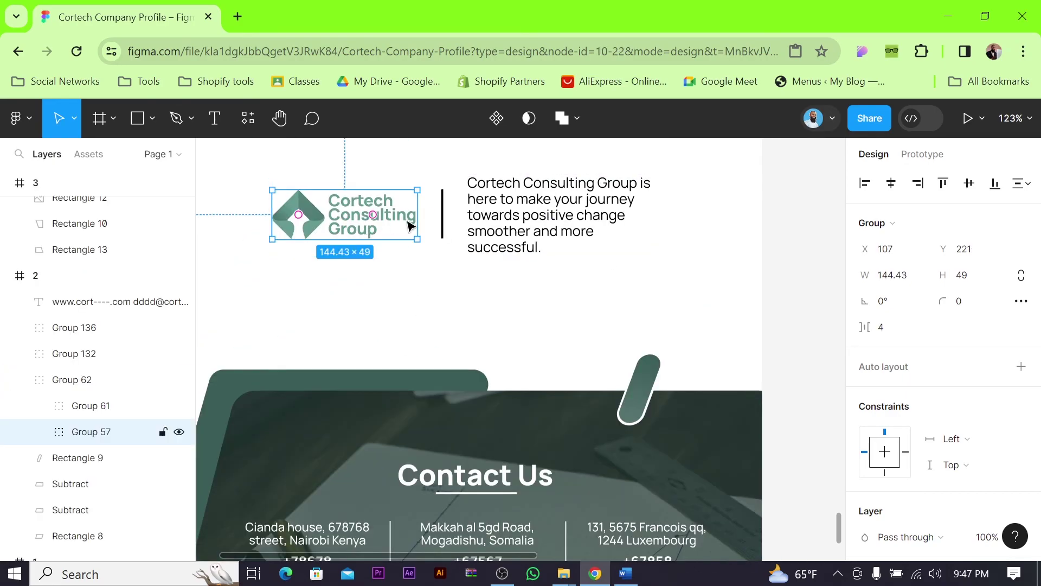
{"action": "left_click", "coordinate": [560, 216]}
{"action": "scroll", "coordinate": [560, 216], "scroll_direction": "down", "scroll_amount": 2}
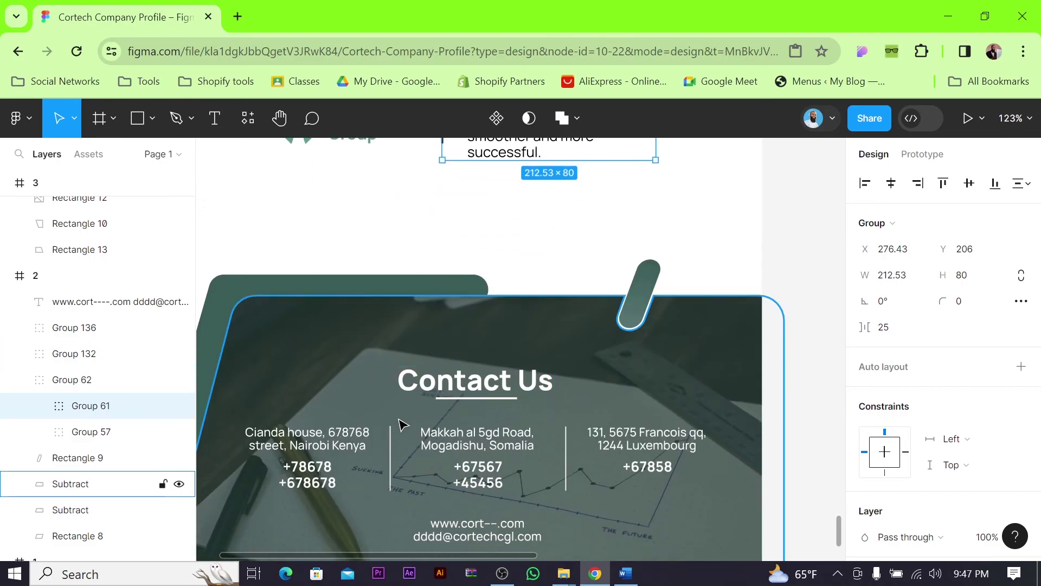
Inspect the office addresses and phone numbers under Contact Us by selecting their group, and deselect it.
{"action": "scroll", "coordinate": [500, 448], "scroll_direction": "up", "scroll_amount": 1}
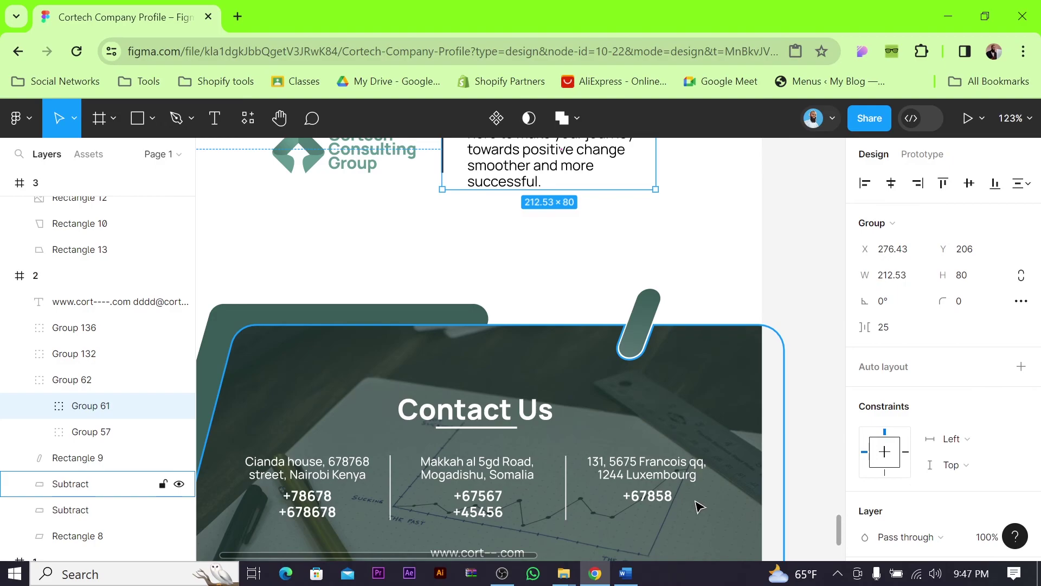
{"action": "left_click", "coordinate": [638, 499]}
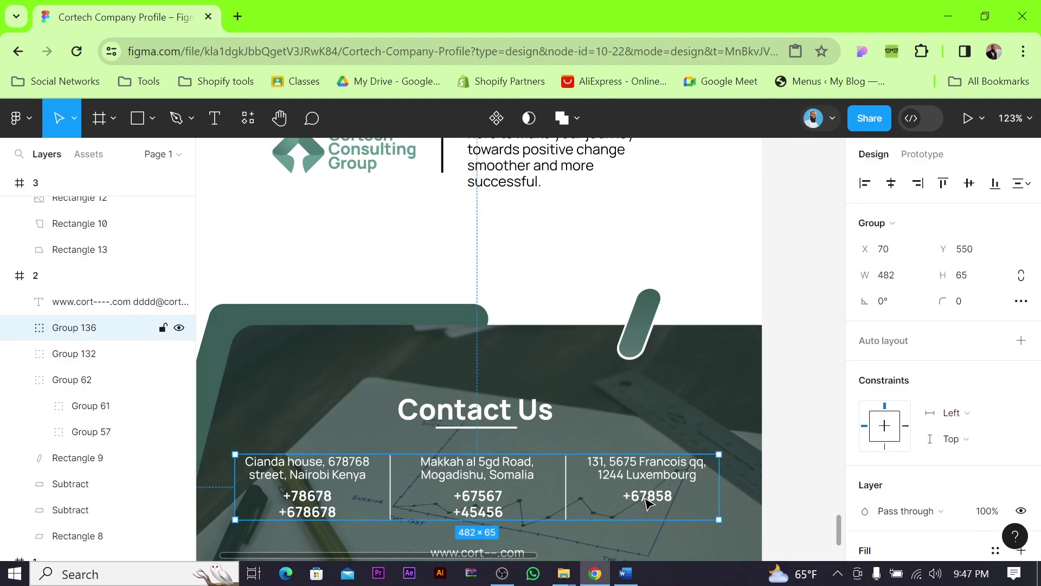
{"action": "left_click", "coordinate": [638, 499]}
{"action": "left_click", "coordinate": [333, 516]}
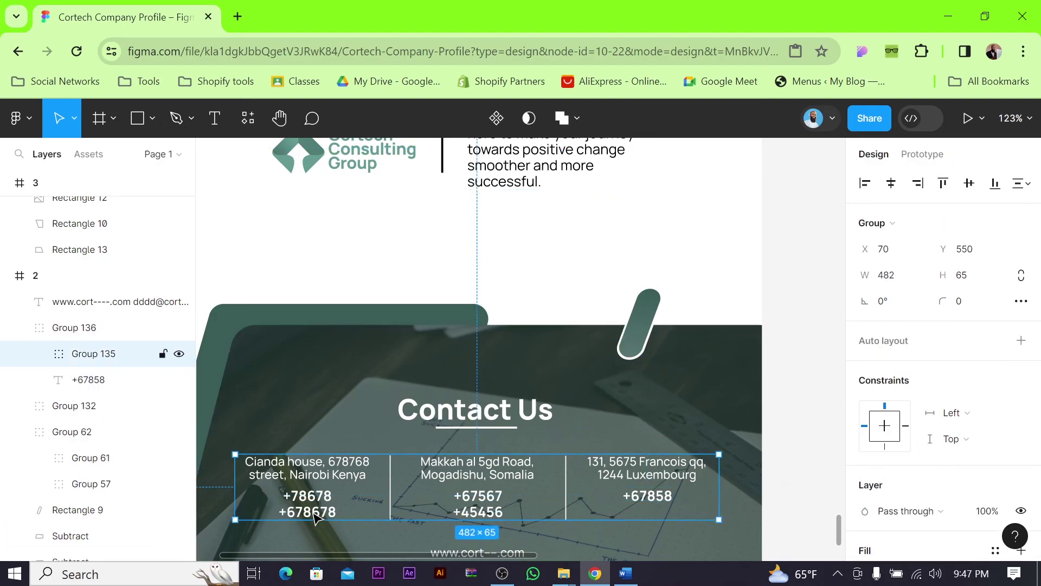
{"action": "left_click", "coordinate": [805, 307]}
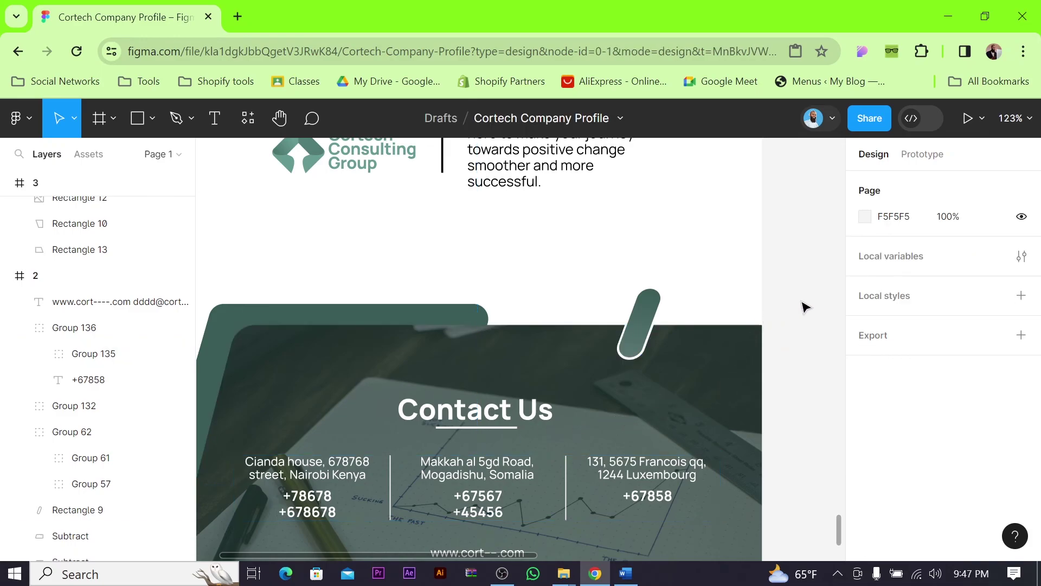
Review the whole company profile layout in an overview of all its pages.
{"action": "scroll", "coordinate": [749, 328], "scroll_direction": "down", "scroll_amount": 8}
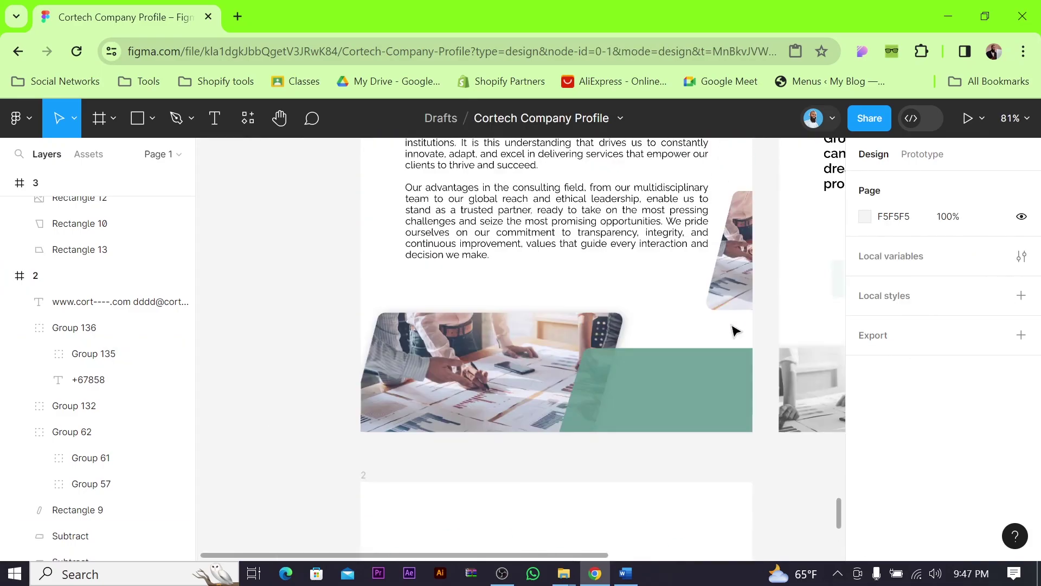
{"action": "scroll", "coordinate": [559, 382], "scroll_direction": "down", "scroll_amount": 3}
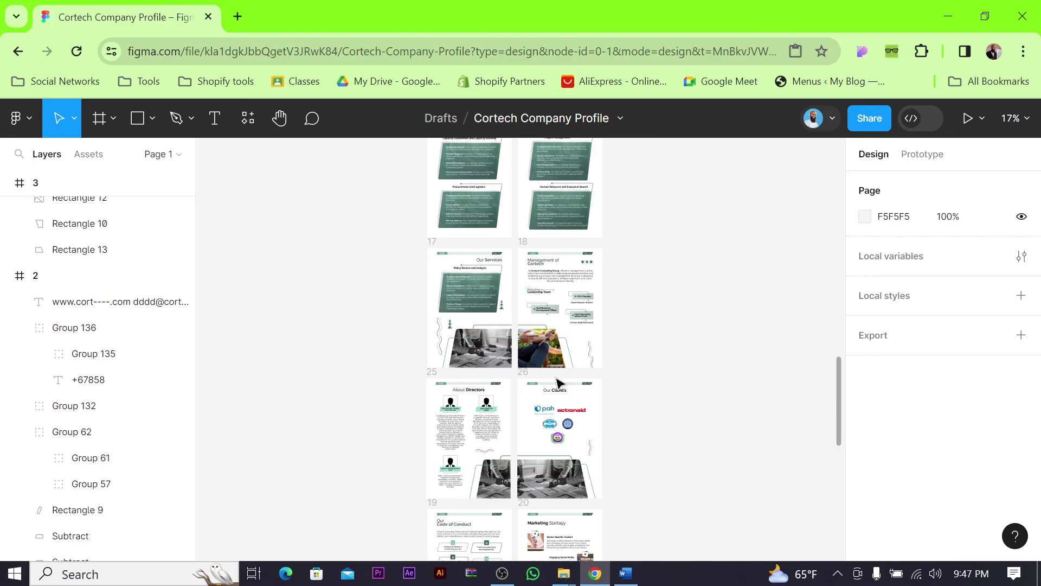
{"action": "scroll", "coordinate": [558, 383], "scroll_direction": "down", "scroll_amount": 2}
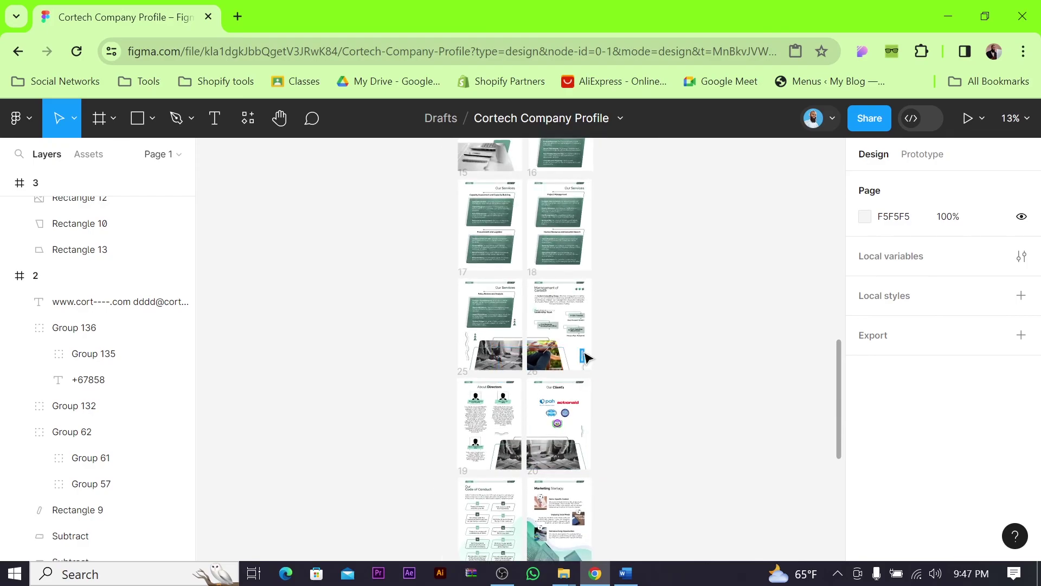